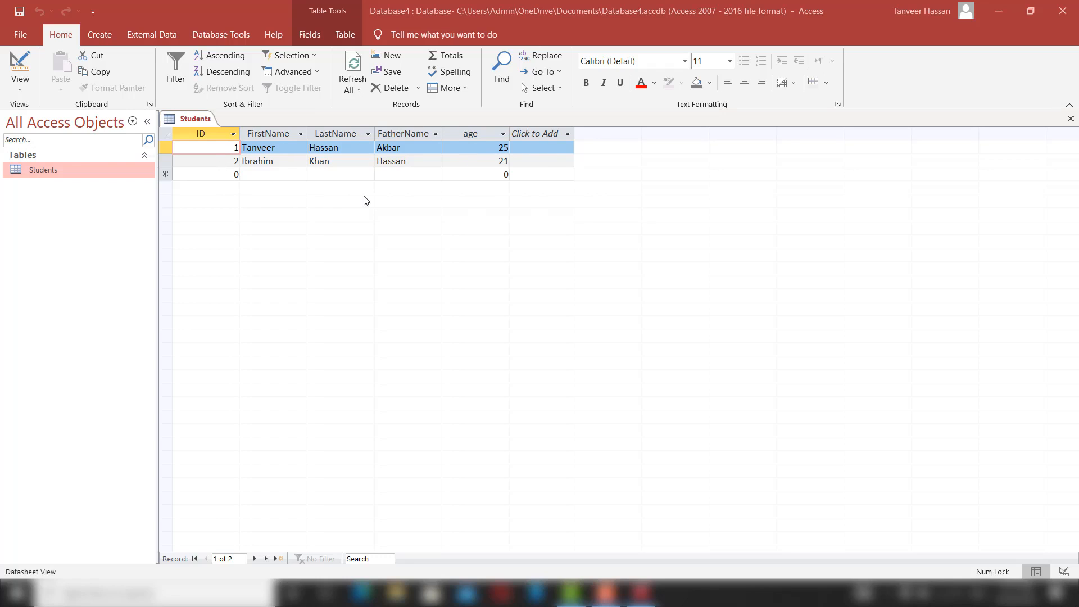
Bring Access forward and switch the Students table from Datasheet to Design view.
left_click(20, 66)
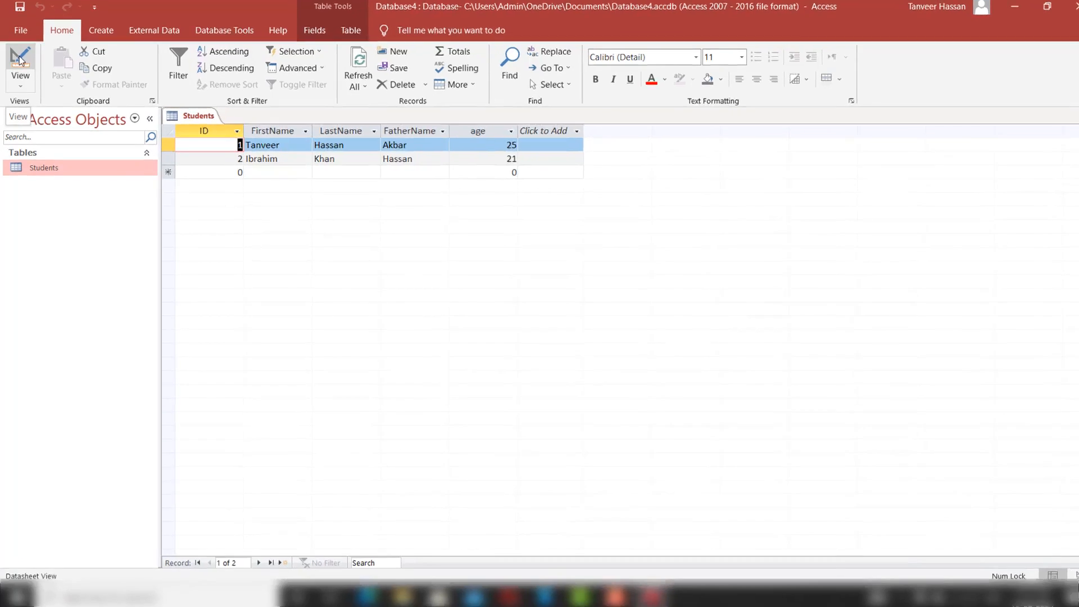
left_click(21, 63)
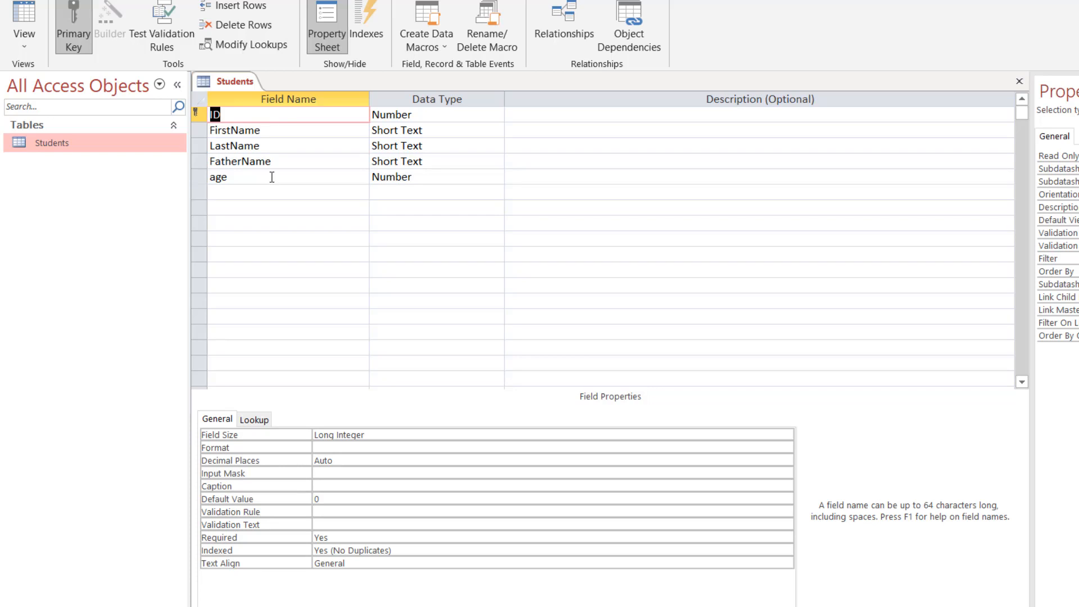
Delete the age field row from the Students table and confirm the deletion.
left_click(196, 174)
right_click(197, 174)
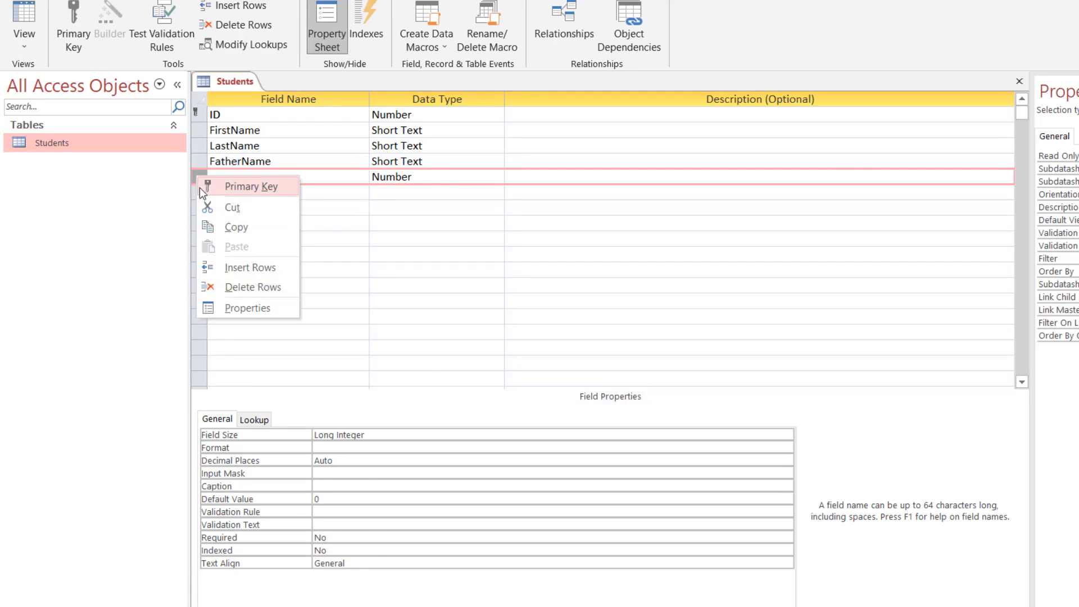
left_click(395, 214)
left_click(397, 221)
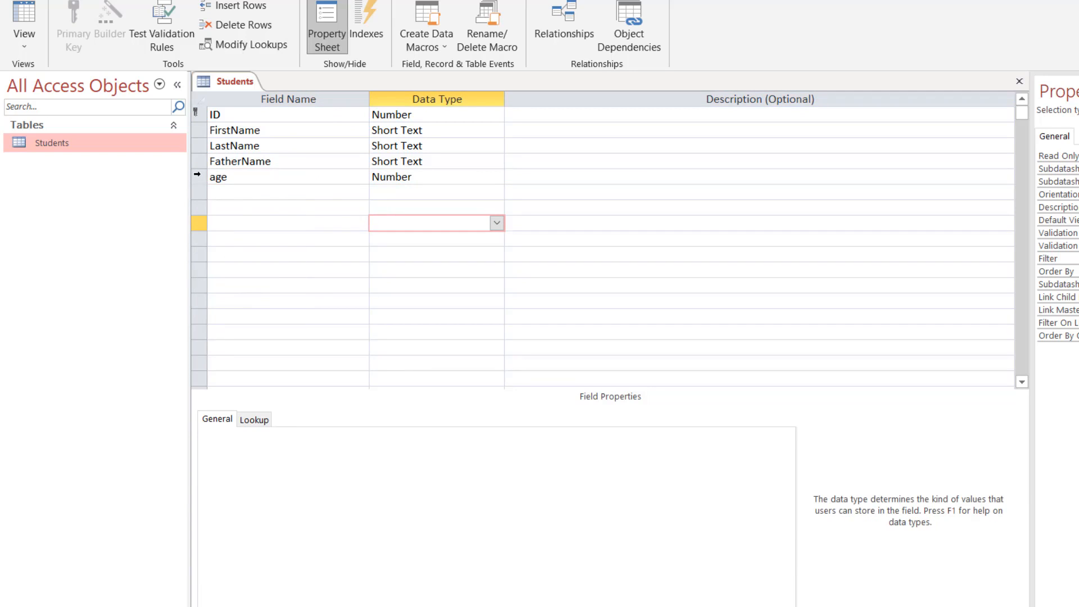
left_click(196, 175)
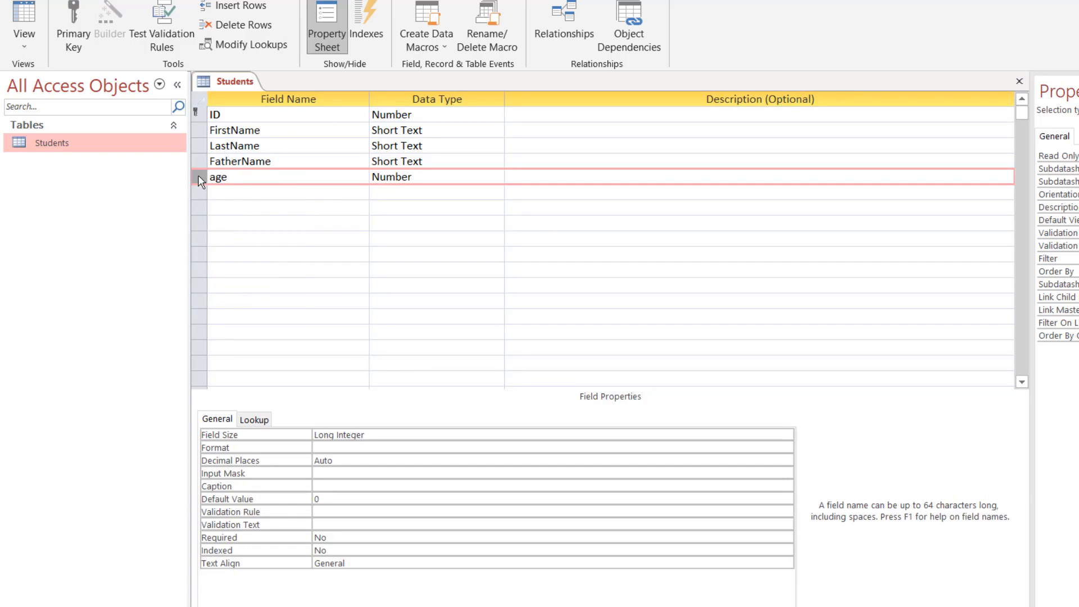
right_click(198, 175)
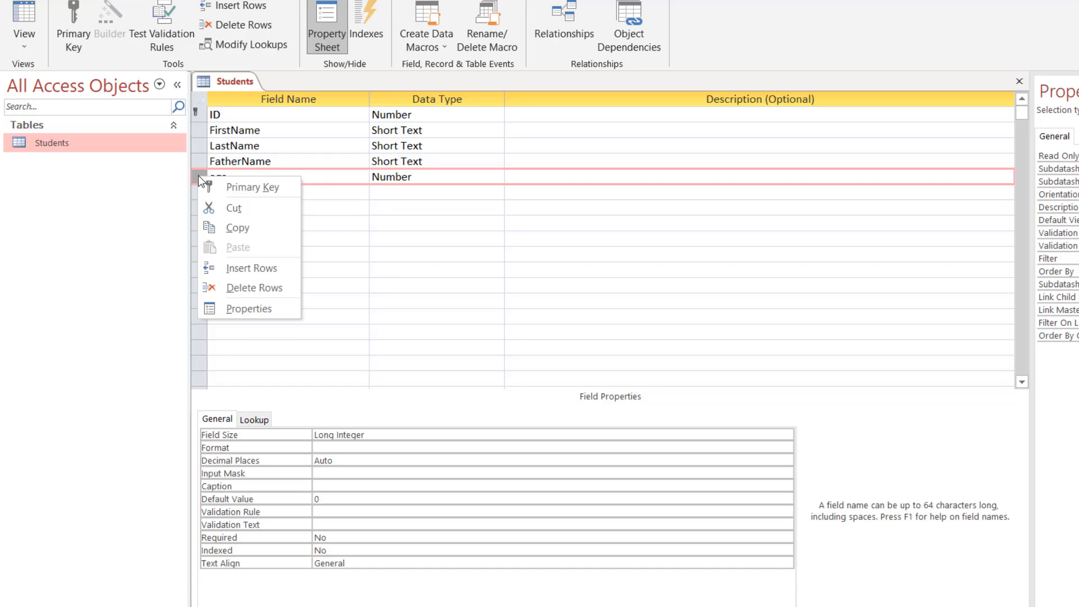
left_click(246, 287)
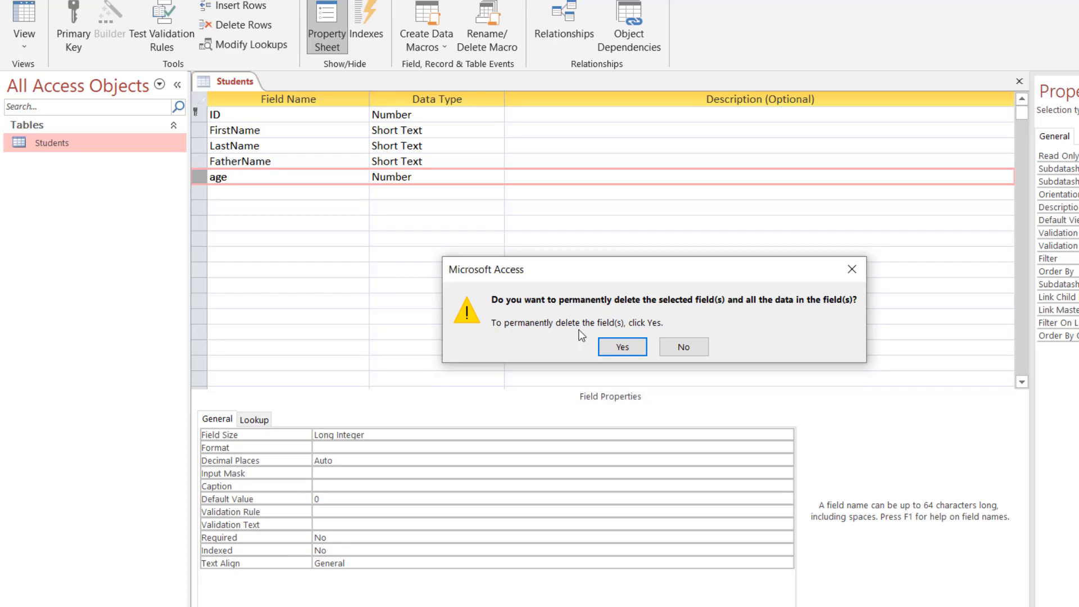
left_click(621, 348)
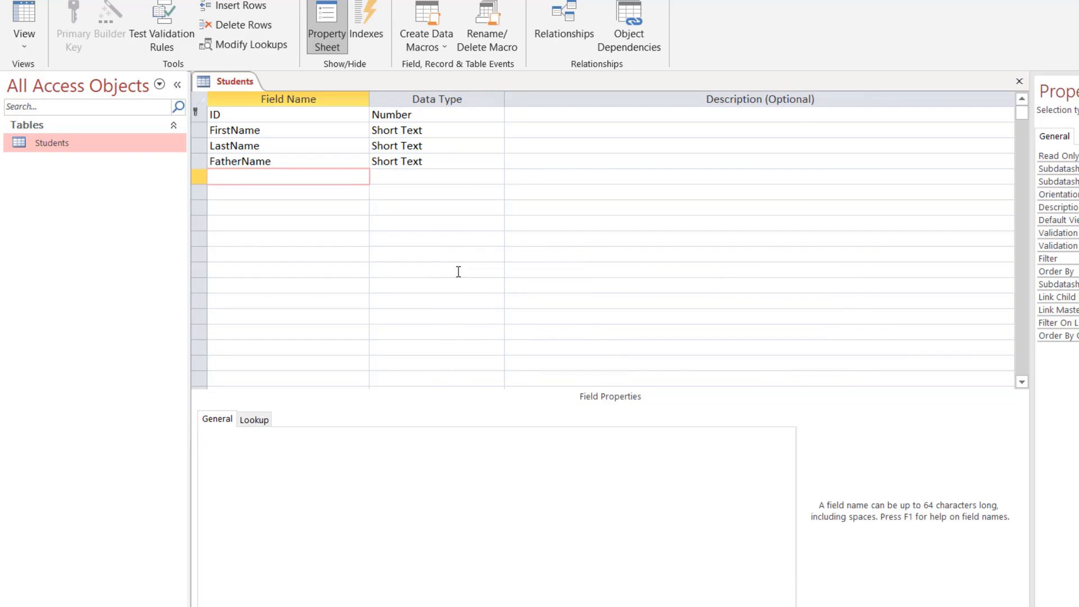
Save the table and return to Design view on the empty field row.
left_click(292, 161)
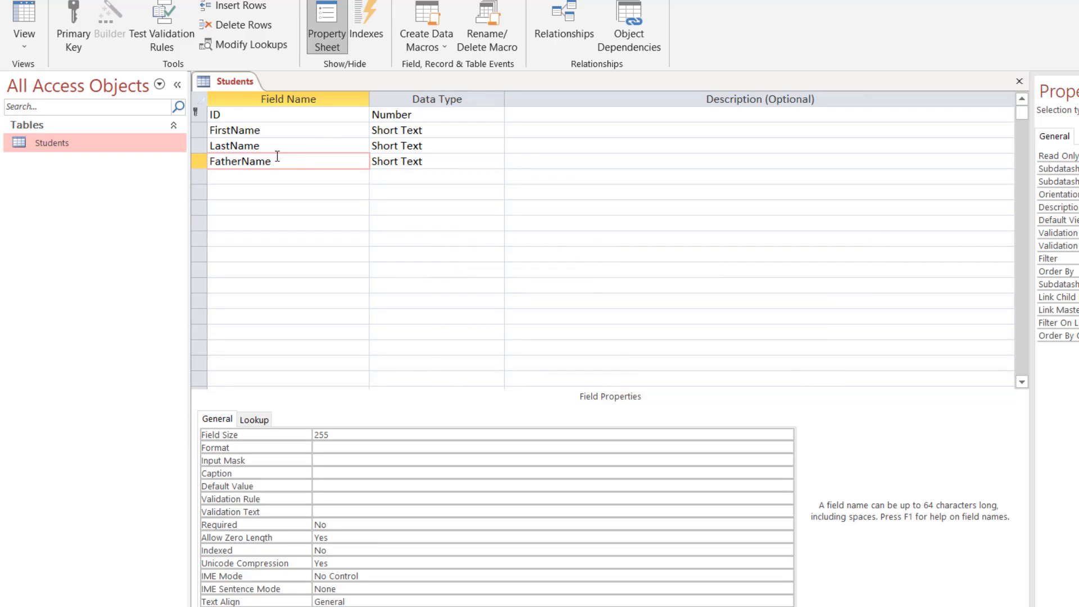
left_click(21, 15)
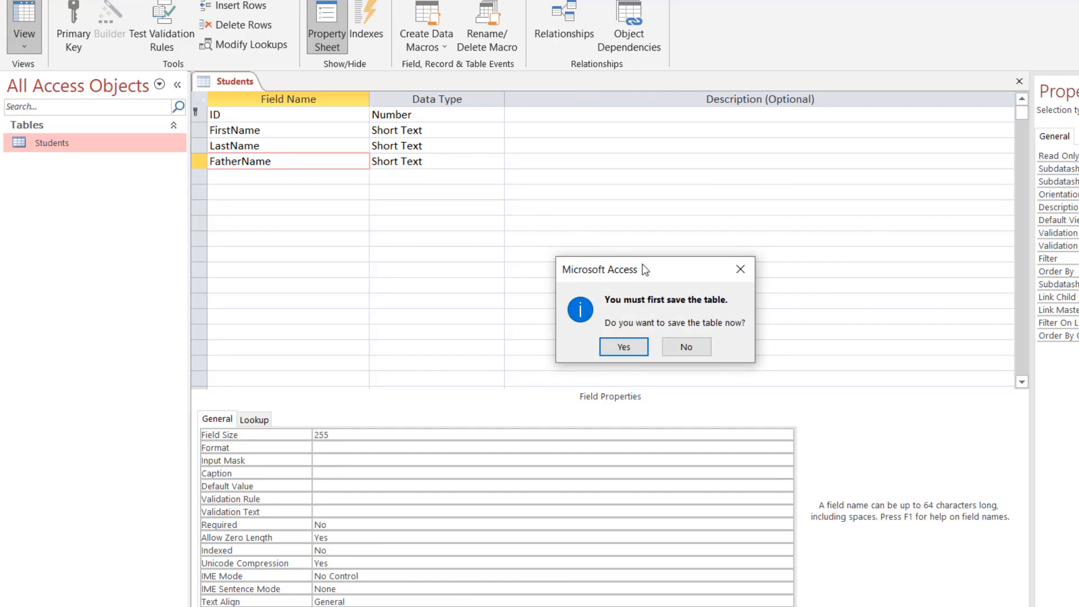
left_click(619, 349)
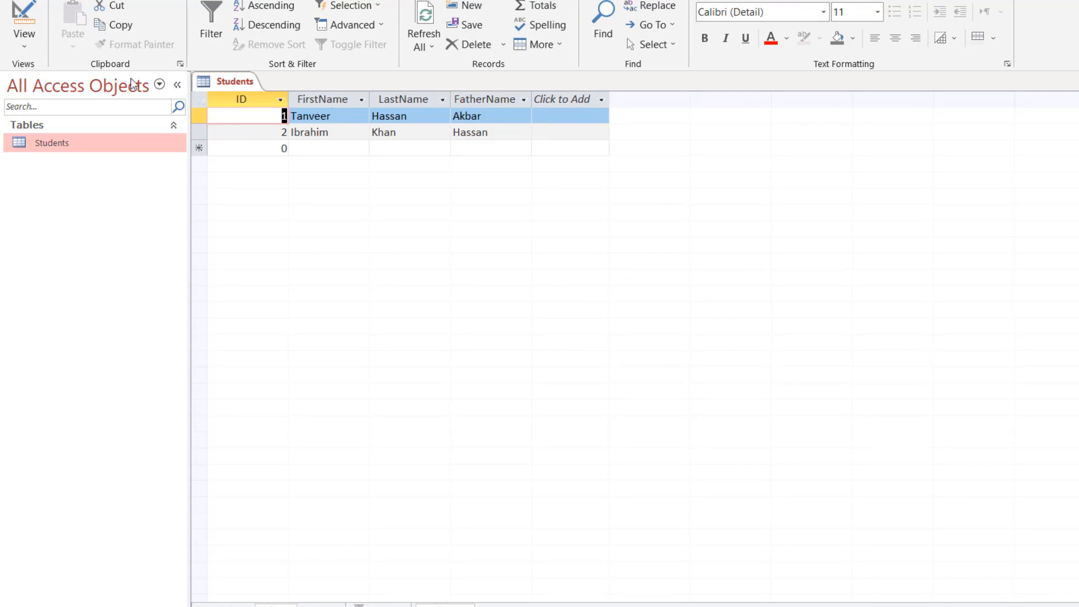
left_click(23, 24)
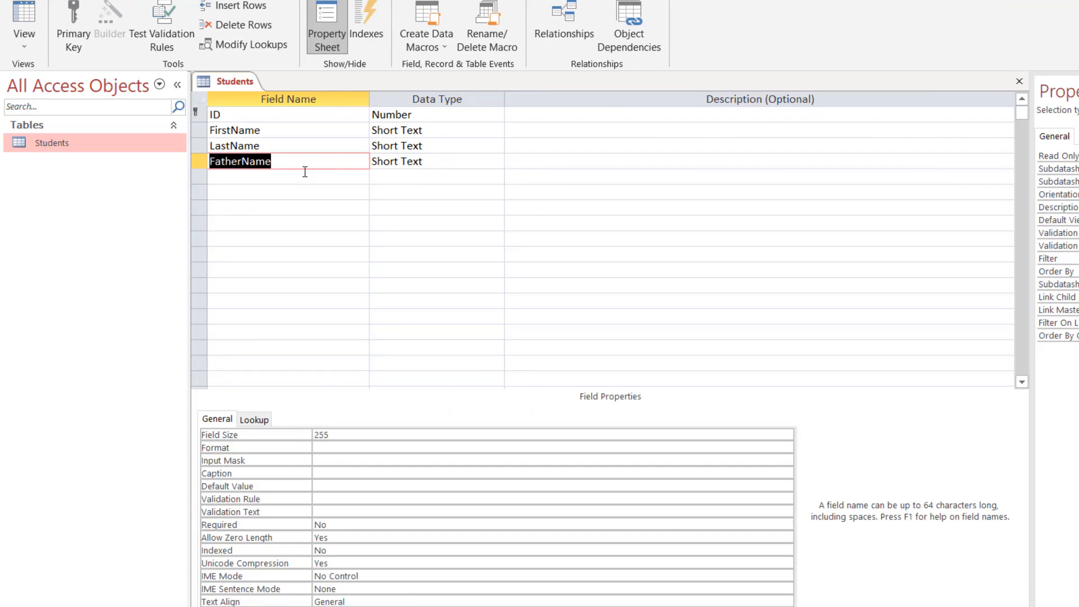
left_click(289, 178)
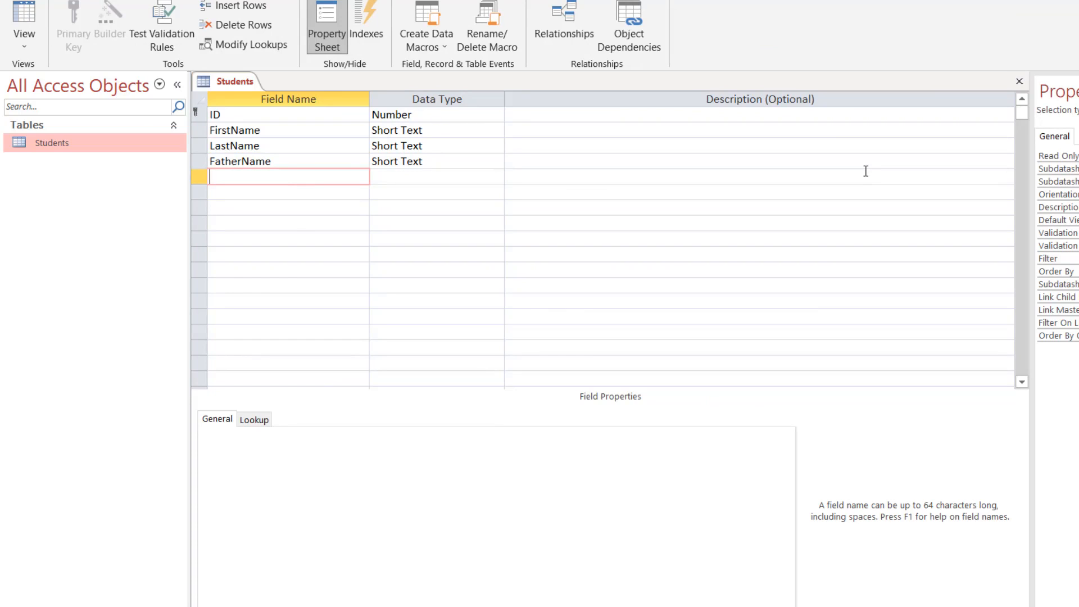
Add a Date/Time field named DOB, save the design, and view the datasheet.
type("DOB")
key("Tab")
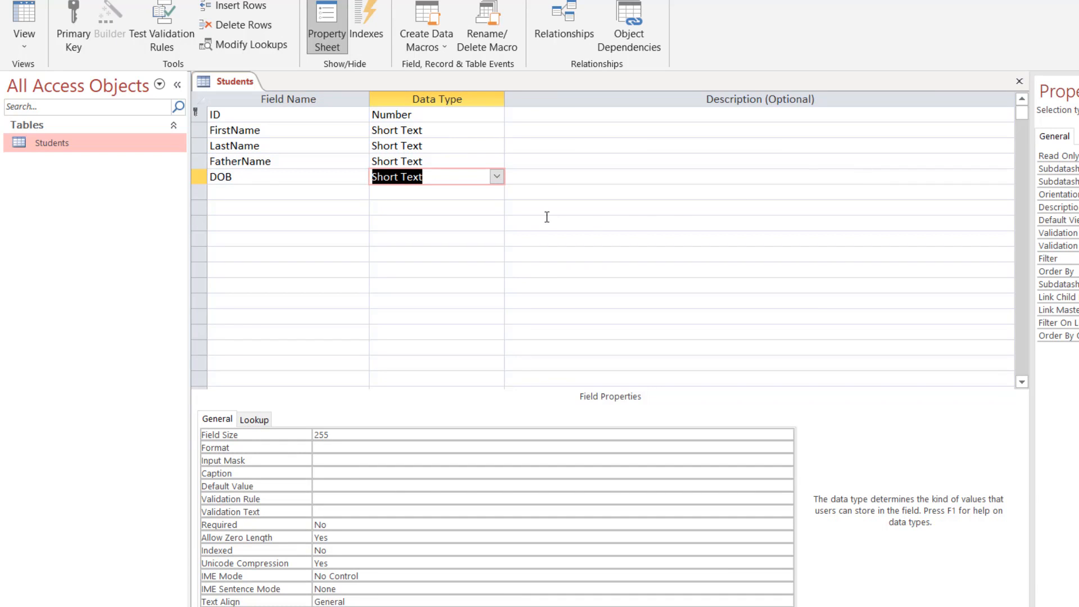
left_click(496, 176)
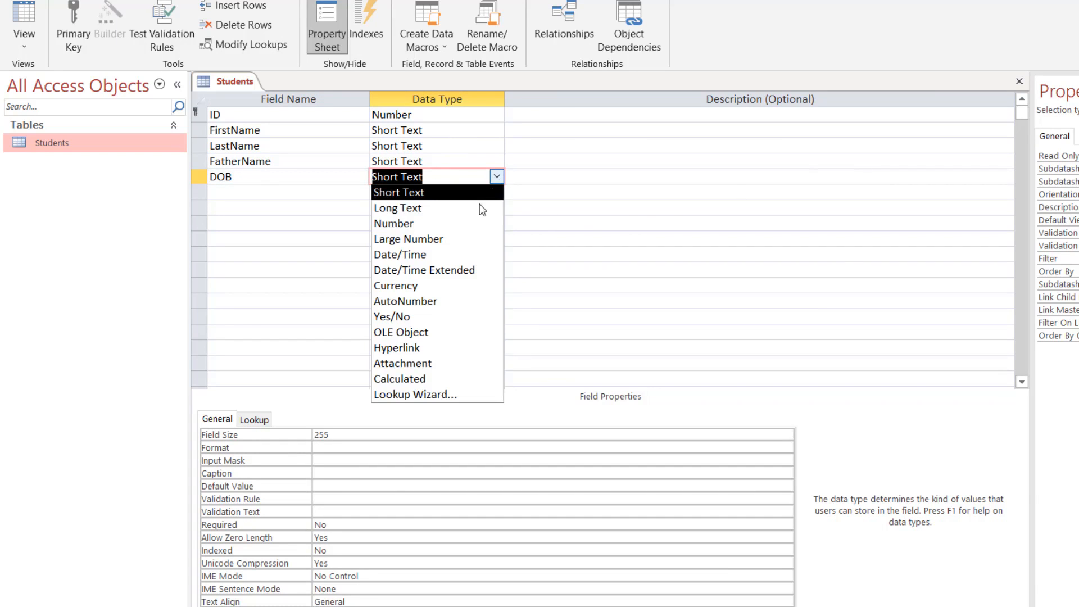
left_click(454, 257)
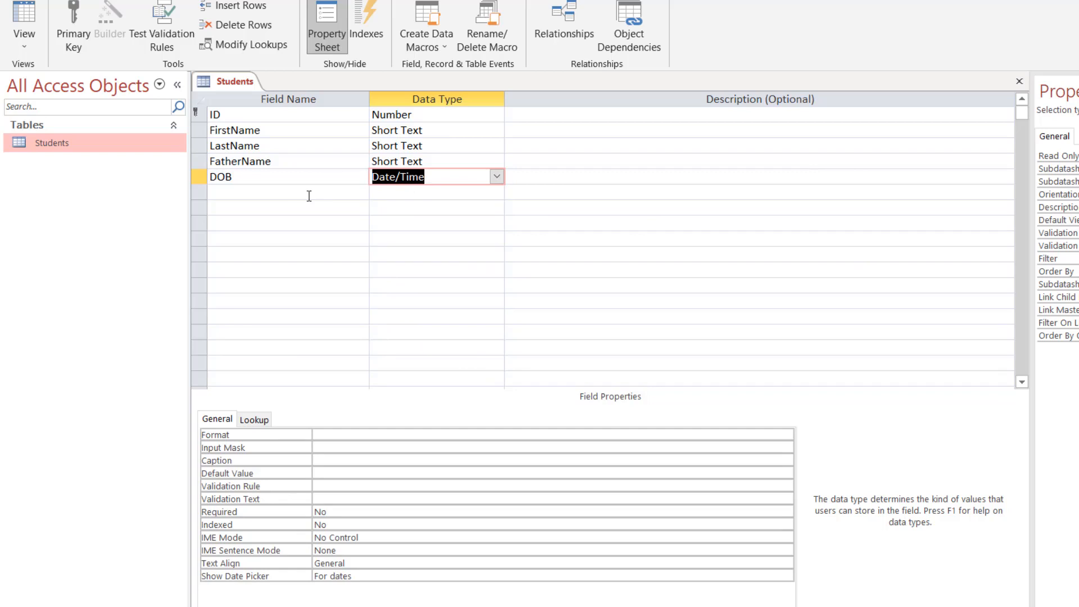
key("ctrl+s")
left_click(26, 12)
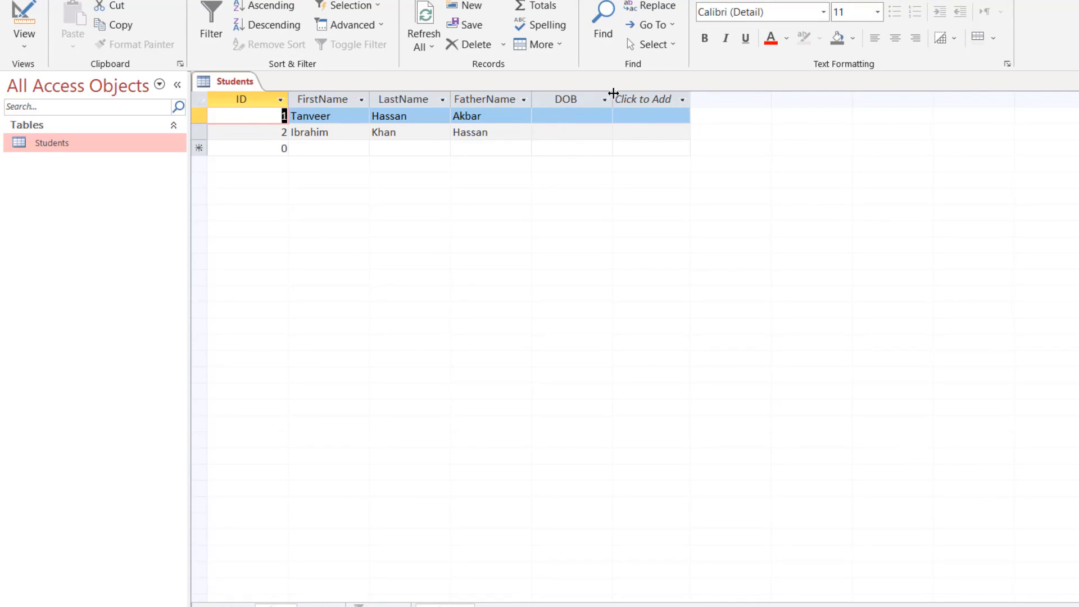
Widen the DOB column and begin editing the first record's DOB cell.
left_click_drag(613, 99, 639, 99)
left_click(642, 100)
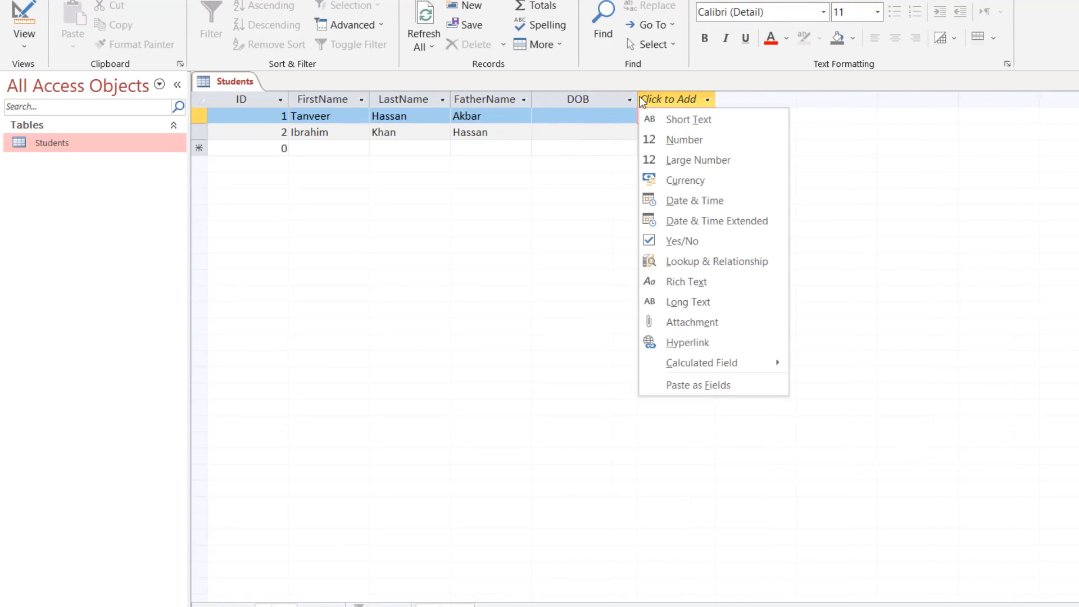
left_click(574, 116)
left_click(572, 116)
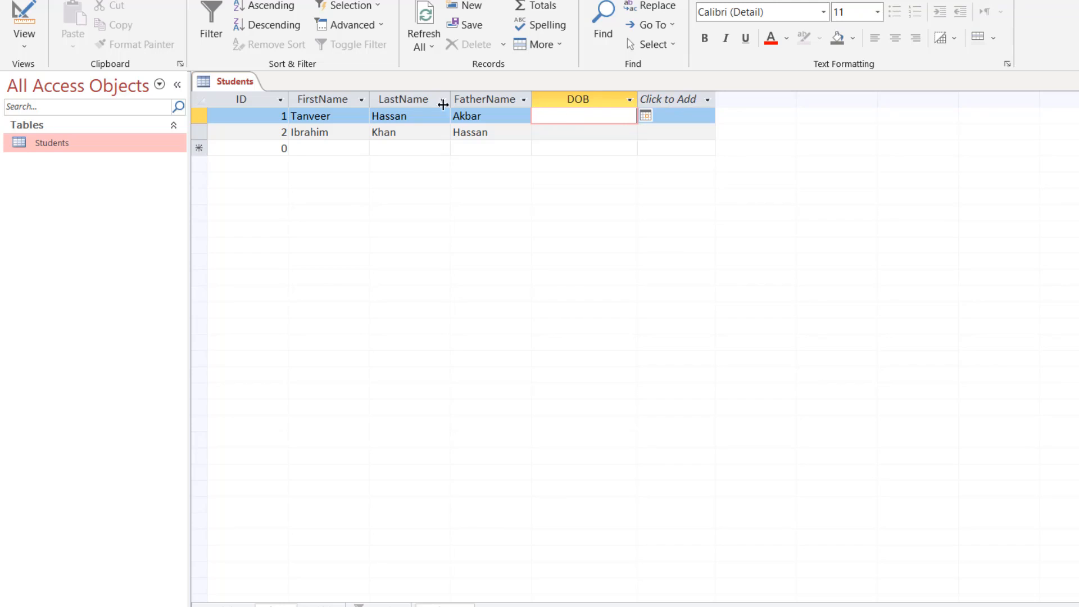
left_click(23, 22)
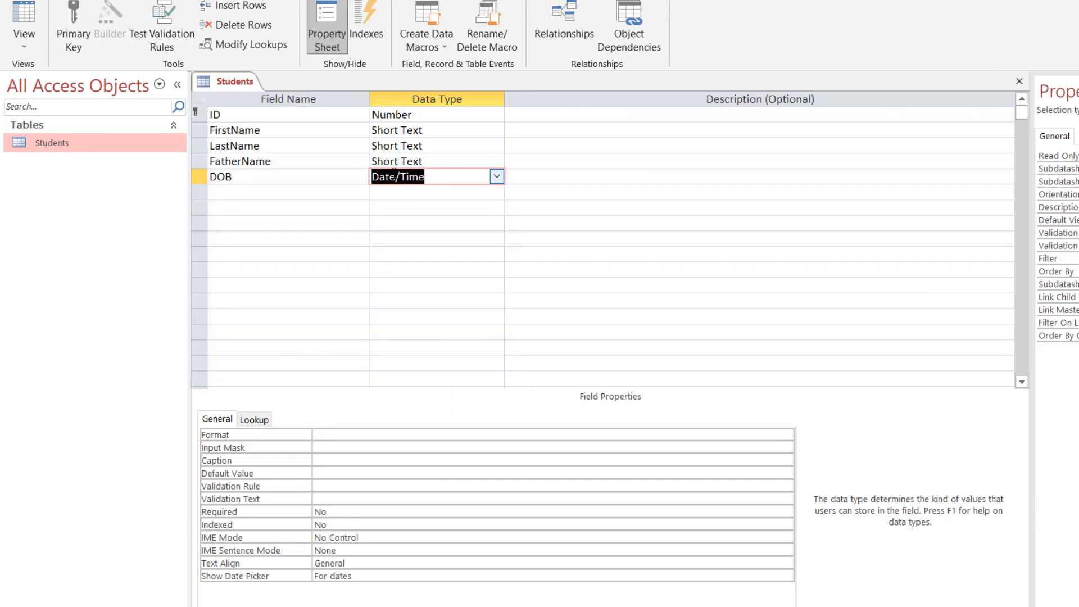
left_click(23, 22)
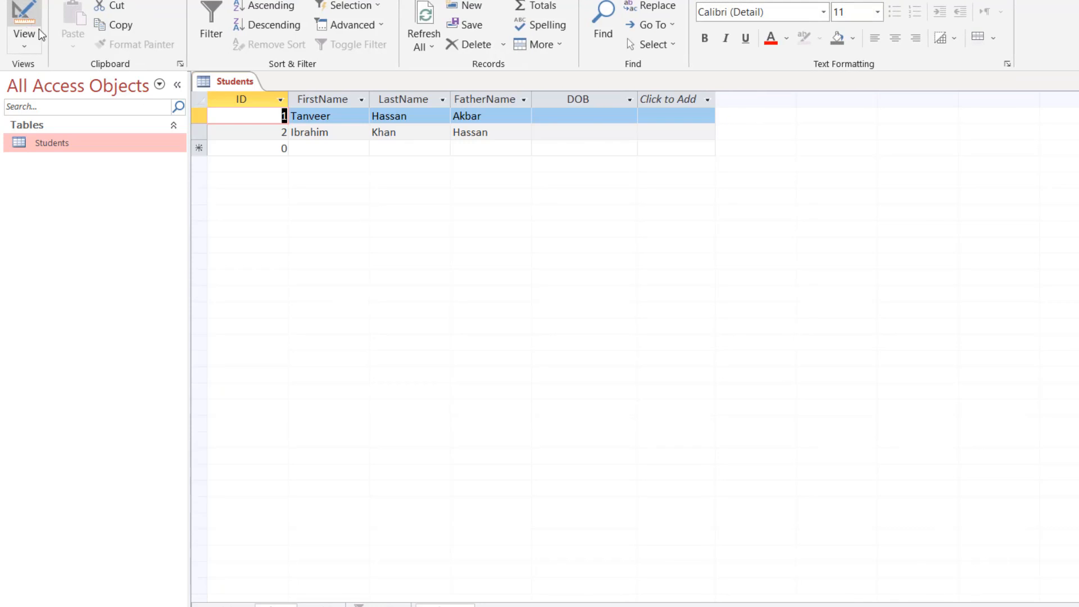
left_click(594, 116)
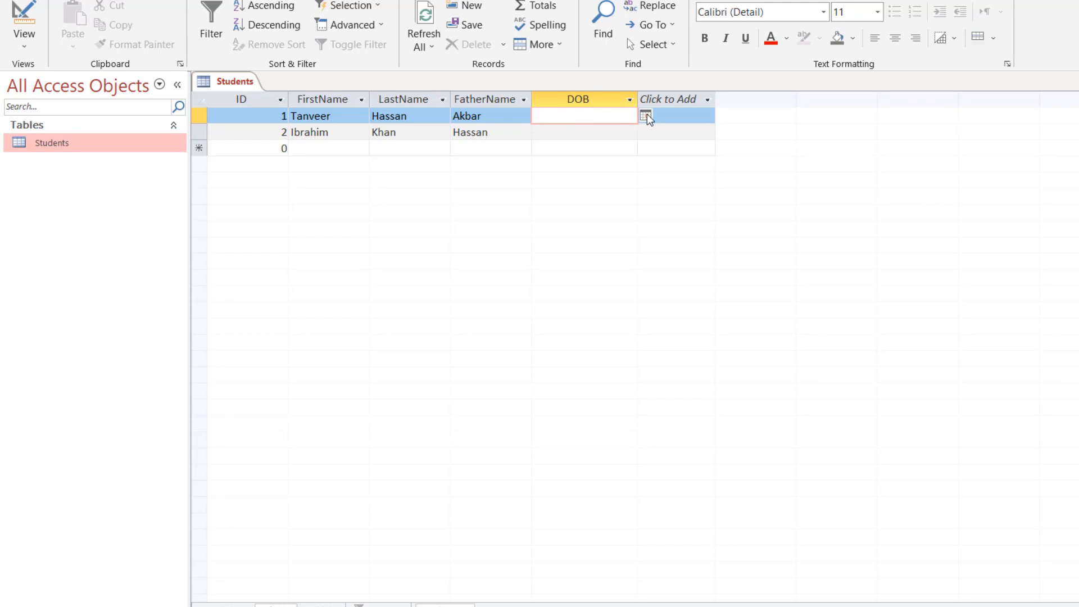
left_click(646, 116)
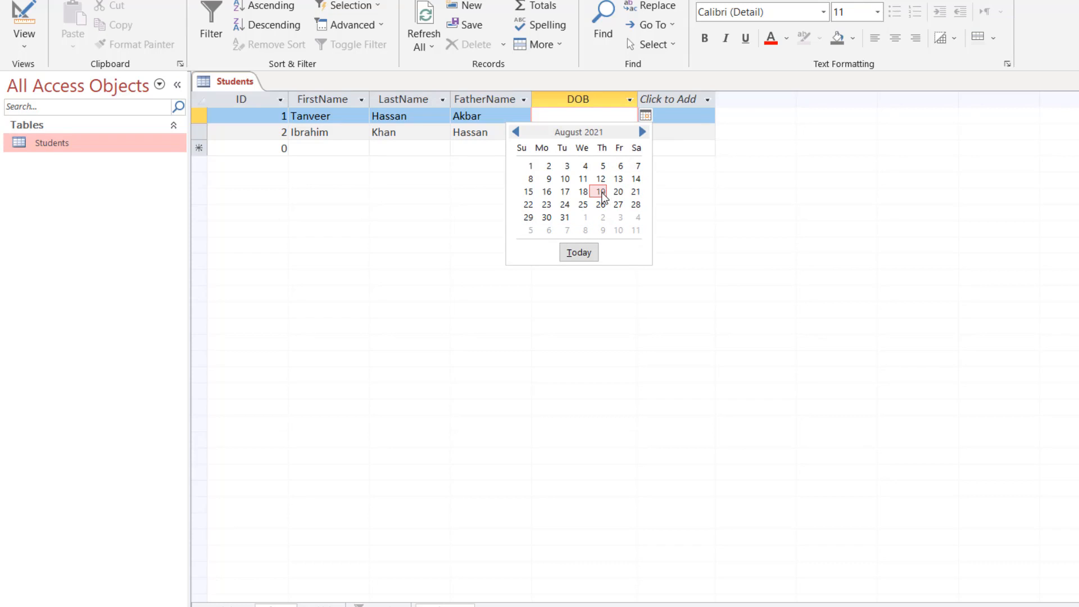
left_click(582, 119)
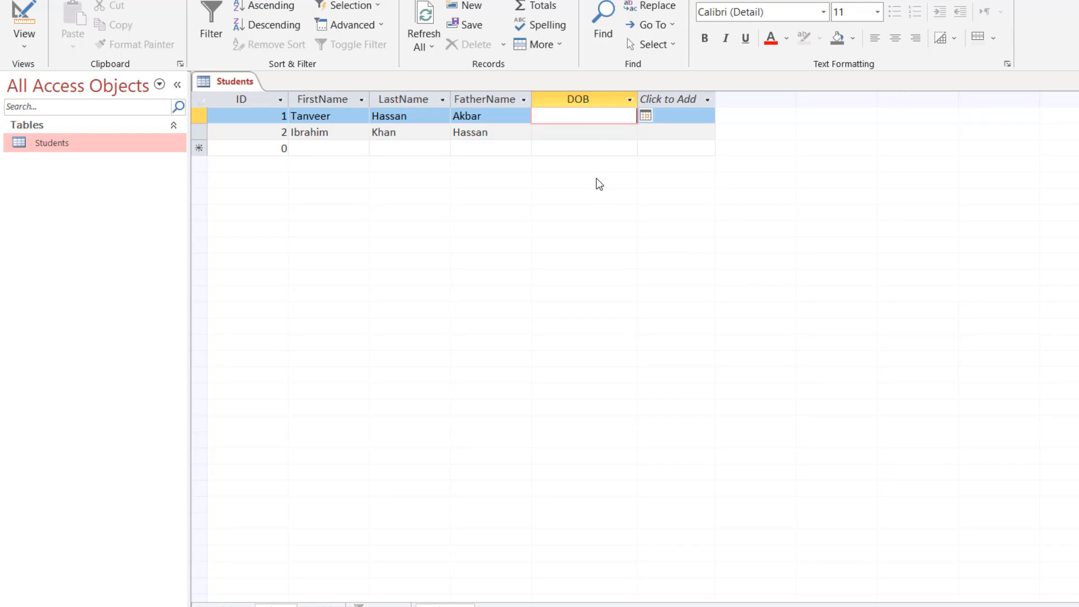
Pick DOB dates 01-08-2021 and 19-08-2021 from the calendar, then return to Design view.
left_click(645, 115)
left_click(529, 166)
left_click(618, 133)
left_click(645, 131)
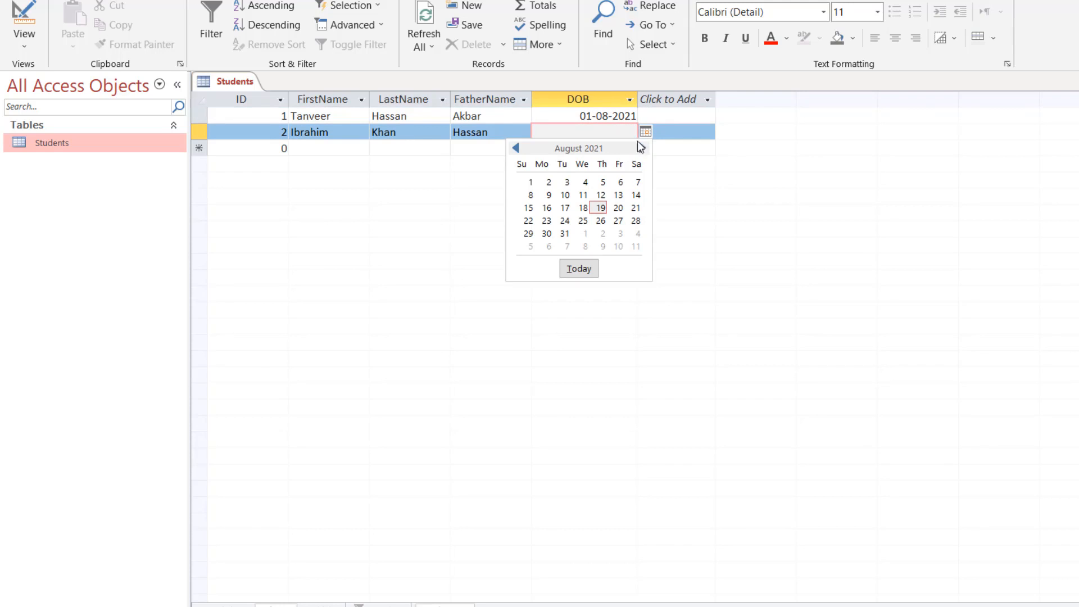
left_click(599, 208)
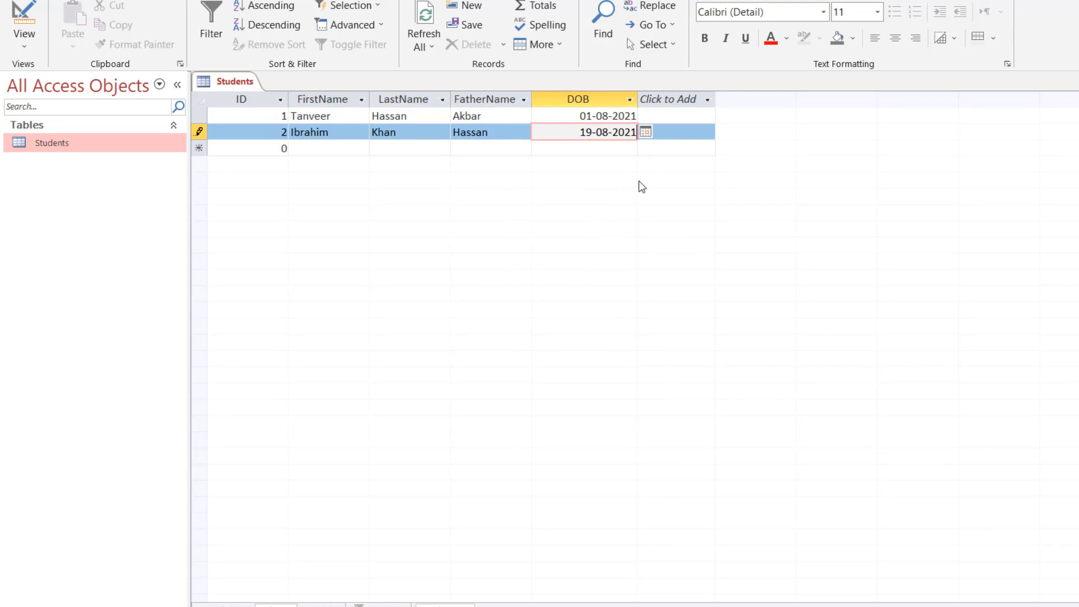
left_click(617, 146)
left_click(608, 131)
left_click(608, 115)
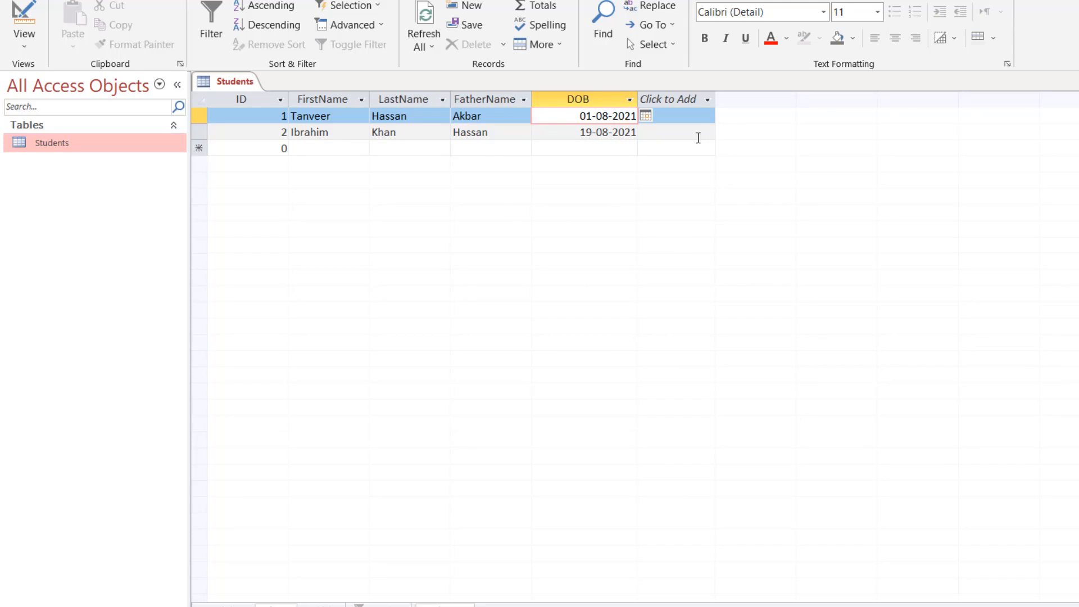
left_click(24, 23)
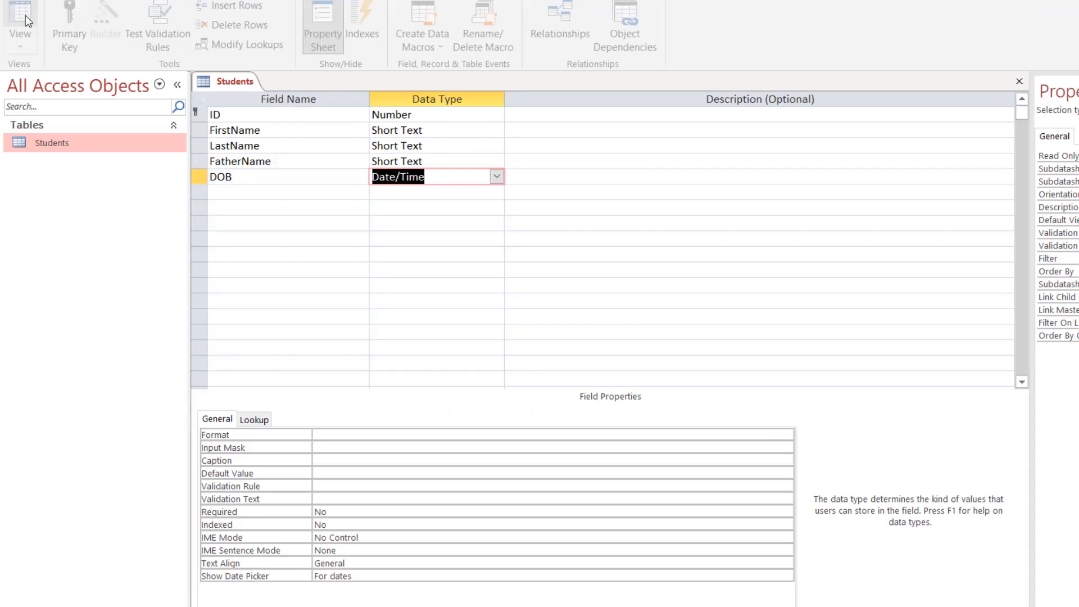
Inspect the properties of the ID, FirstName, LastName, FatherName and DOB fields.
left_click(296, 176)
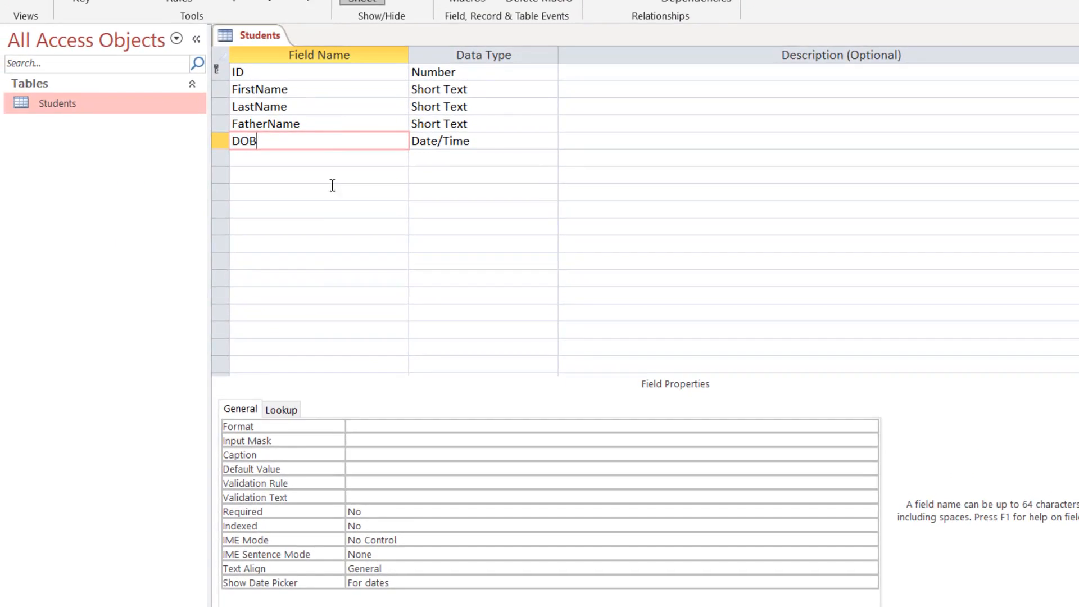
left_click(347, 70)
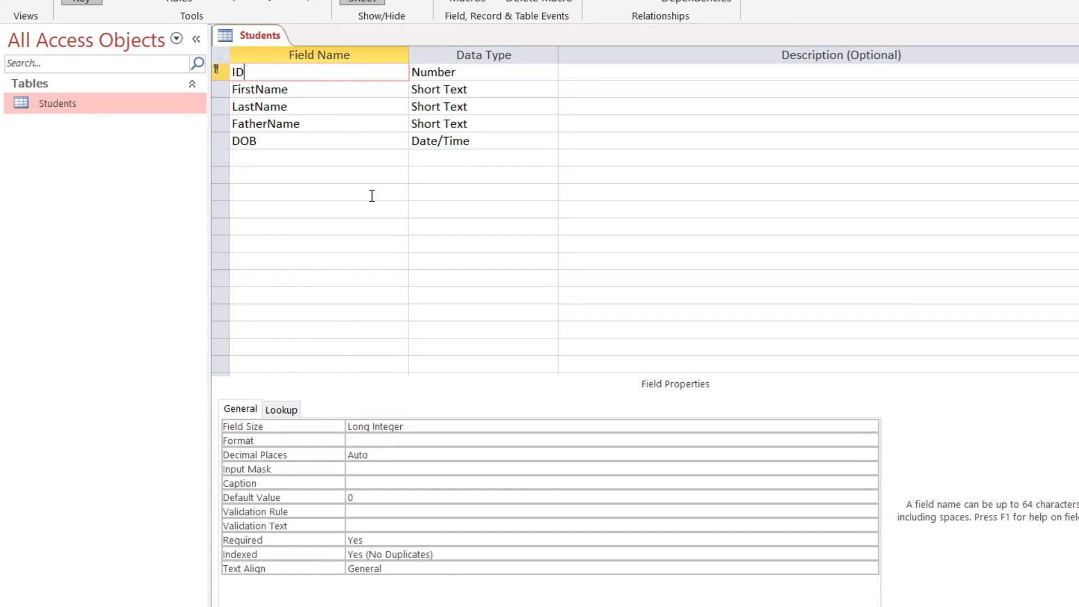
left_click(343, 89)
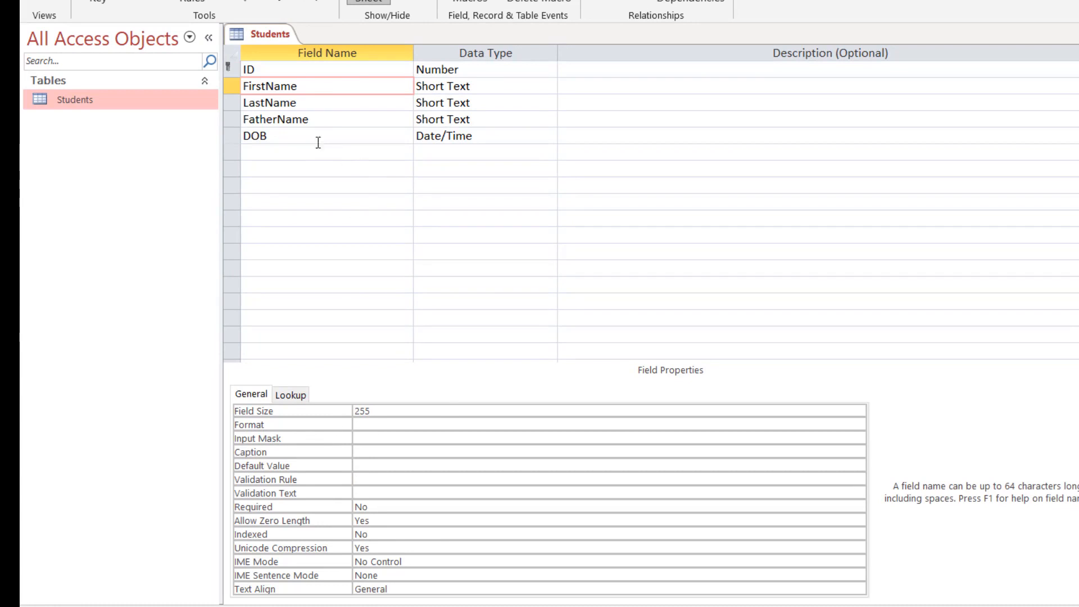
left_click(343, 104)
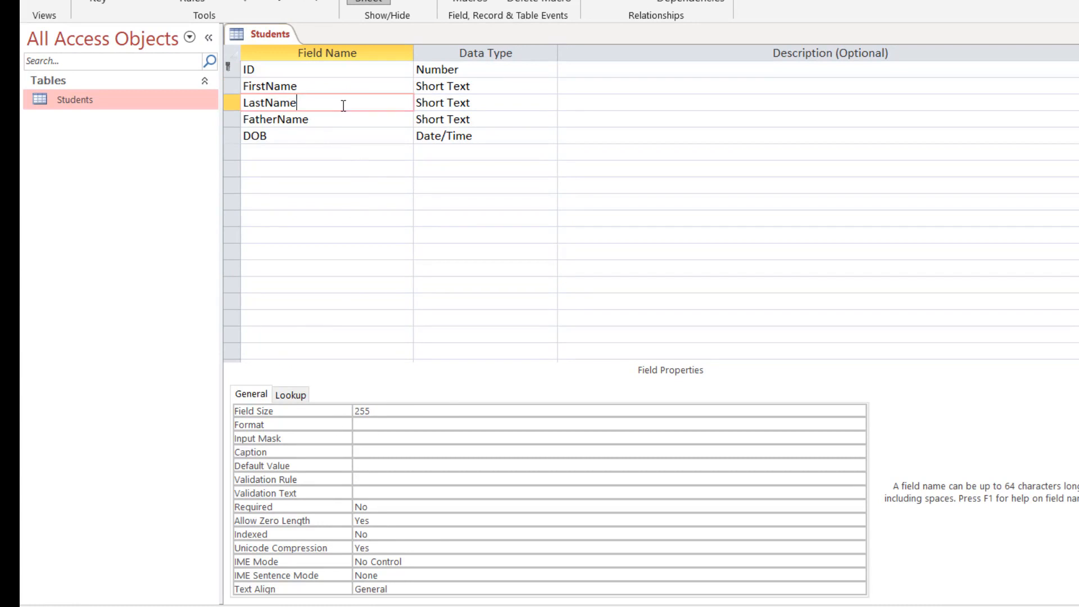
left_click(342, 119)
left_click(337, 135)
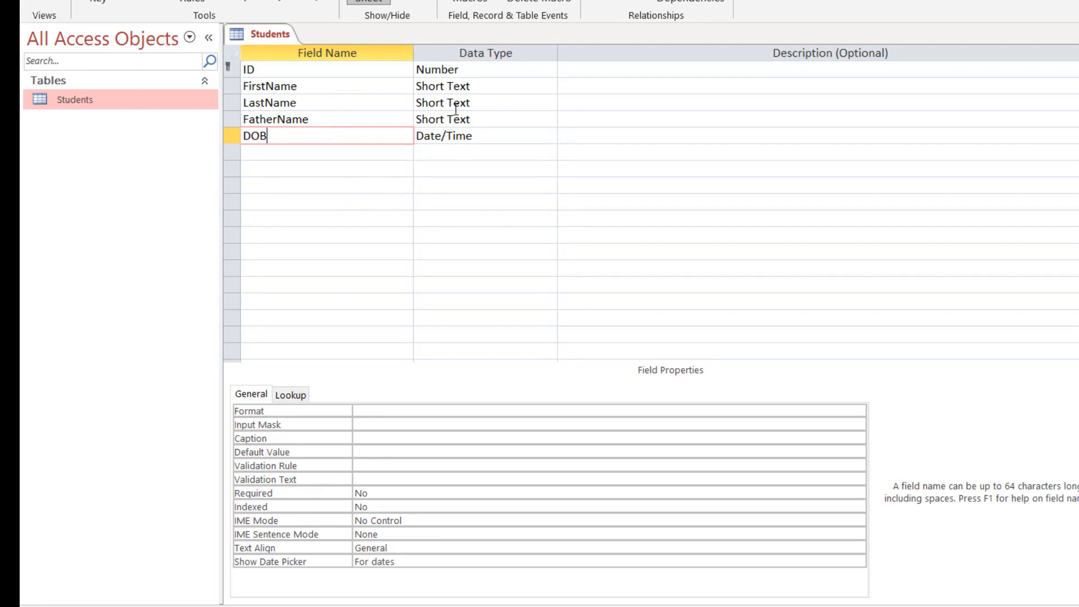
left_click(493, 71)
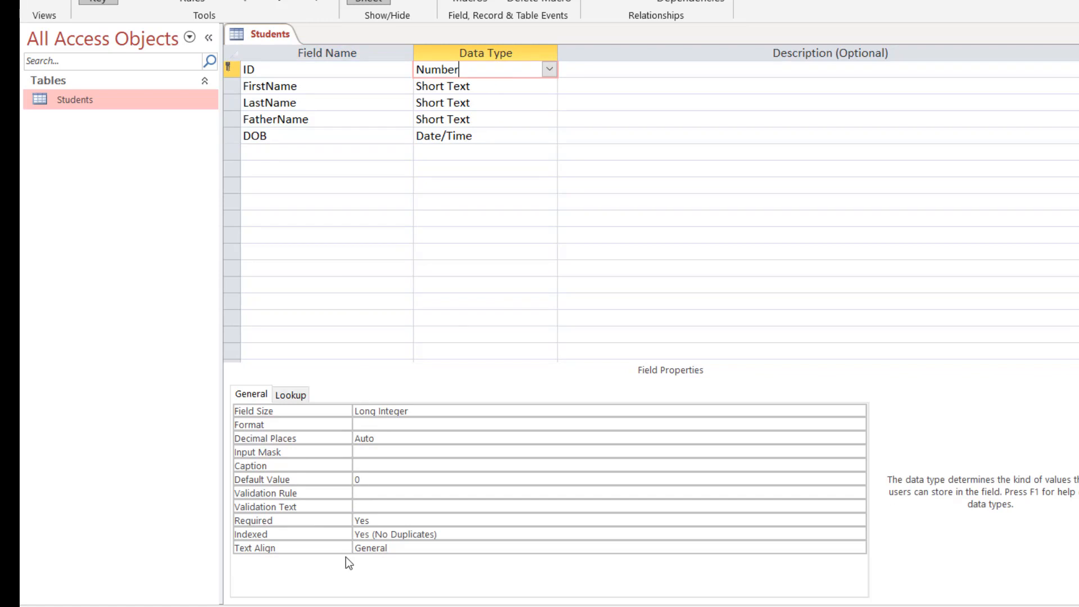
left_click(512, 84)
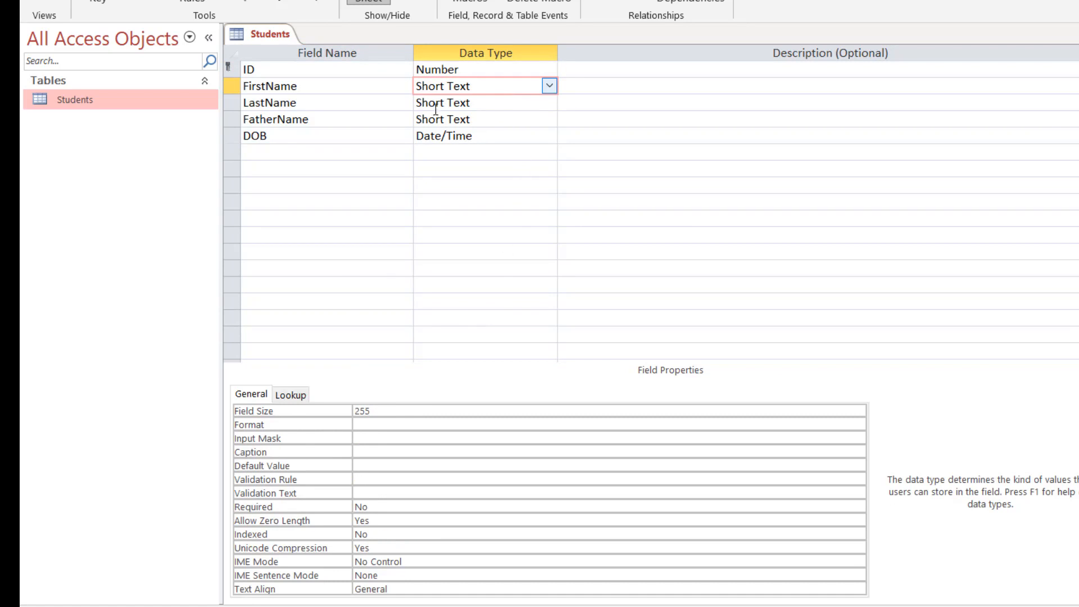
left_click(497, 140)
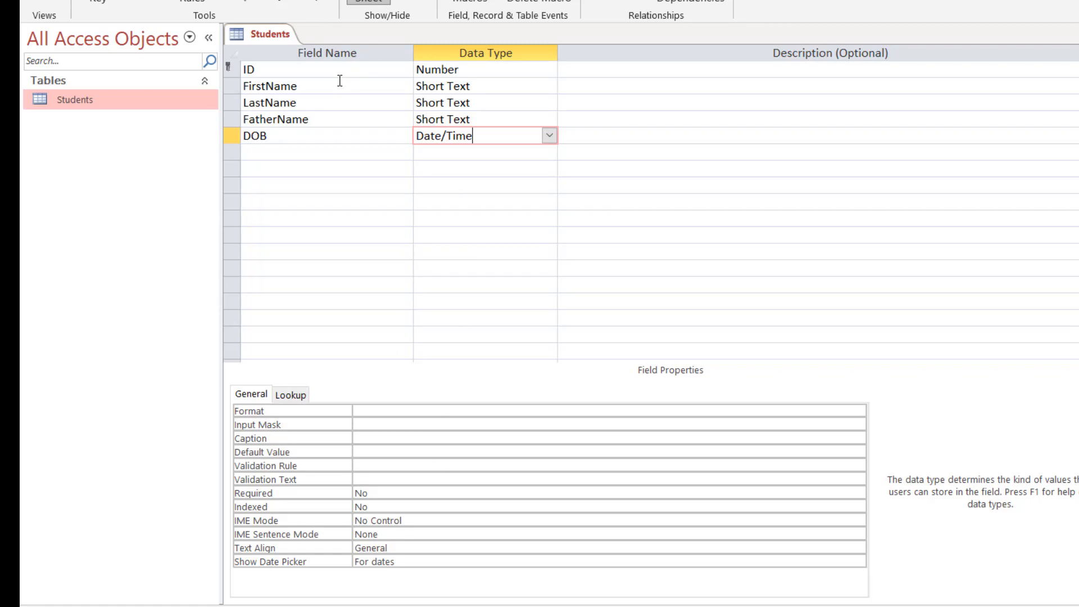
Show the ID field's Field Size choices from Byte to Decimal.
left_click(481, 68)
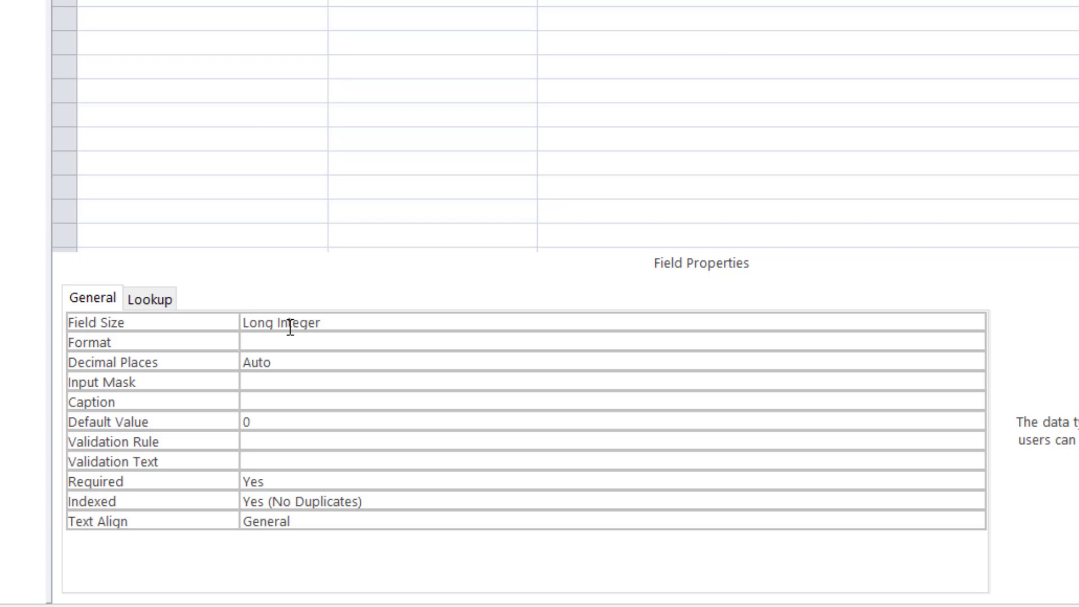
left_click(391, 322)
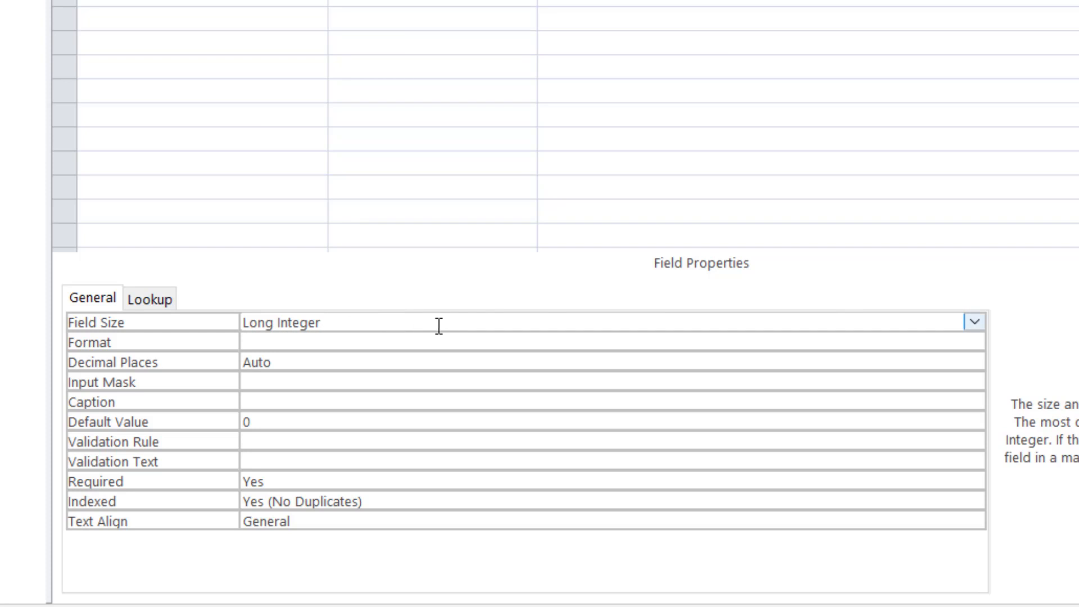
left_click(974, 321)
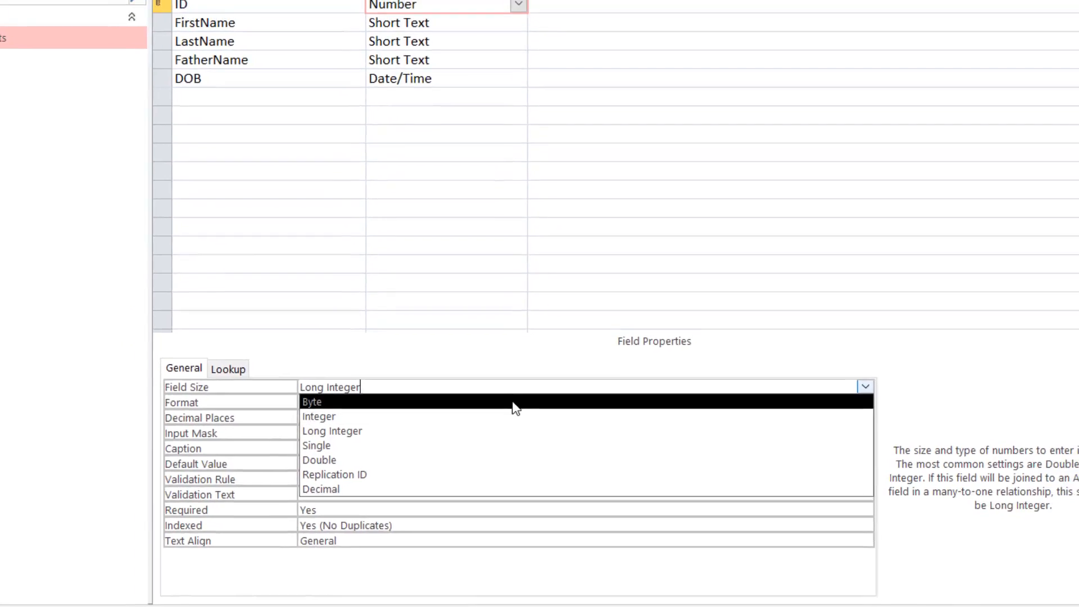
Close the size list and review the FirstName, DOB and ID field properties.
left_click(456, 28)
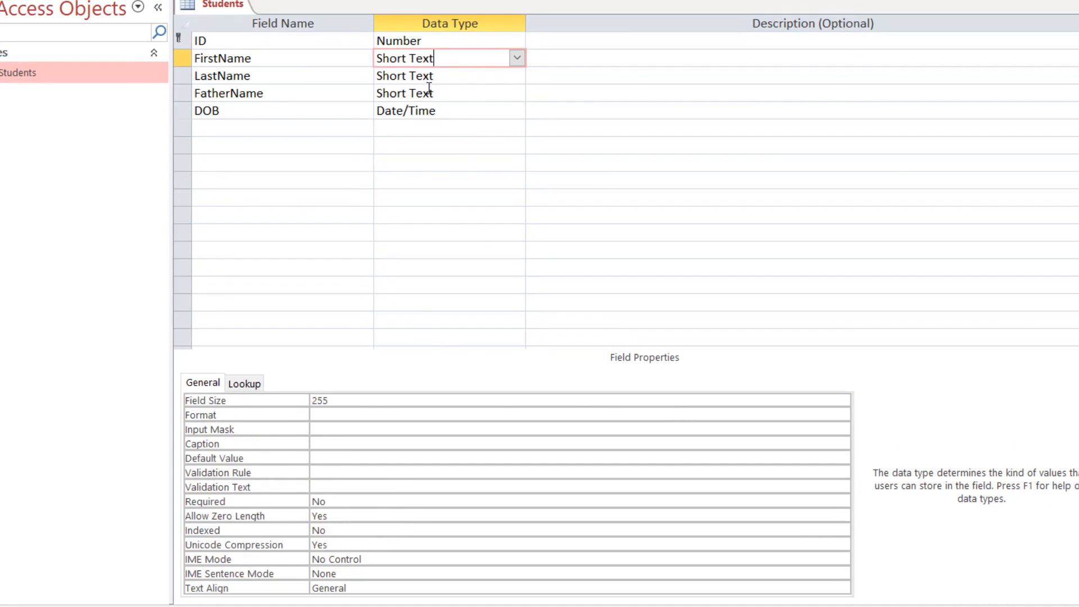
left_click(443, 110)
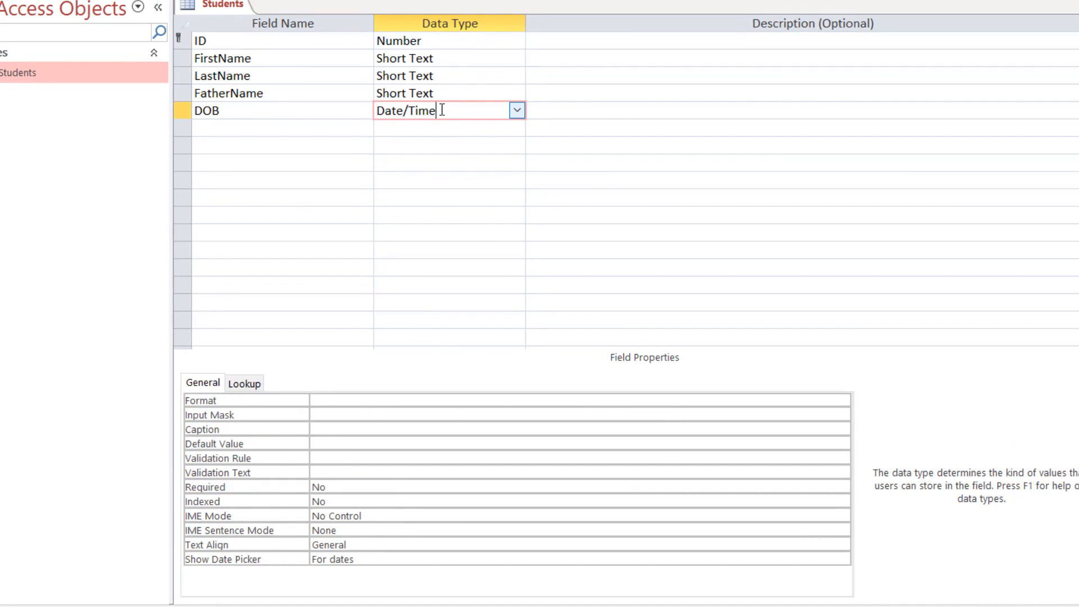
left_click(440, 41)
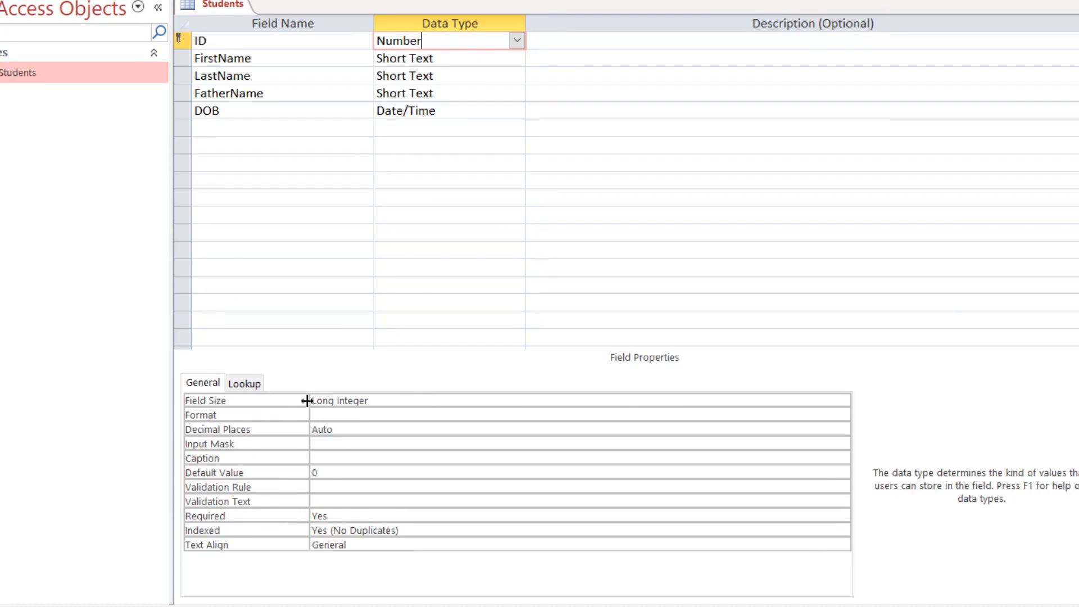
left_click(430, 402)
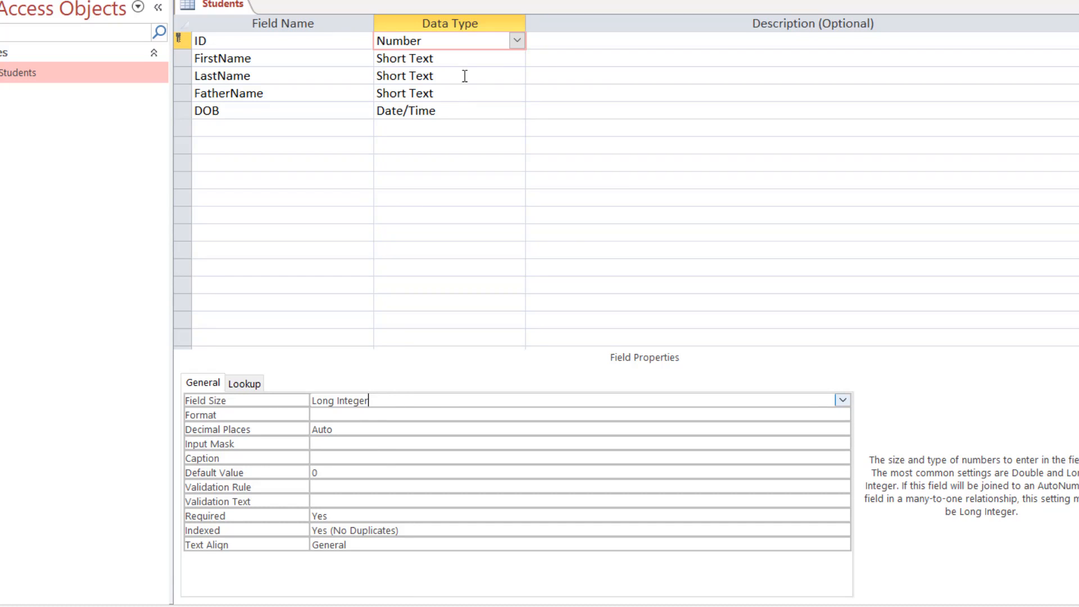
Change FirstName's field size from 255 to 50.
left_click(456, 58)
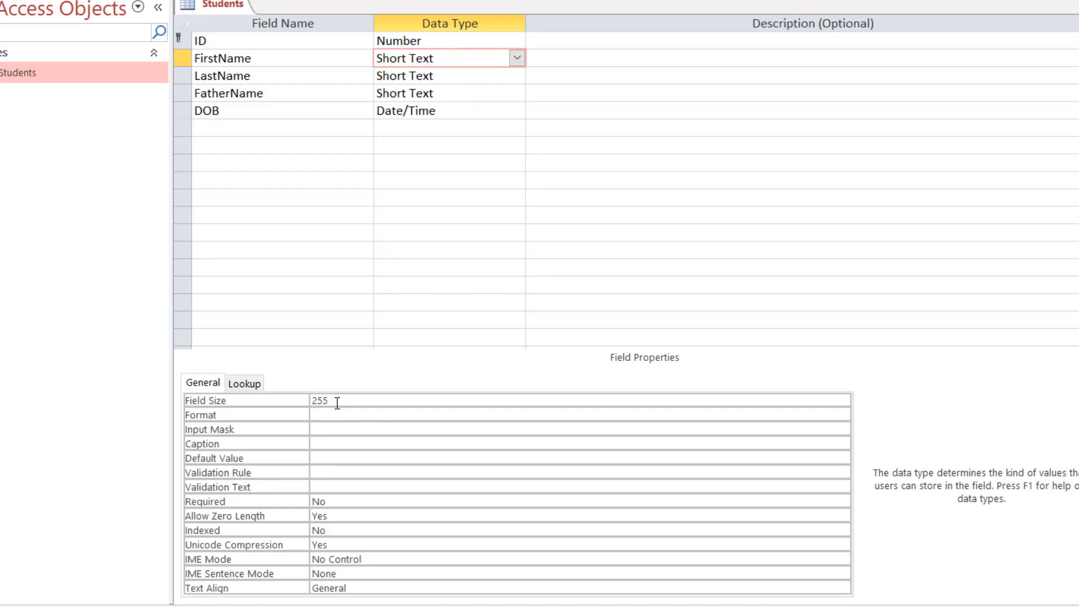
left_click(333, 401)
left_click_drag(332, 401, 312, 400)
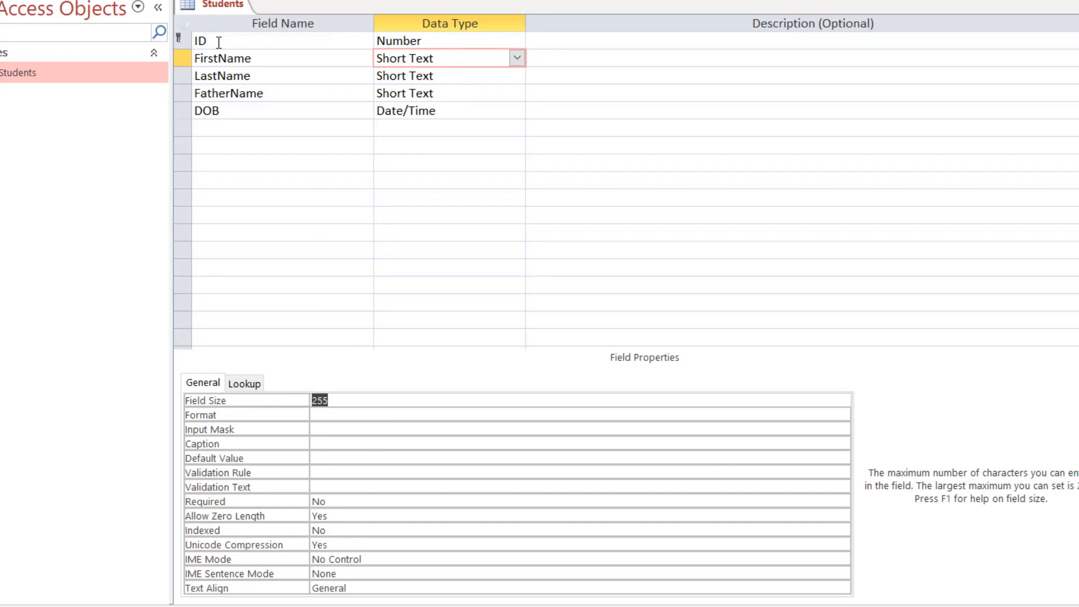
left_click(344, 399)
key("BackSpace")
key("BackSpace")
key("BackSpace")
type("50")
left_click(387, 414)
left_click(392, 400)
Set LastName's field size to 50 and FatherName's to 70.
left_click(437, 76)
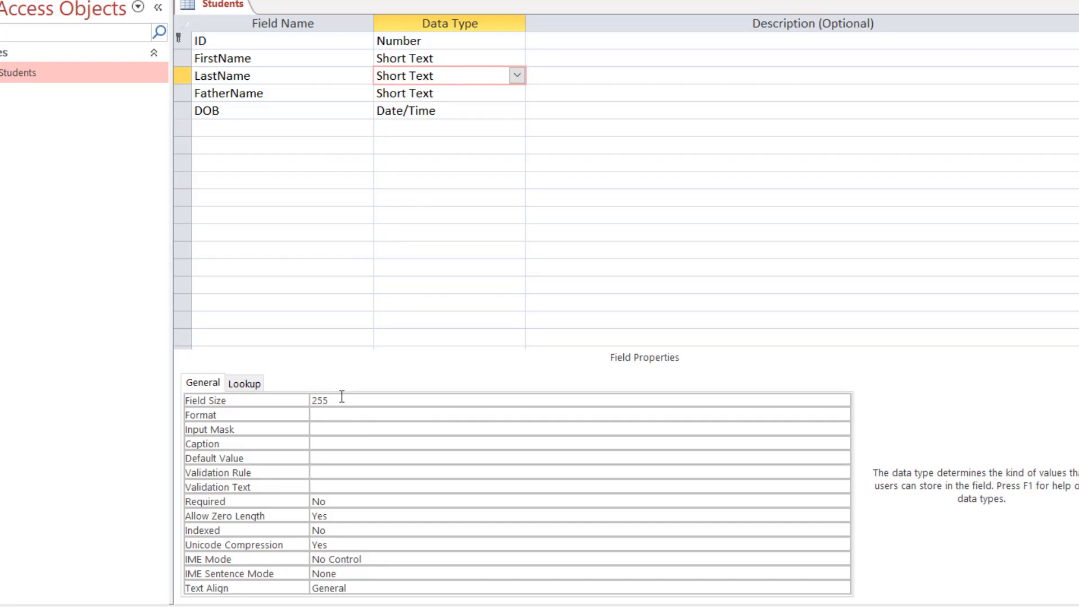
left_click(298, 402)
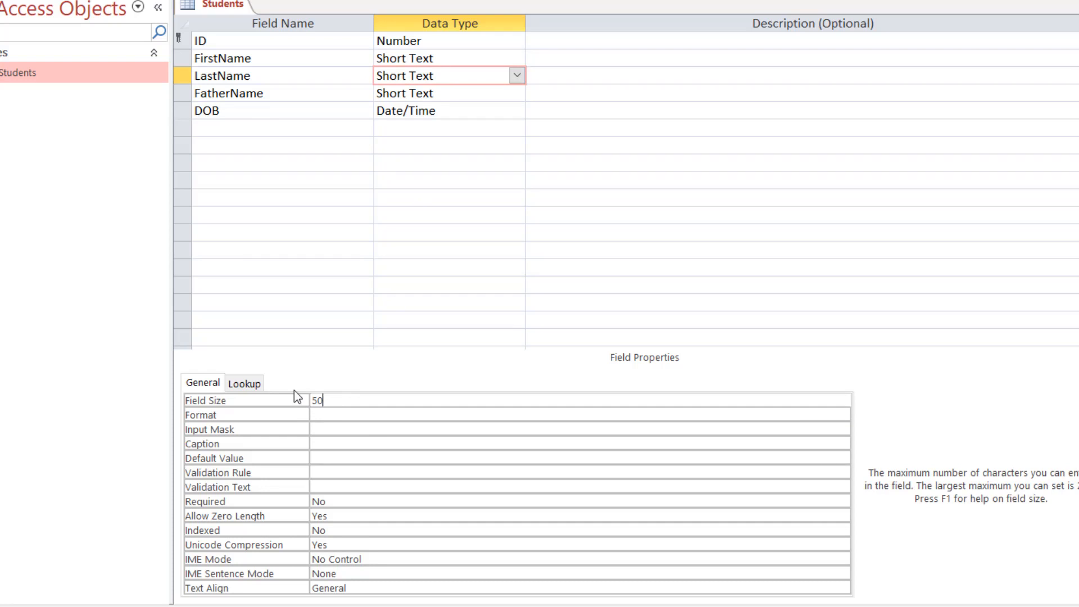
left_click(450, 93)
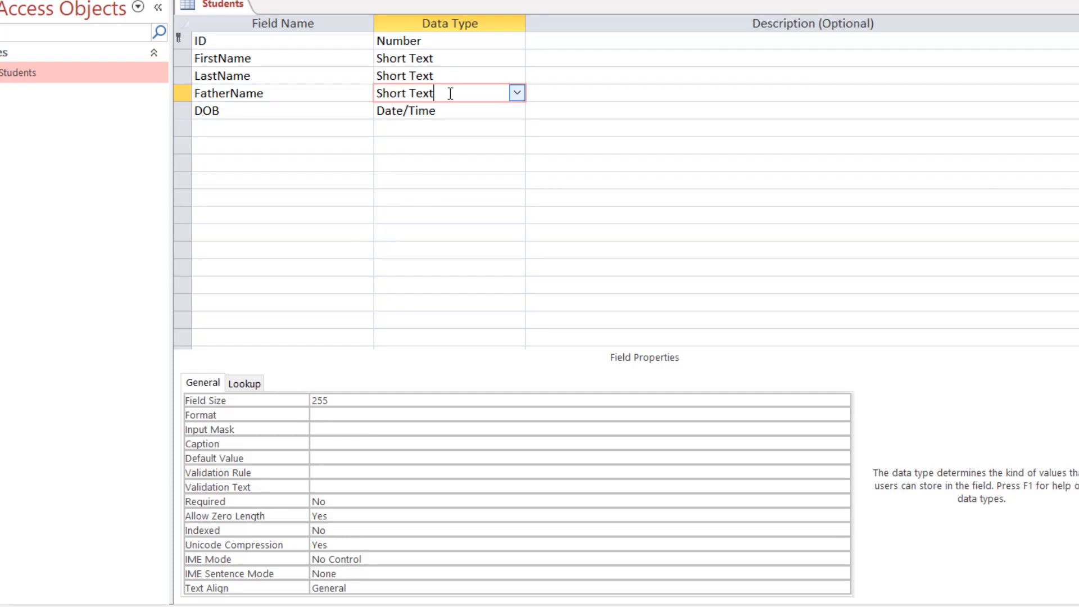
left_click(294, 401)
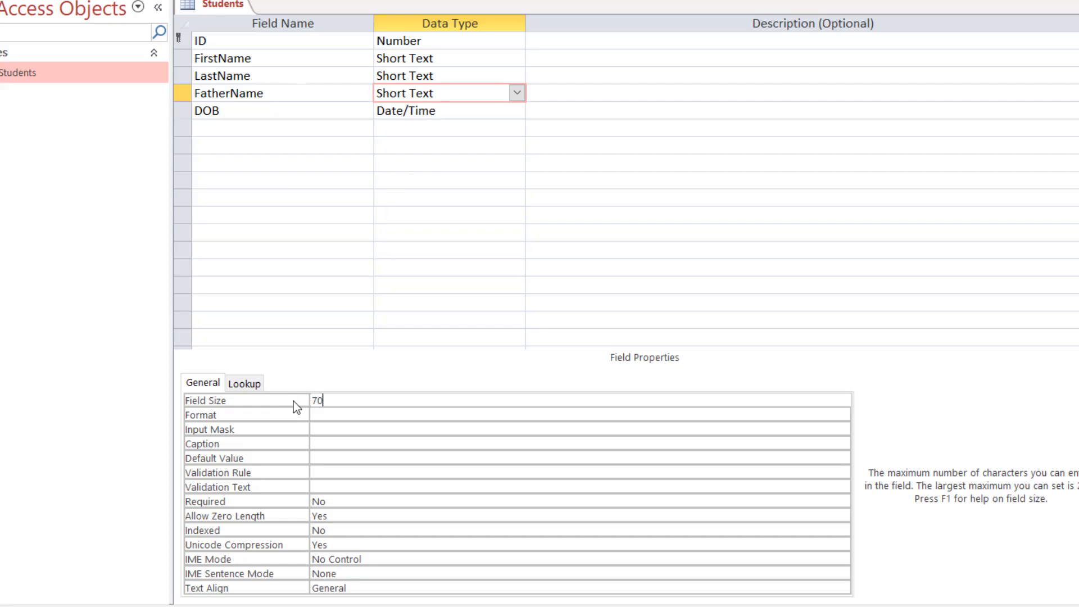
left_click(448, 109)
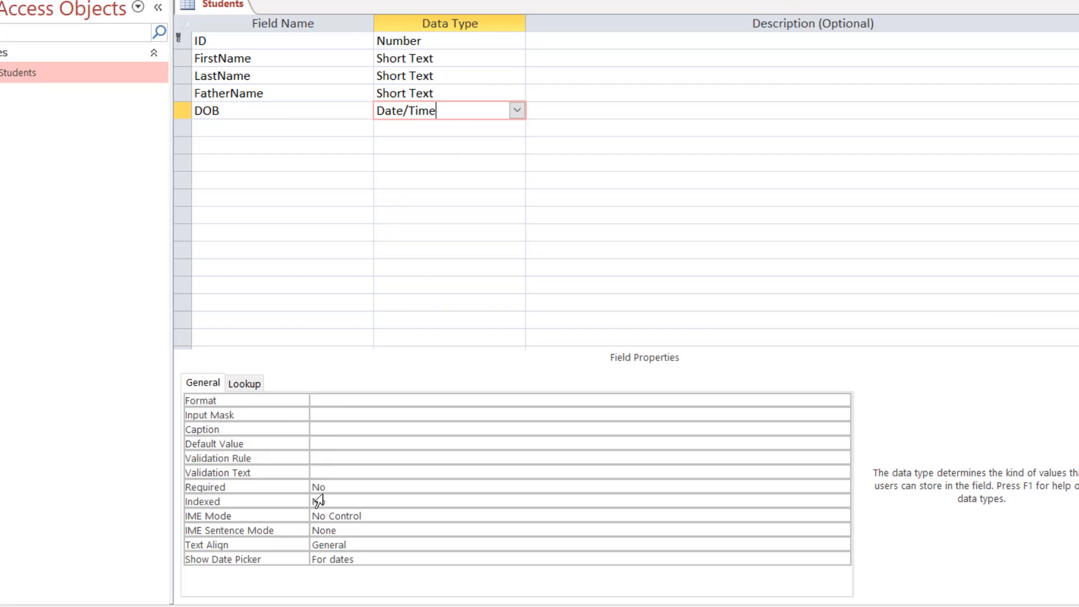
left_click(353, 414)
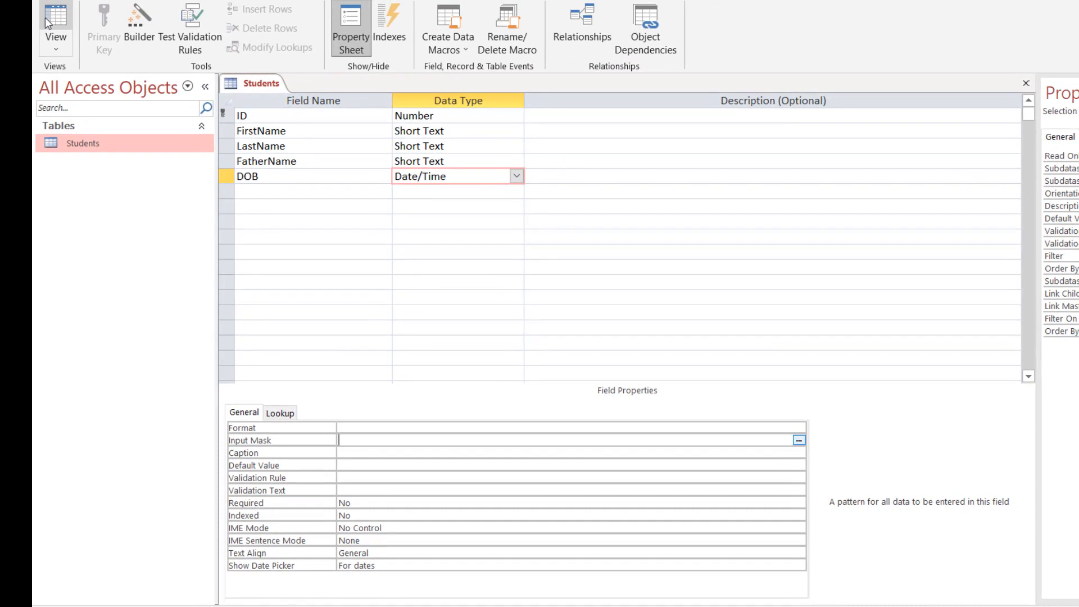
left_click(51, 15)
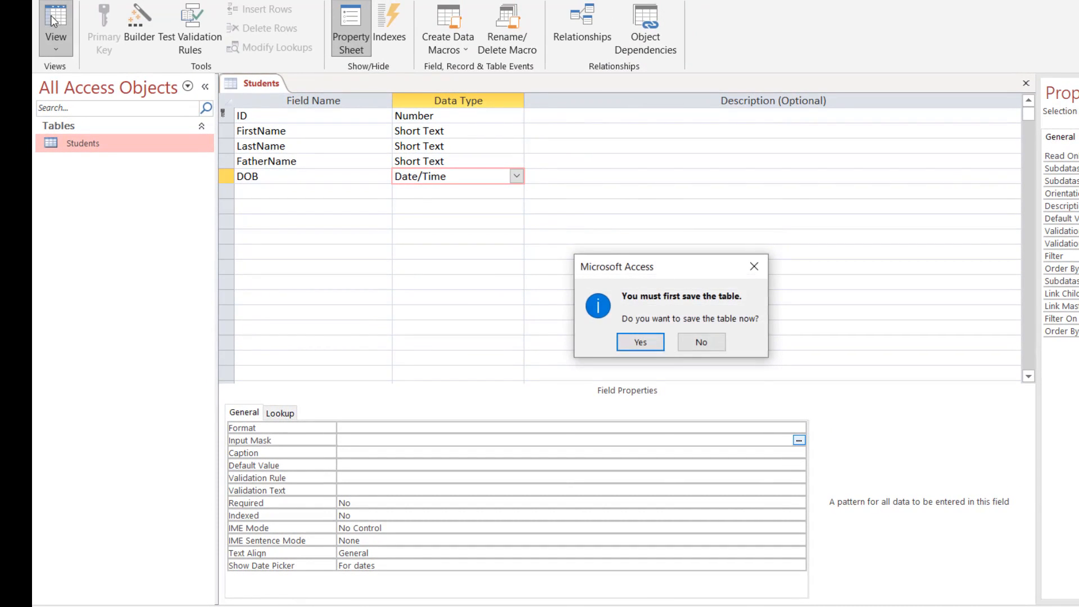
left_click(641, 341)
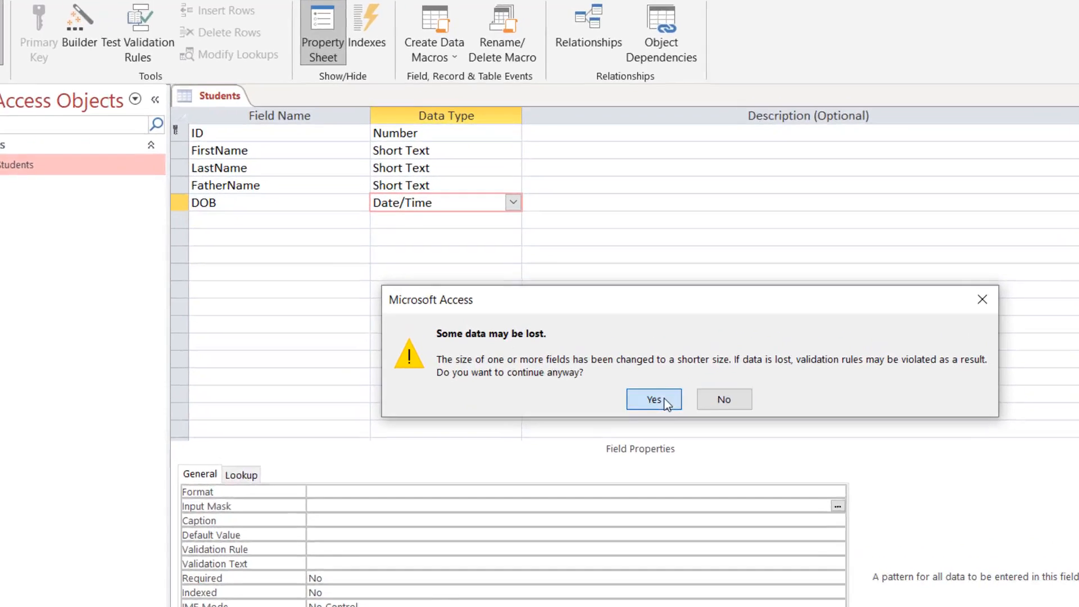
left_click(639, 347)
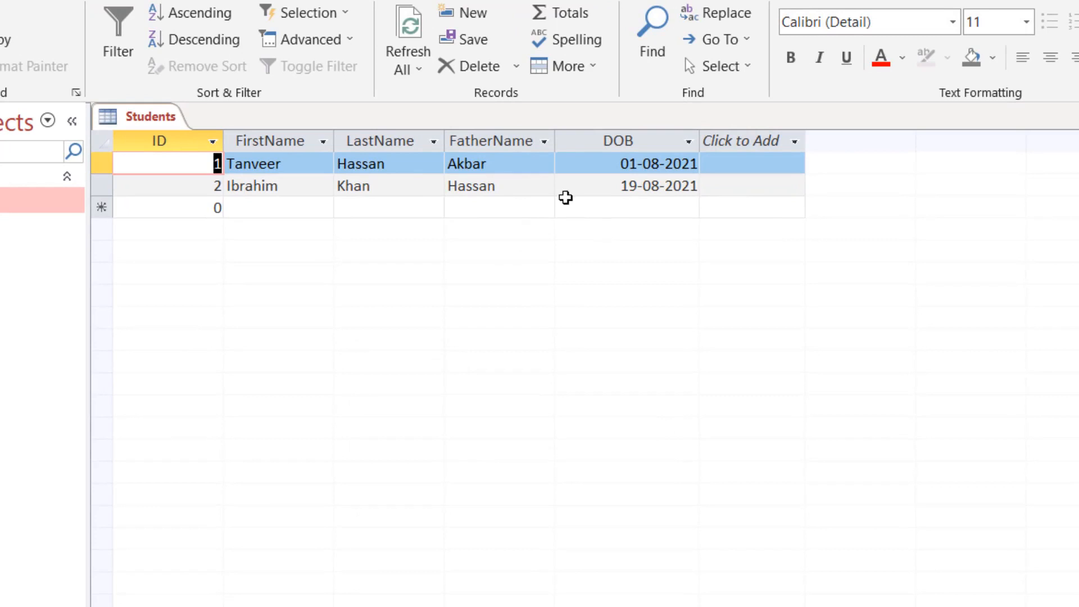
left_click_drag(230, 163, 296, 162)
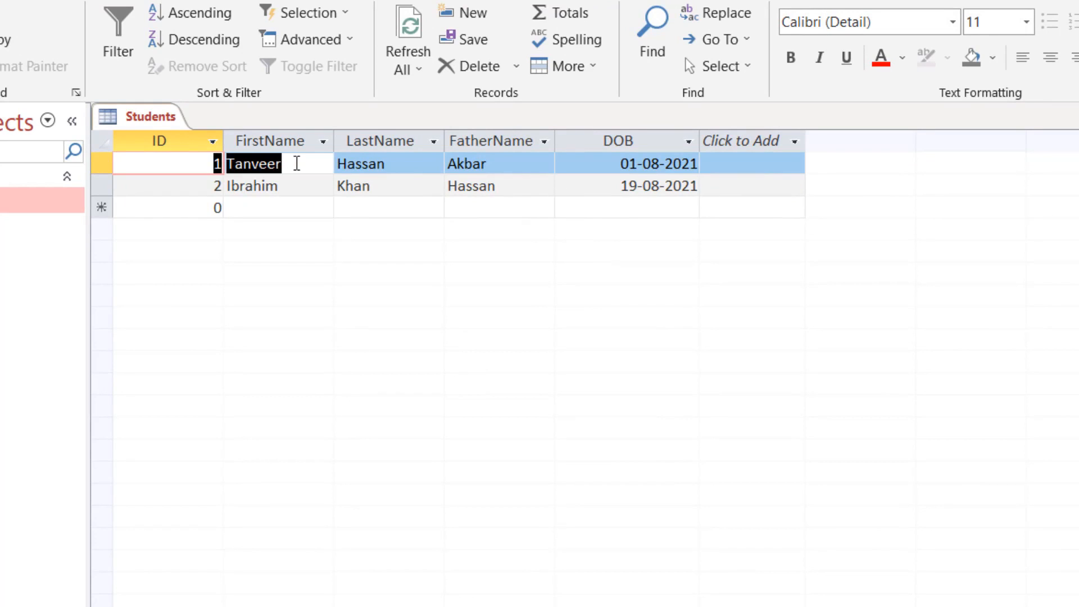
left_click(303, 163)
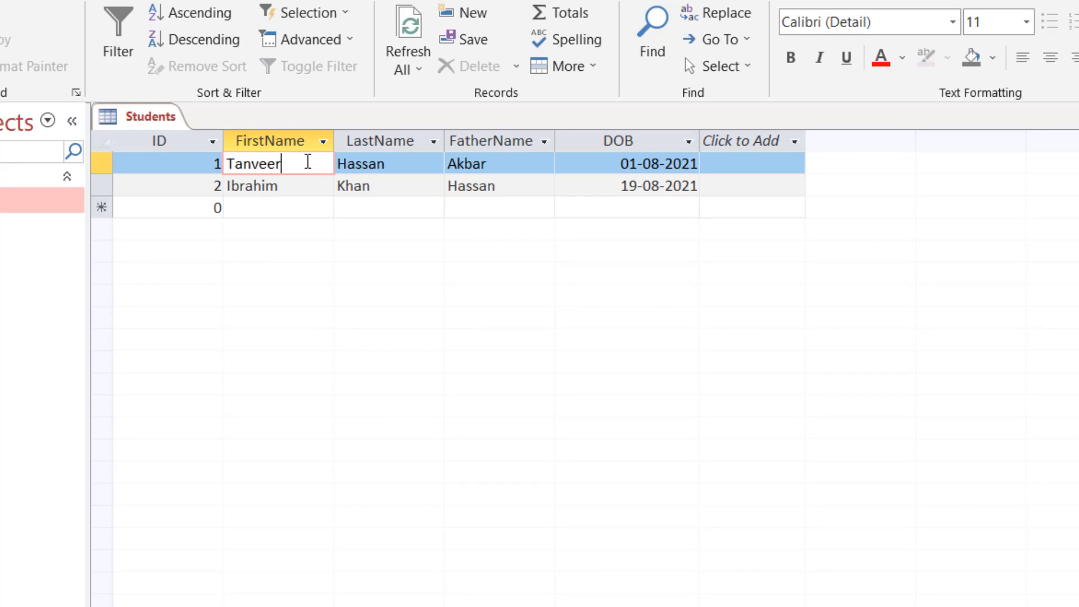
left_click(658, 163)
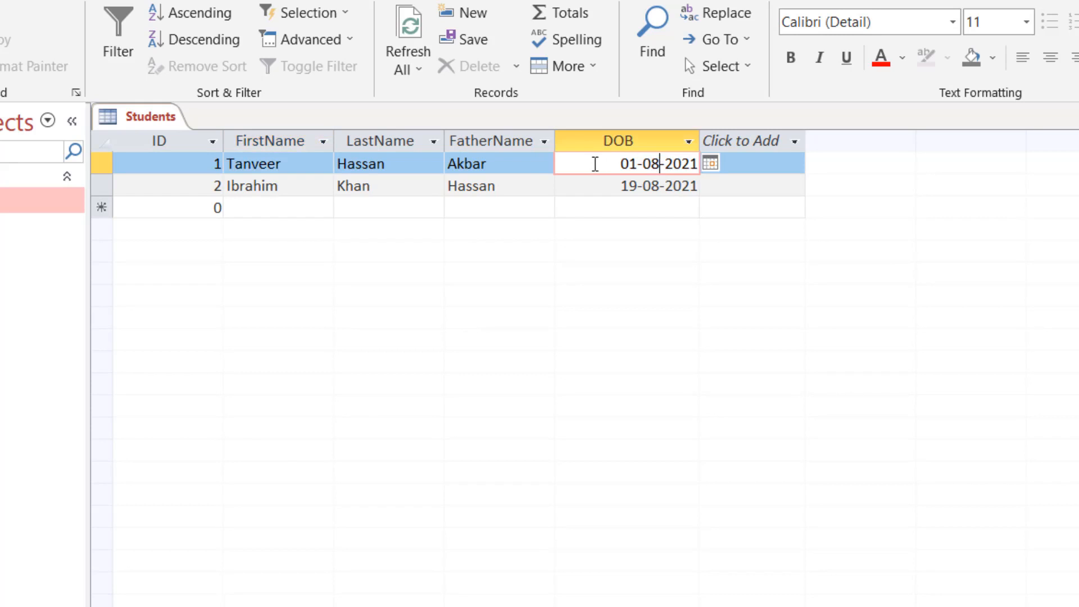
left_click_drag(595, 163, 847, 151)
key("BackSpace")
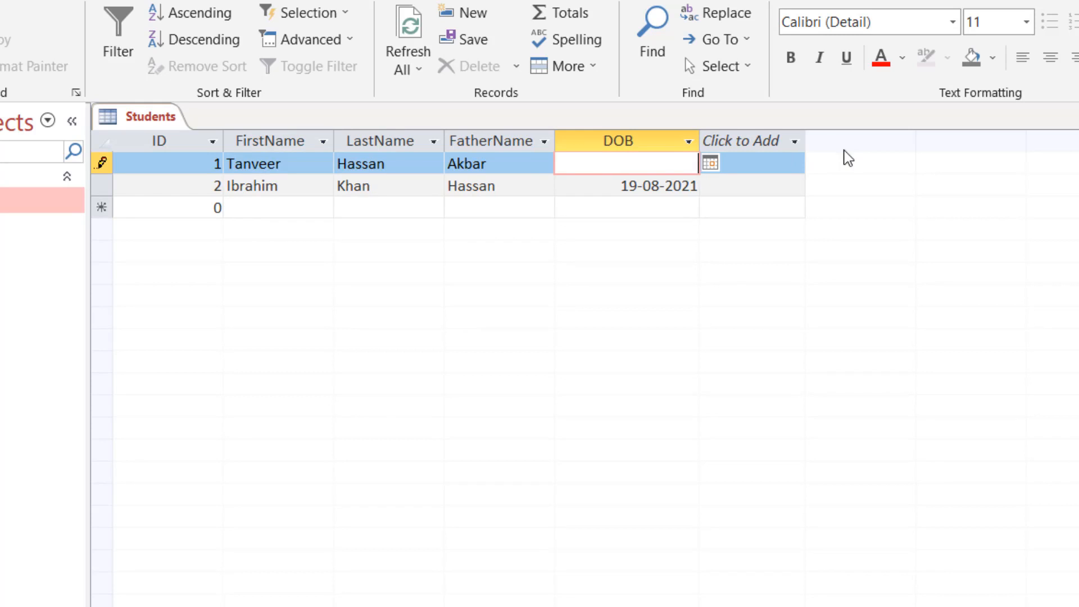
left_click_drag(618, 186, 742, 186)
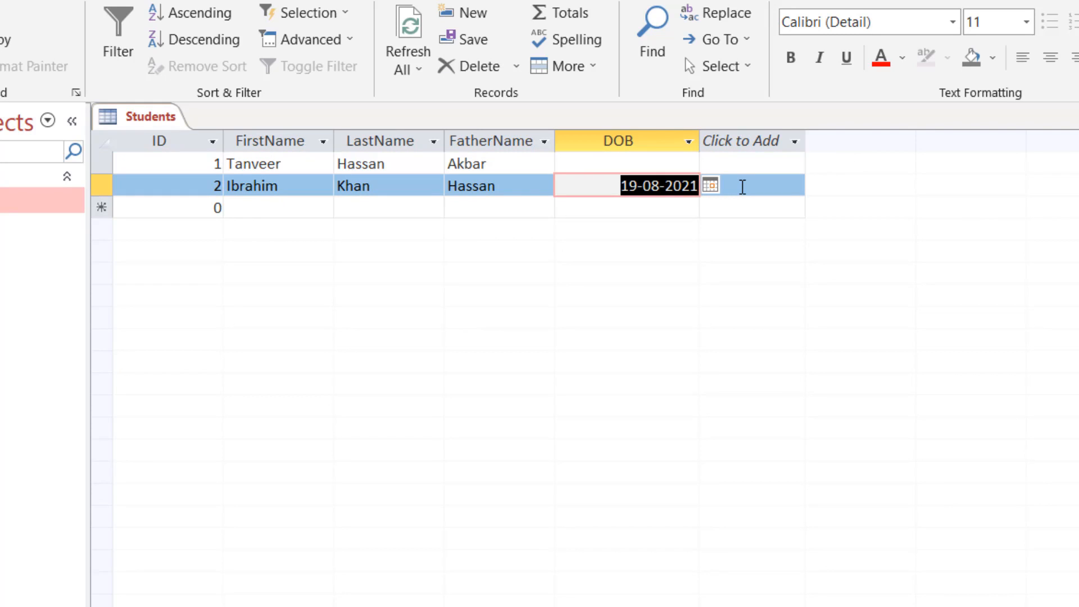
key("BackSpace")
left_click(609, 144)
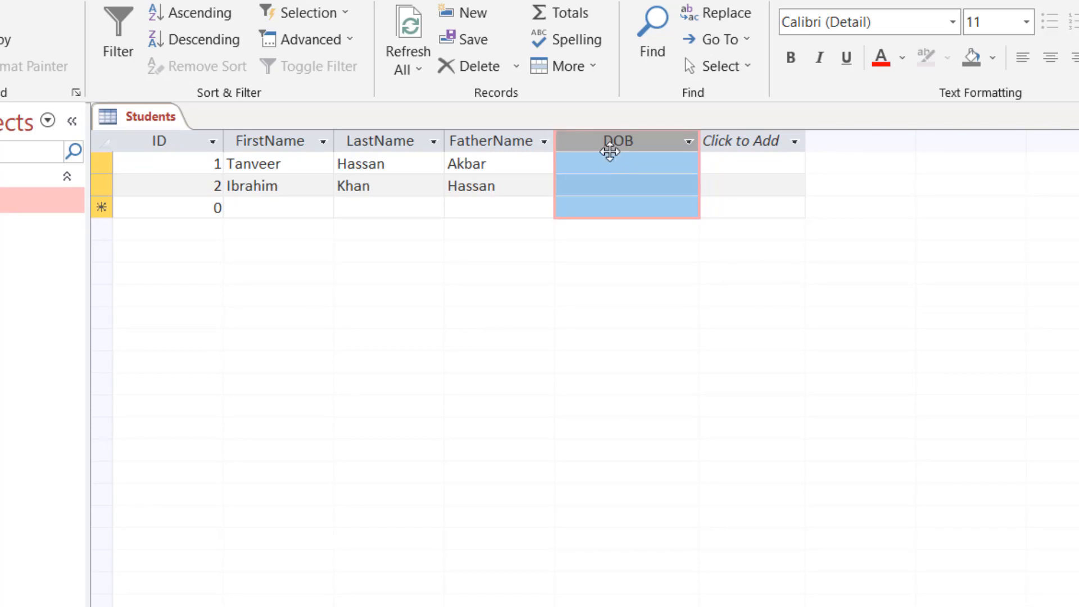
left_click(607, 165)
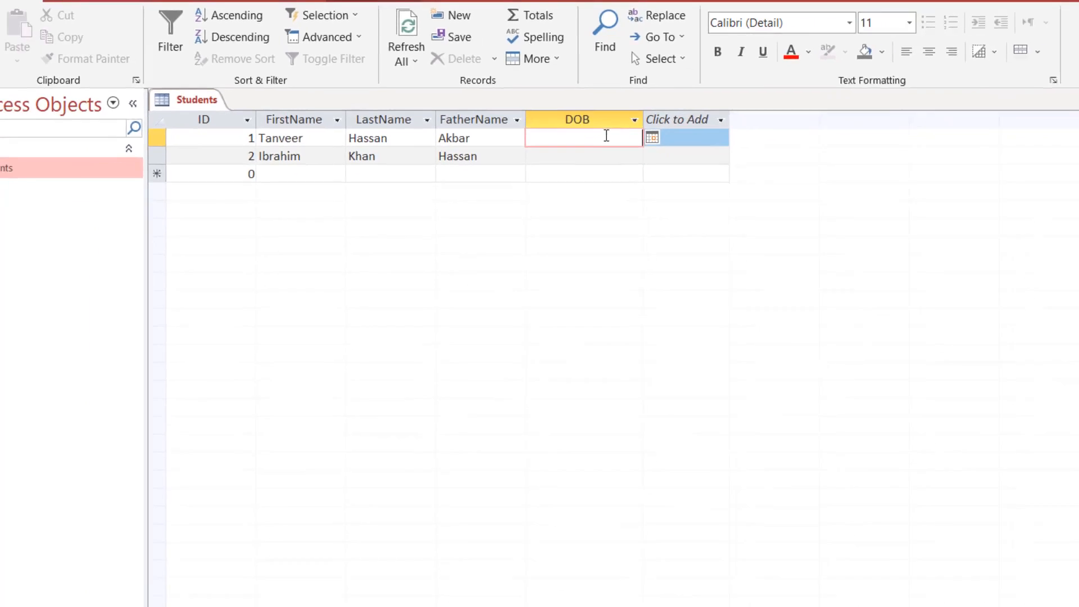
In Design view, set the DOB field's Format to Short Date and start the Input Mask wizard.
left_click(23, 28)
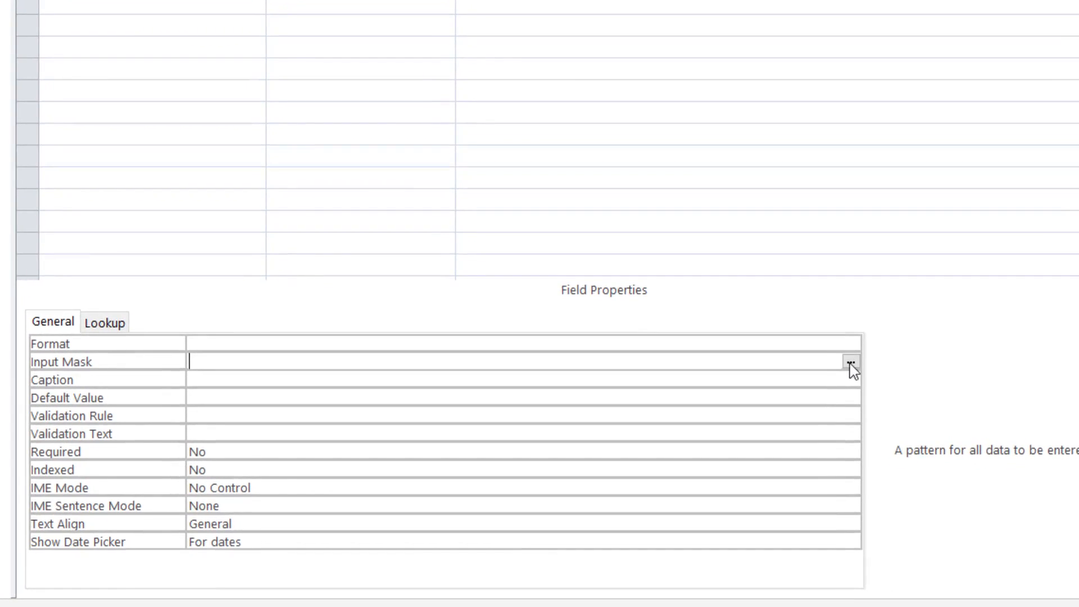
left_click(709, 340)
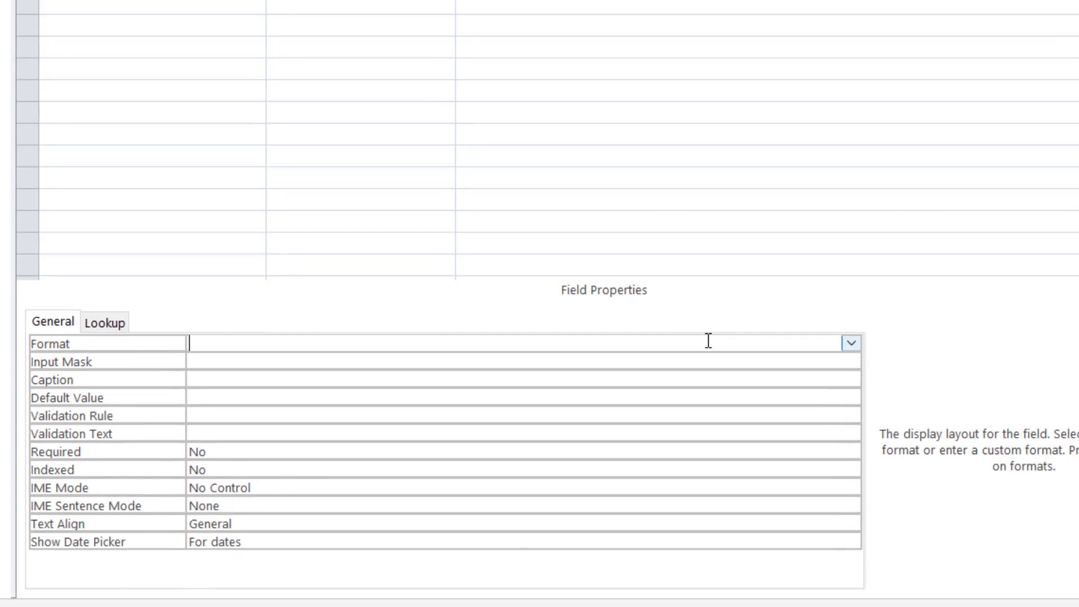
left_click(851, 344)
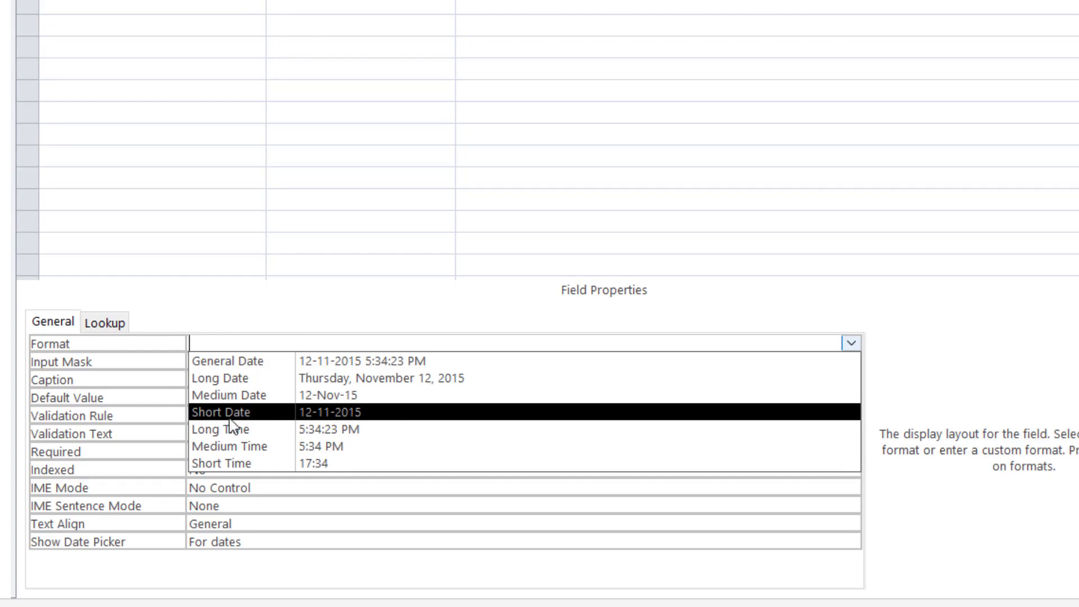
left_click(335, 409)
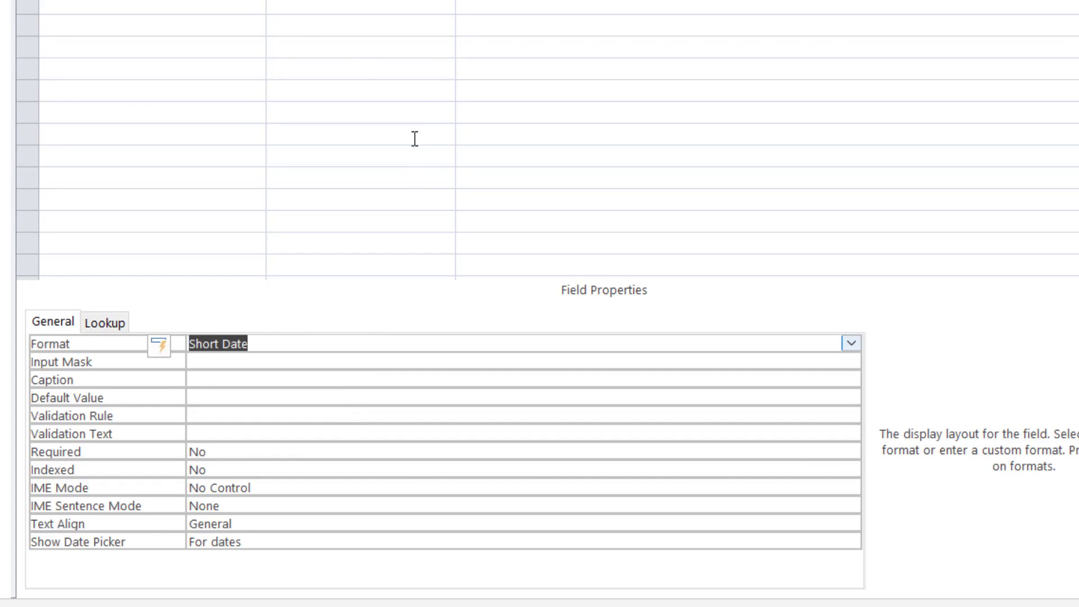
left_click(302, 362)
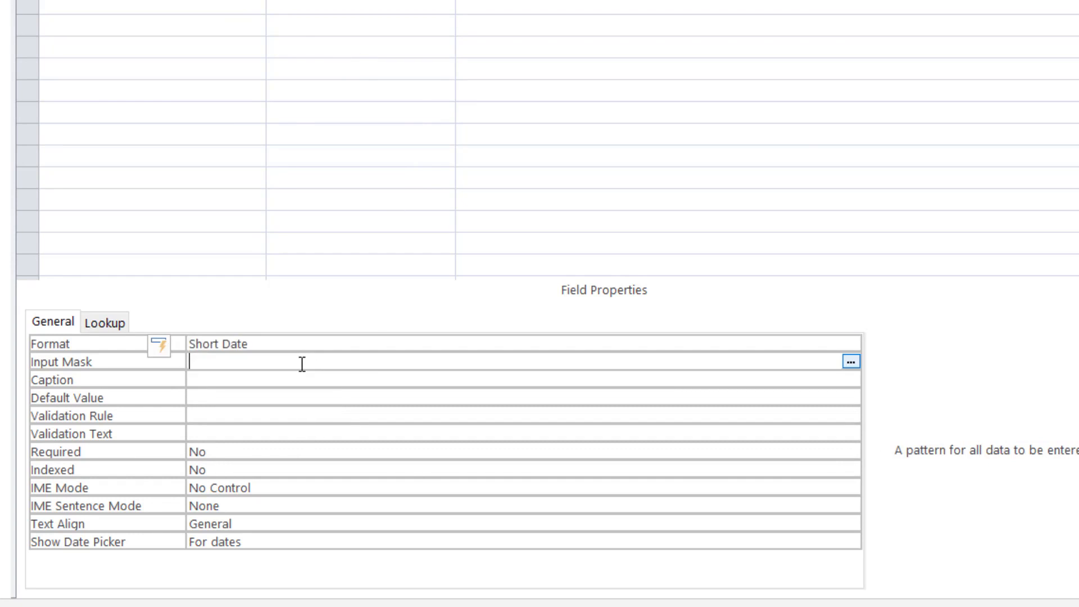
left_click(851, 362)
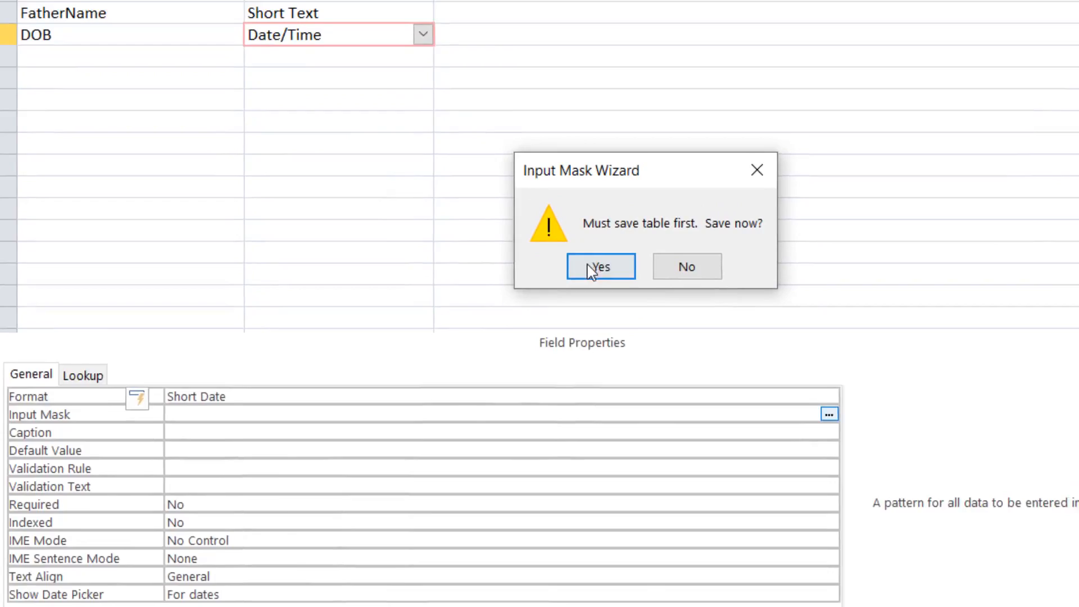
Save the table and apply the Short Date input mask 00-00-0000;0;_ with underscore placeholder.
left_click(622, 213)
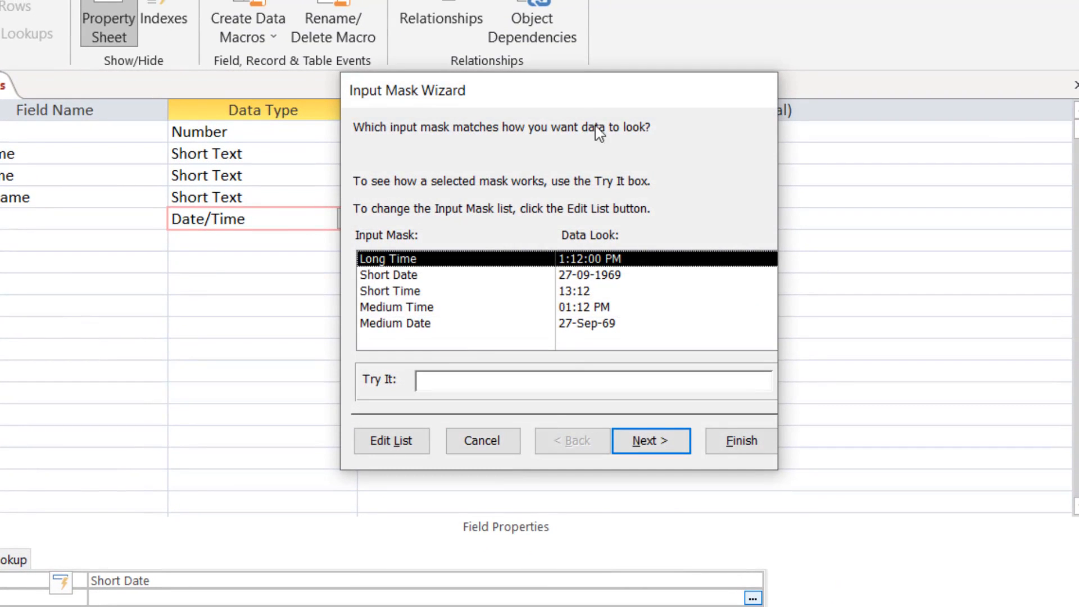
left_click_drag(574, 94, 460, 123)
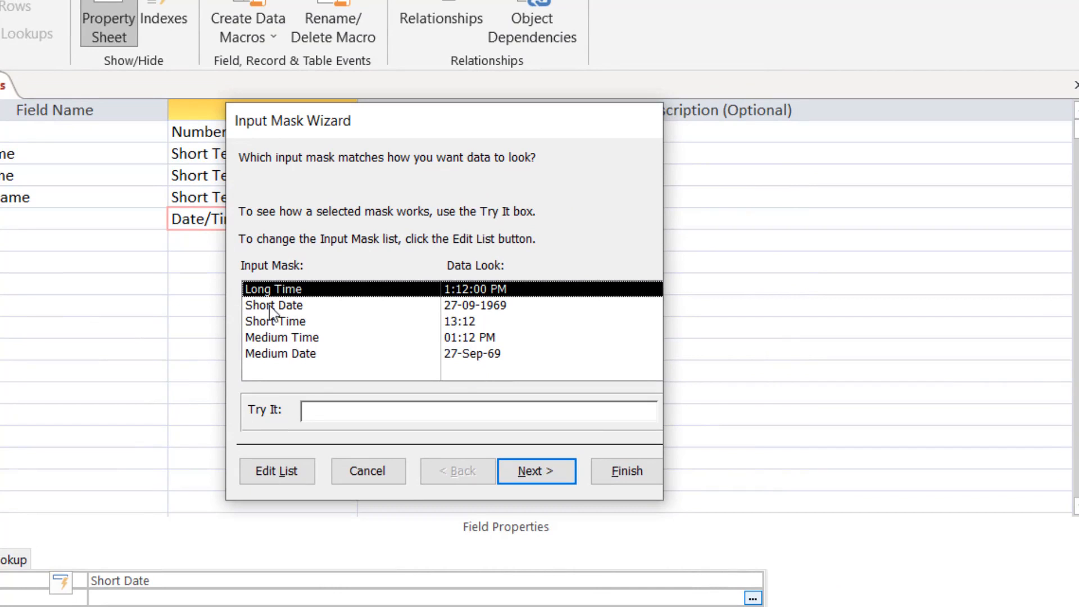
left_click(469, 307)
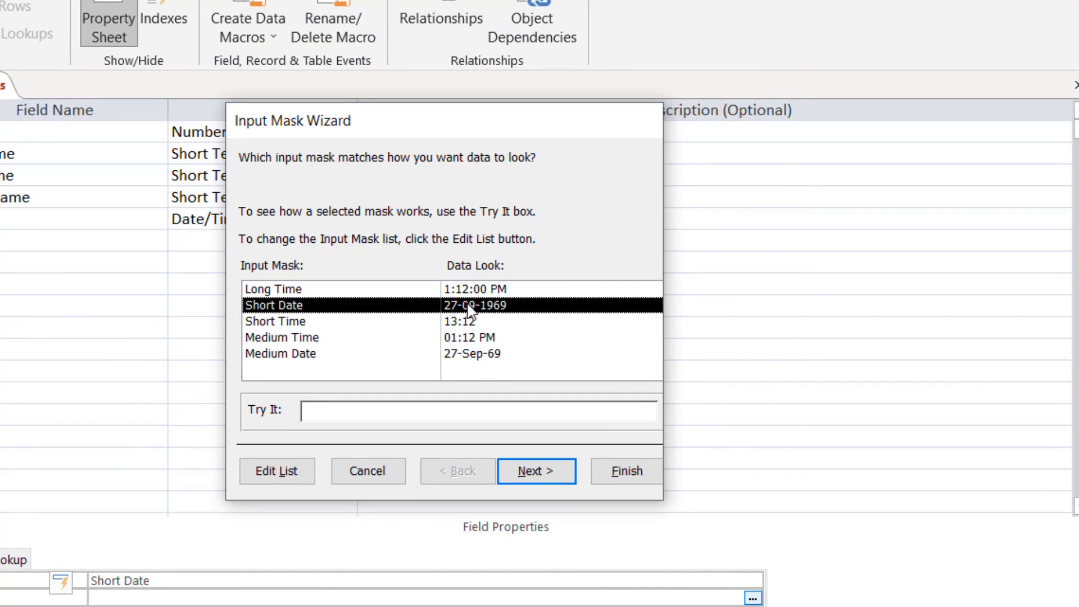
left_click(533, 477)
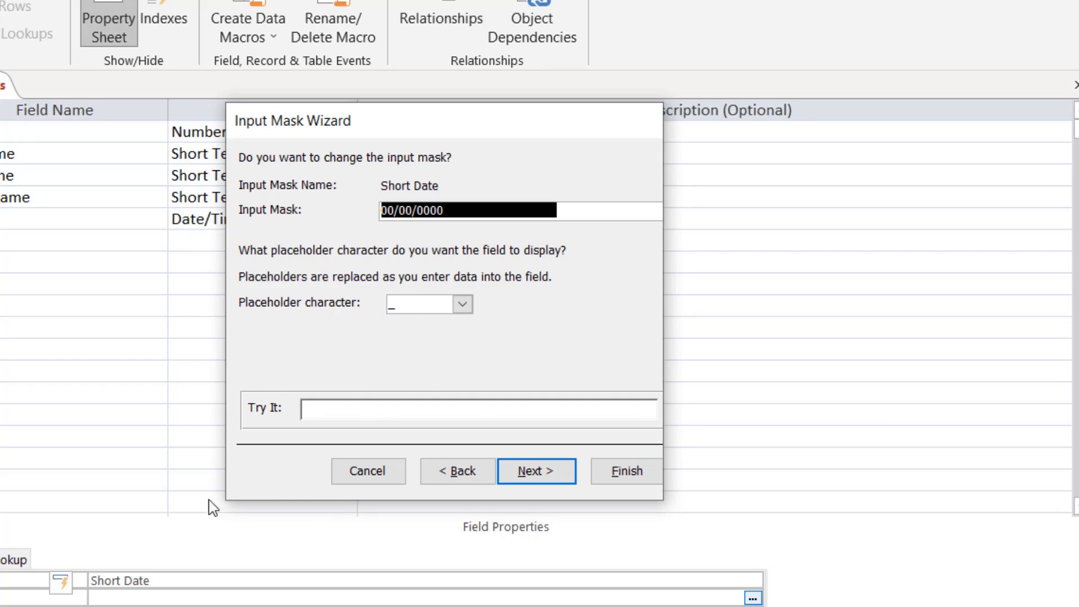
left_click(462, 304)
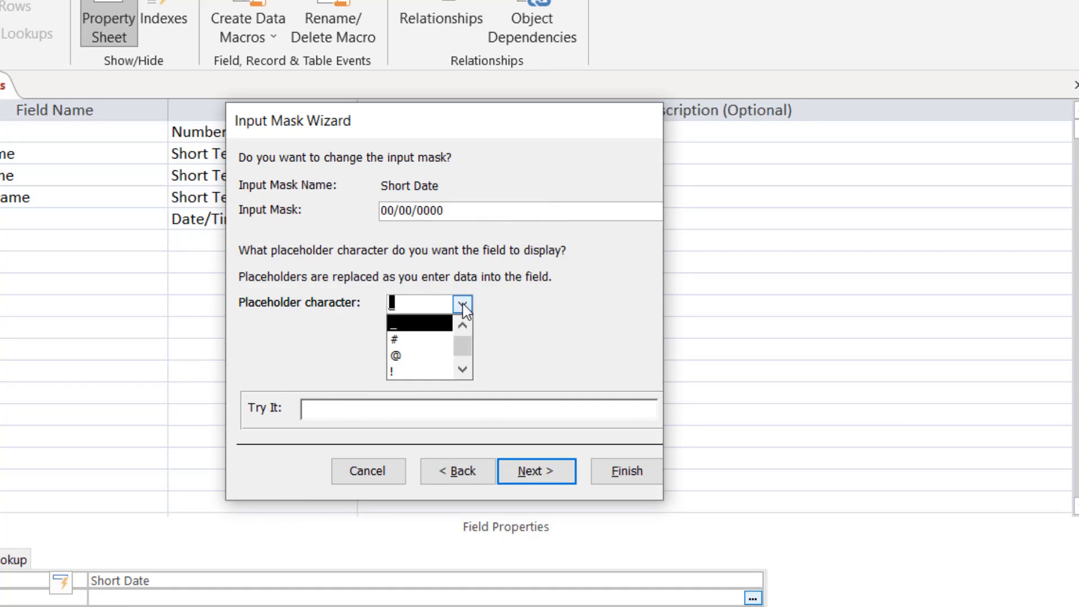
left_click(462, 303)
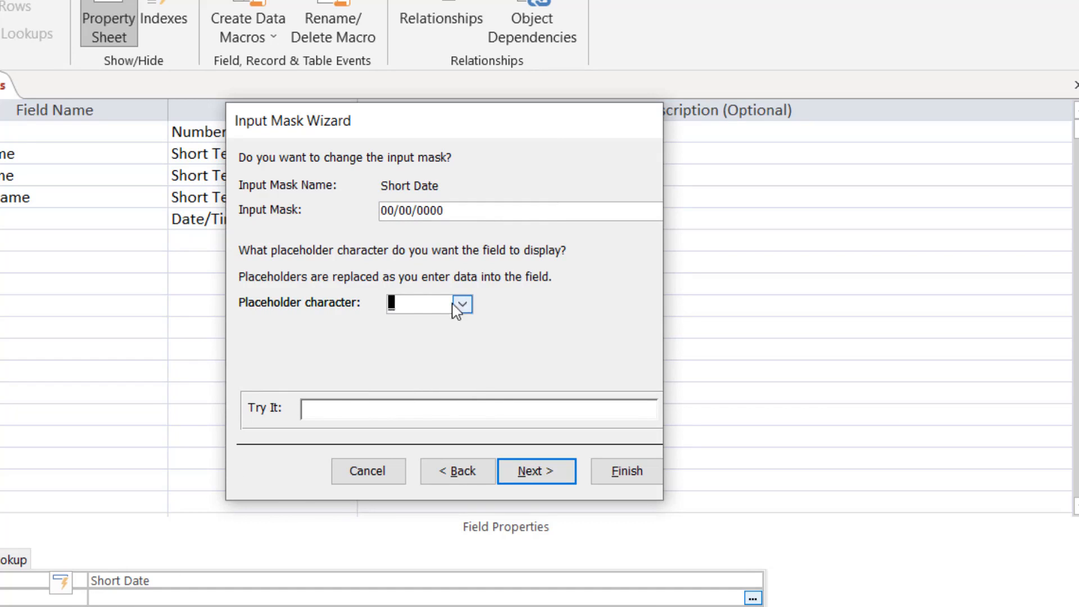
left_click(533, 474)
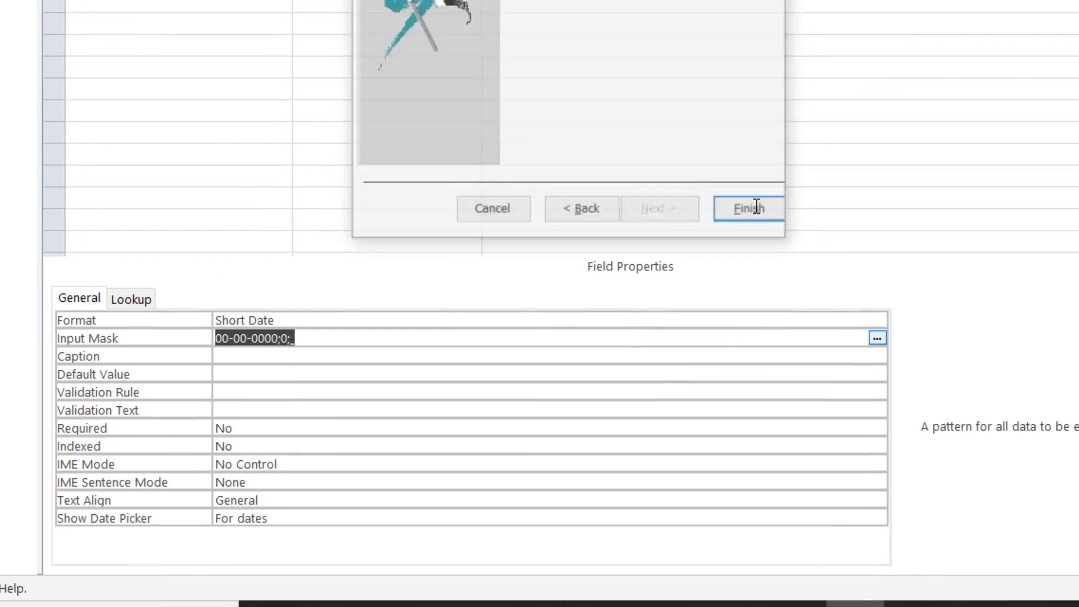
left_click(627, 472)
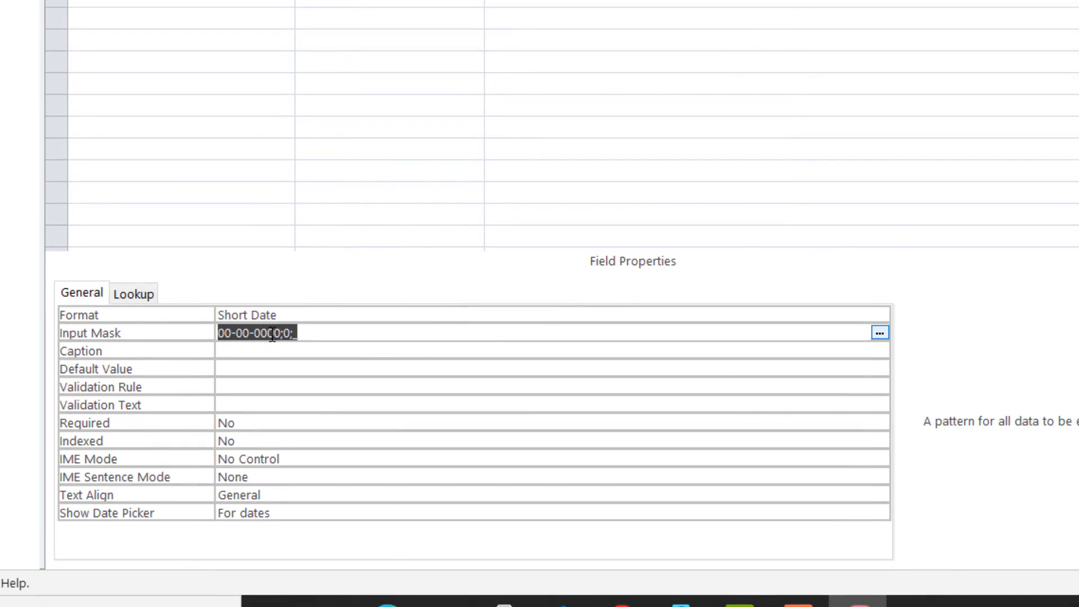
Check DOB's Input Mask value and switch back to the datasheet.
left_click(319, 353)
left_click(318, 333)
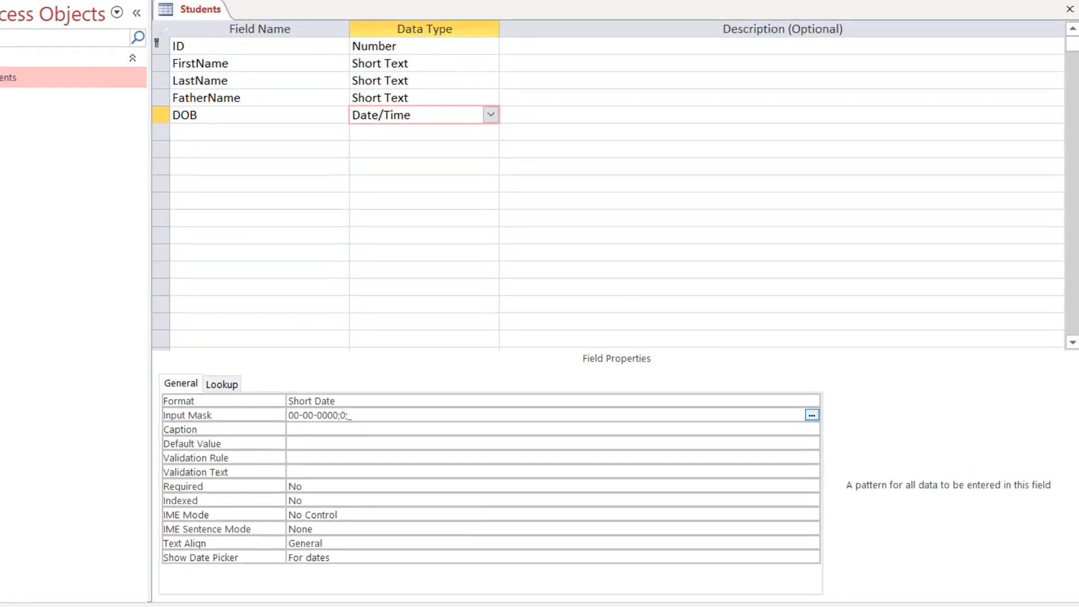
left_click(25, 22)
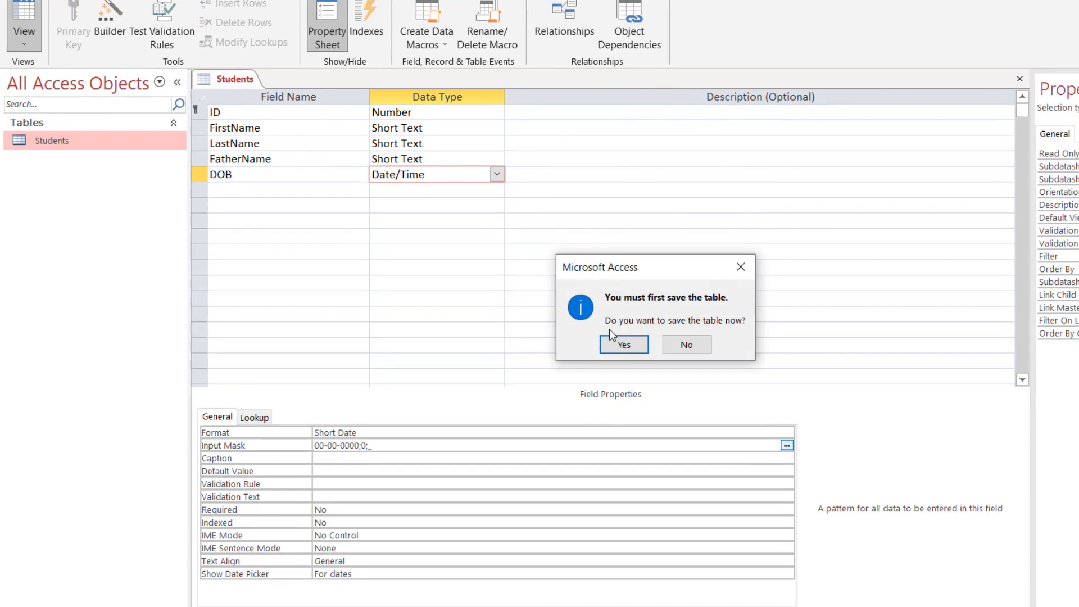
Save the table and enter 20-12-2015 as record 1's DOB, then move to record 2's DOB.
left_click(622, 342)
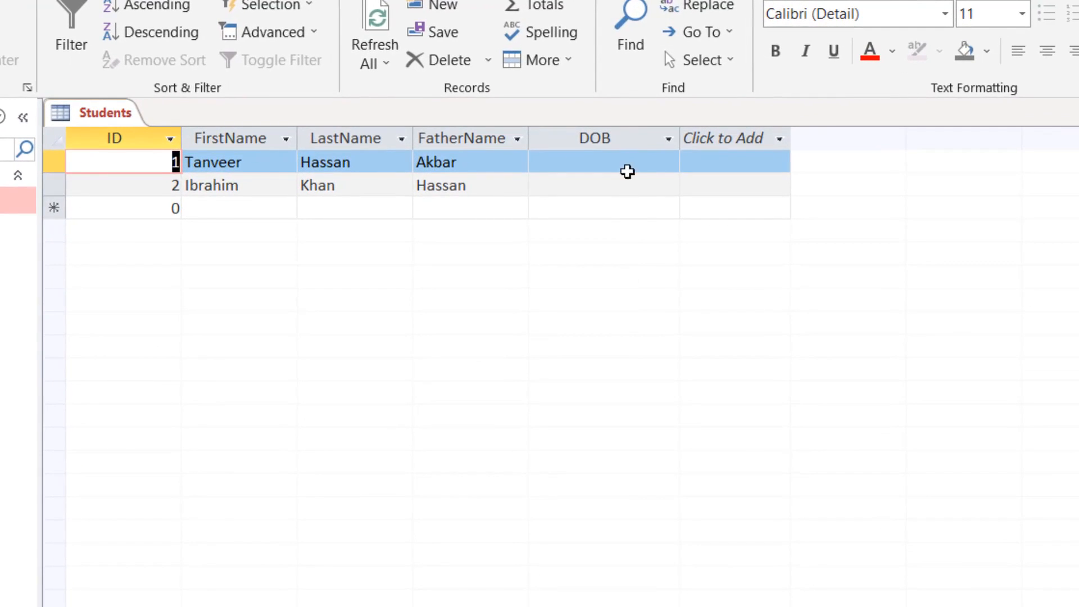
left_click(627, 171)
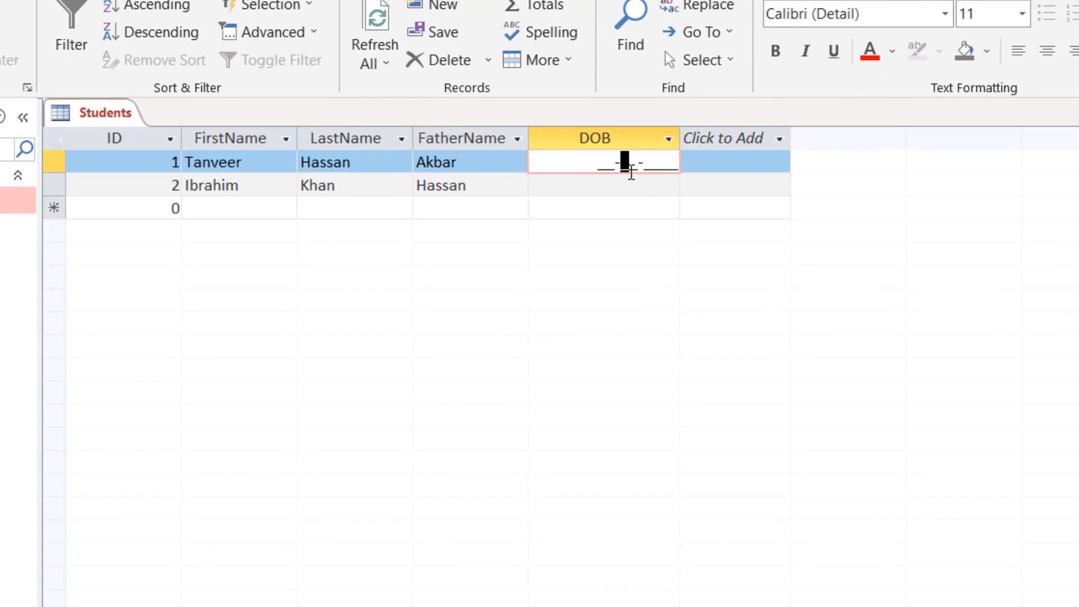
left_click(667, 162)
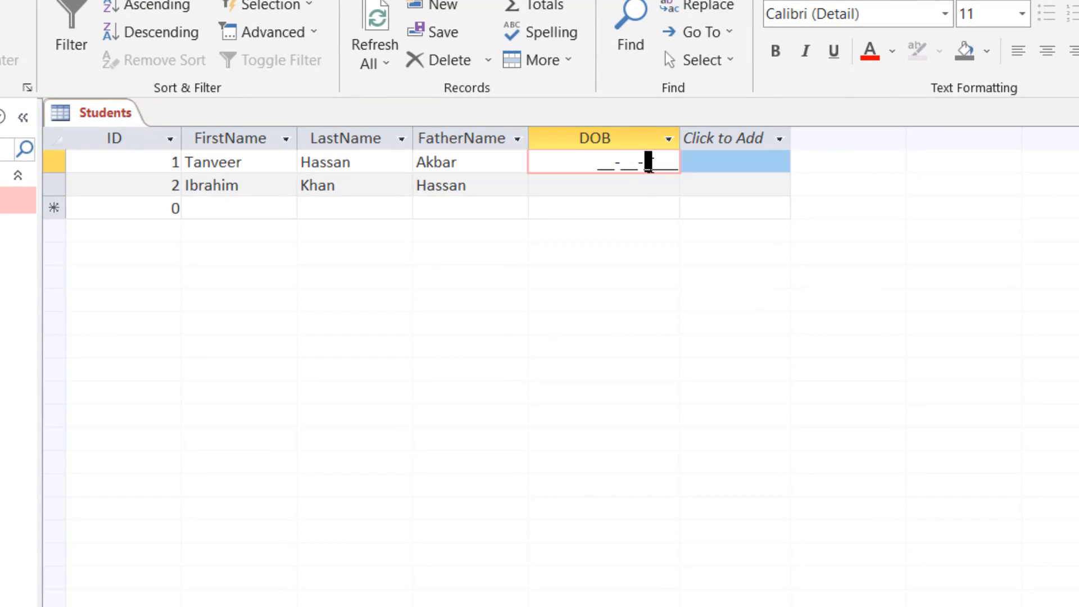
left_click(604, 167)
type("20-")
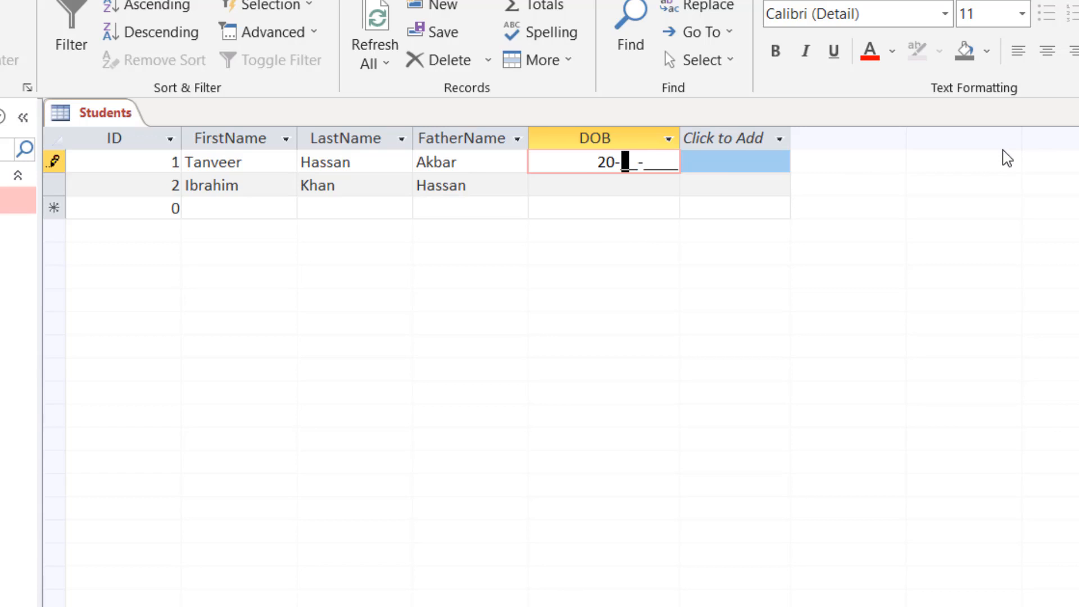
type("12-2015")
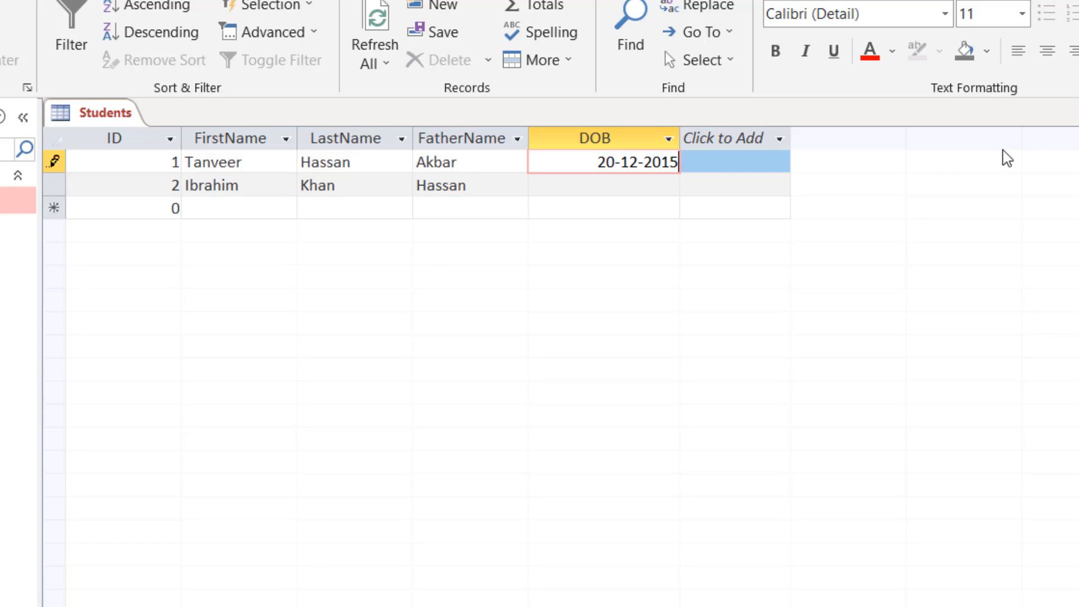
key("Tab")
key("Tab")
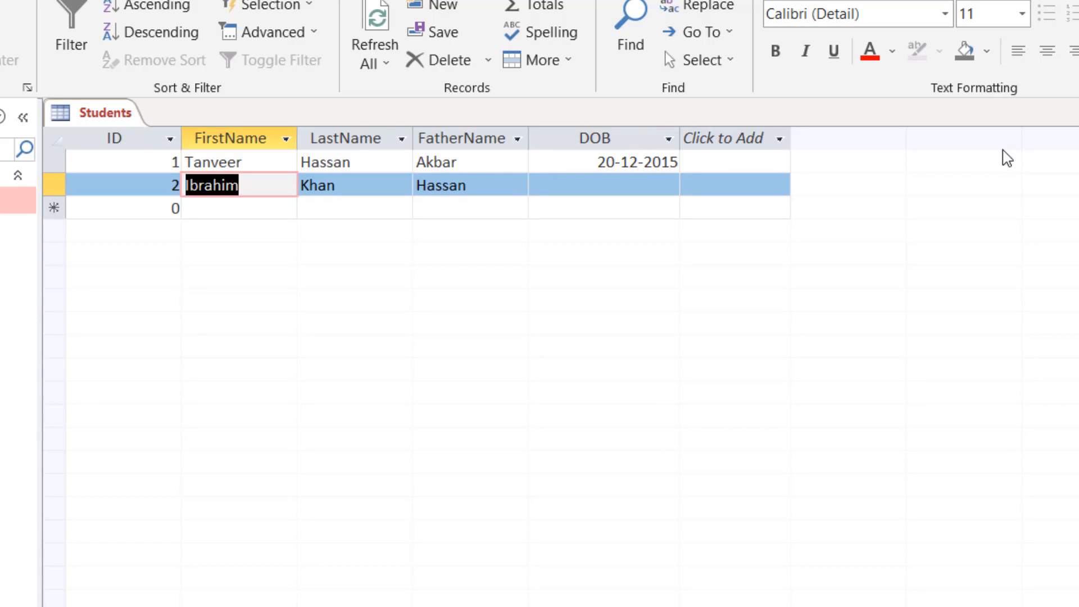
key("Tab")
key("Tab")
key("Tab")
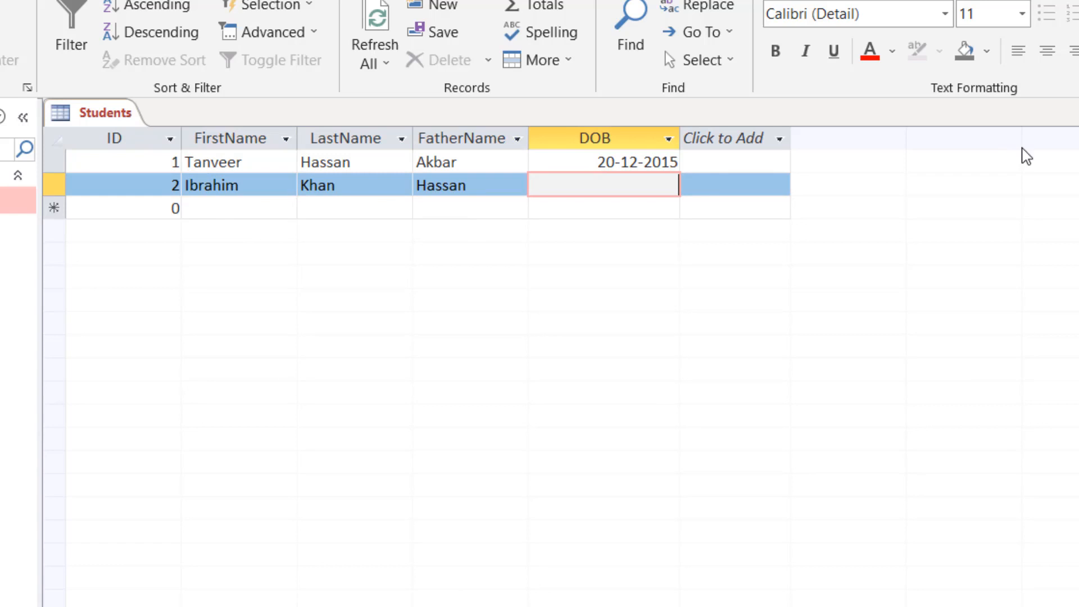
left_click(669, 185)
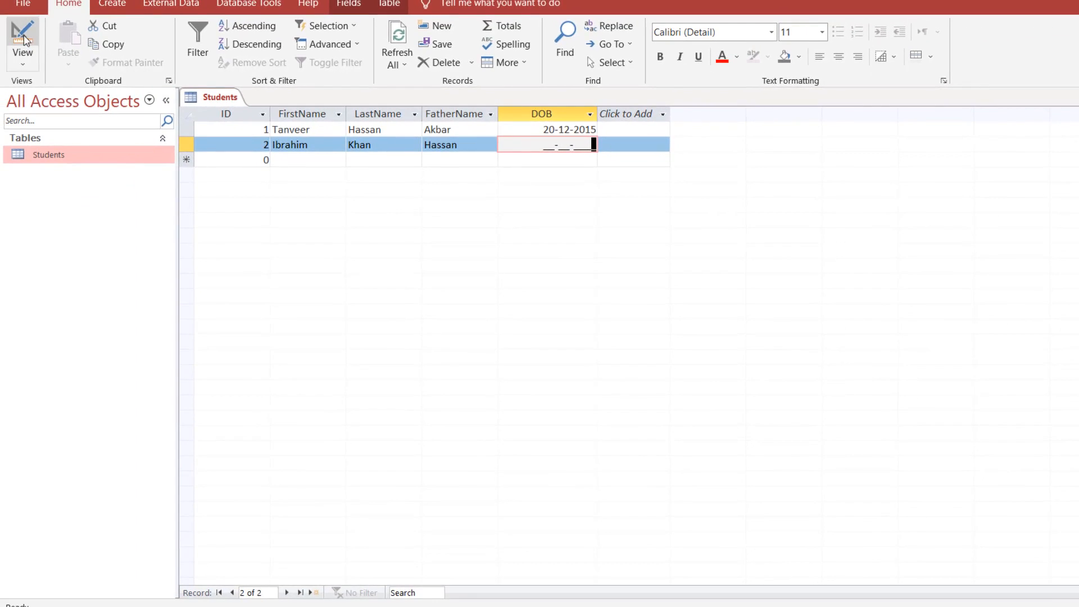
Return to Design view and check the DOB field's name and data type.
left_click(22, 35)
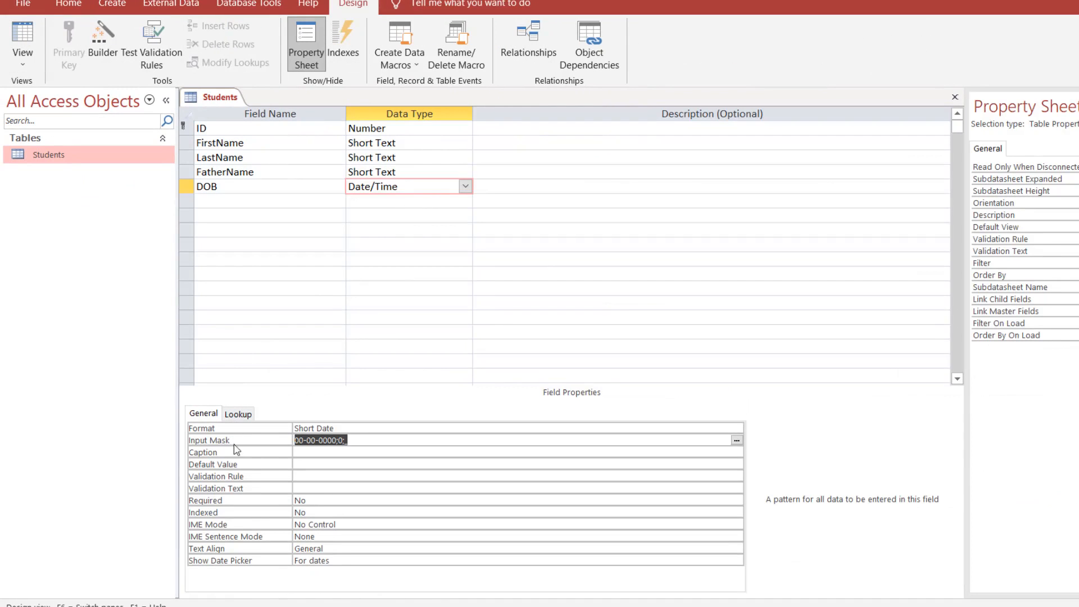
left_click(323, 452)
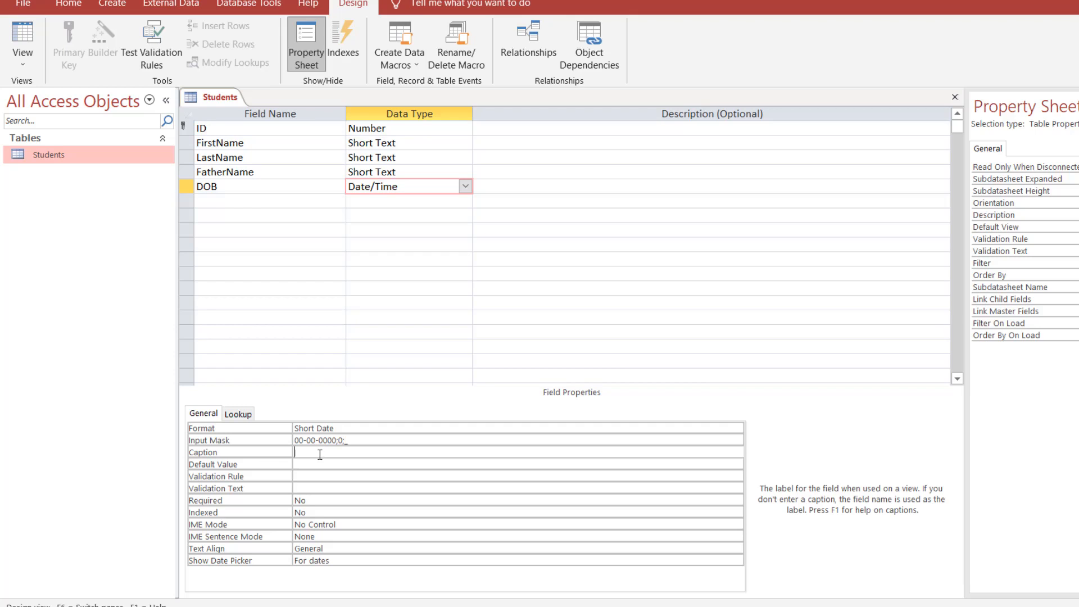
left_click(22, 35)
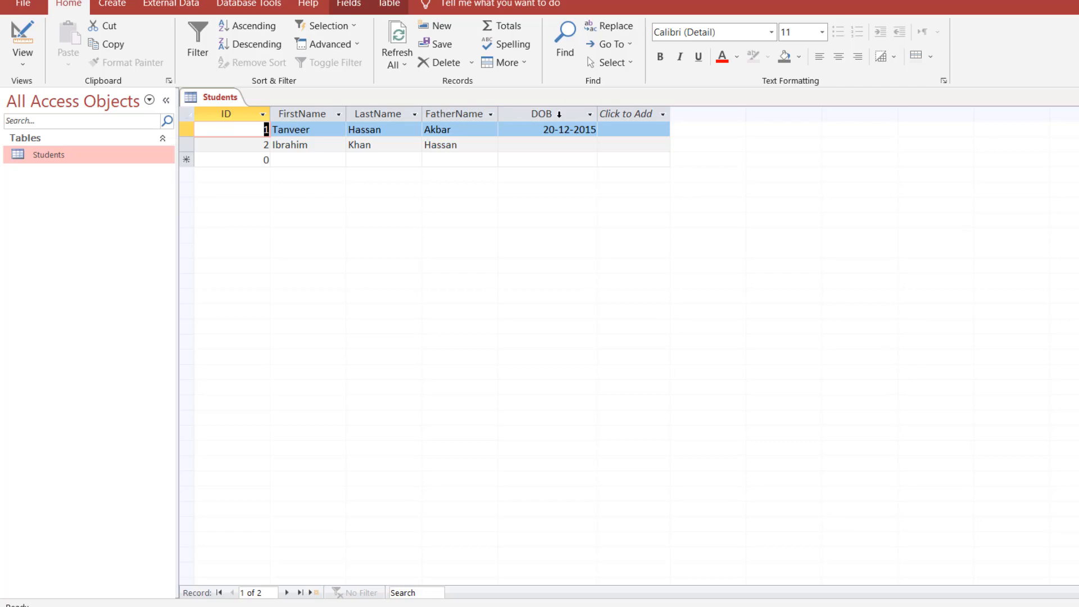
left_click(23, 33)
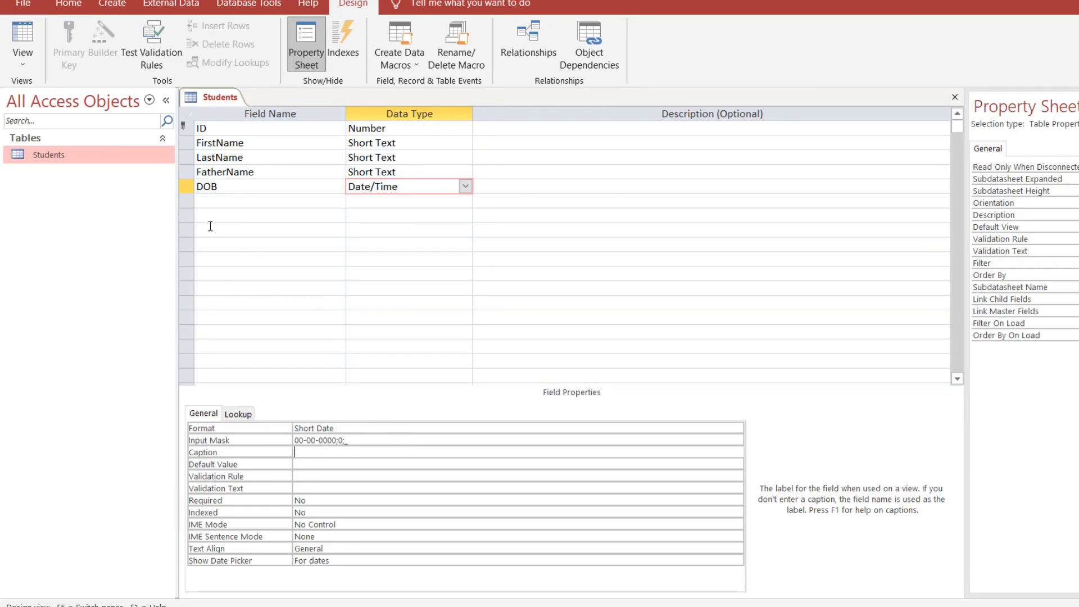
left_click(232, 187)
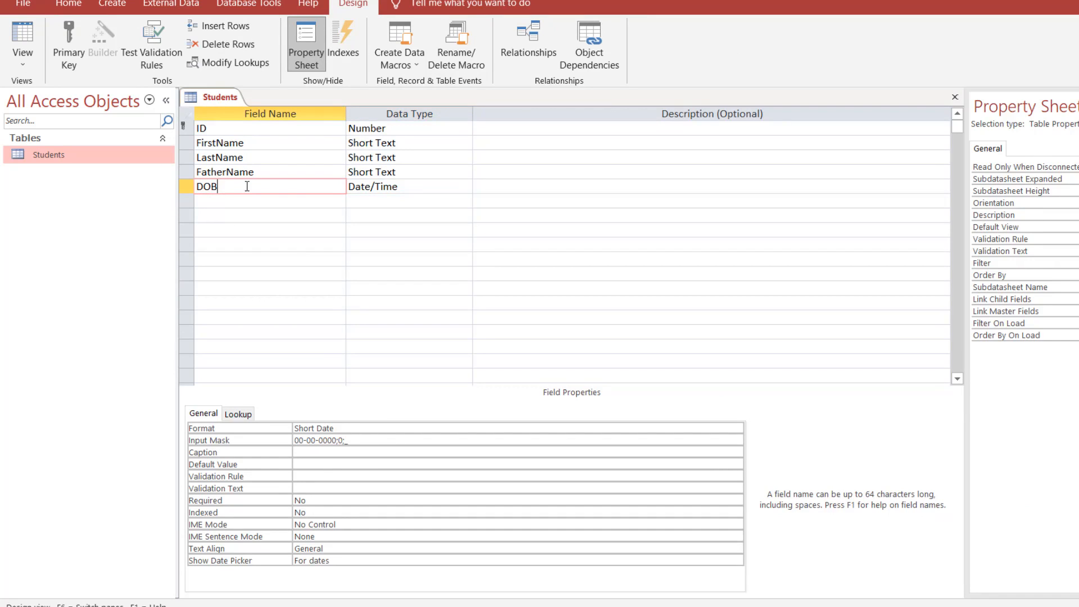
left_click(417, 186)
left_click(228, 186)
Give DOB the caption 'Date of Birth' and save to see it as the column heading.
left_click(329, 453)
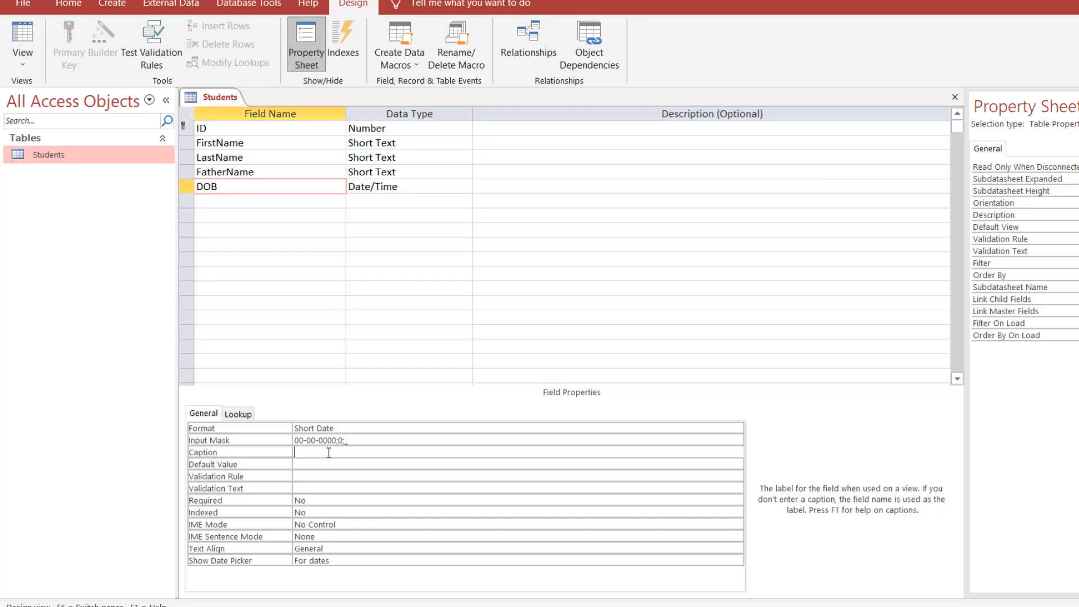
type("Date of Birth")
left_click(25, 39)
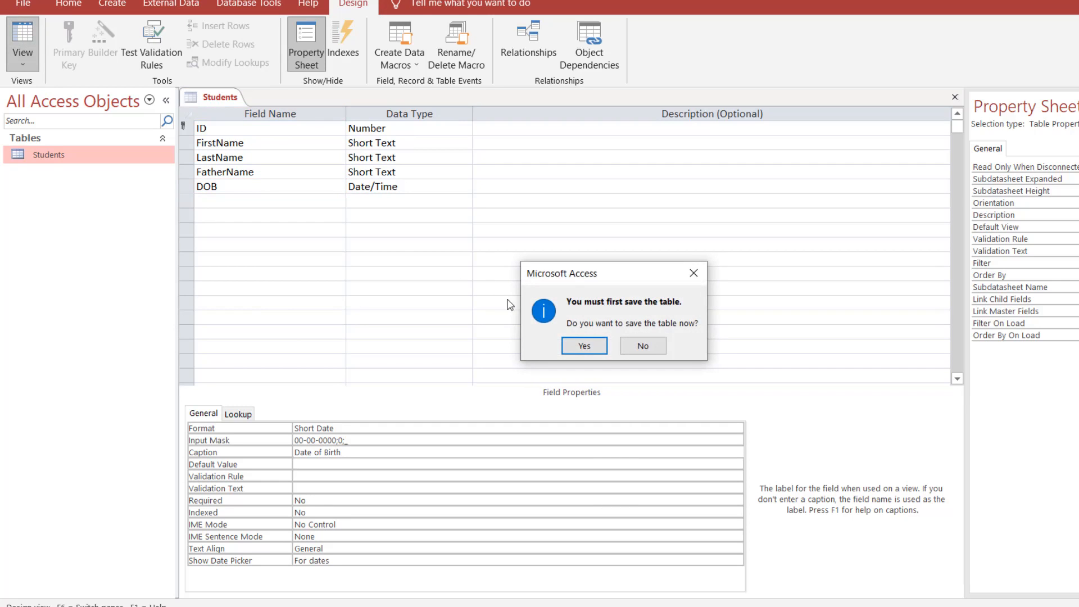
left_click(581, 344)
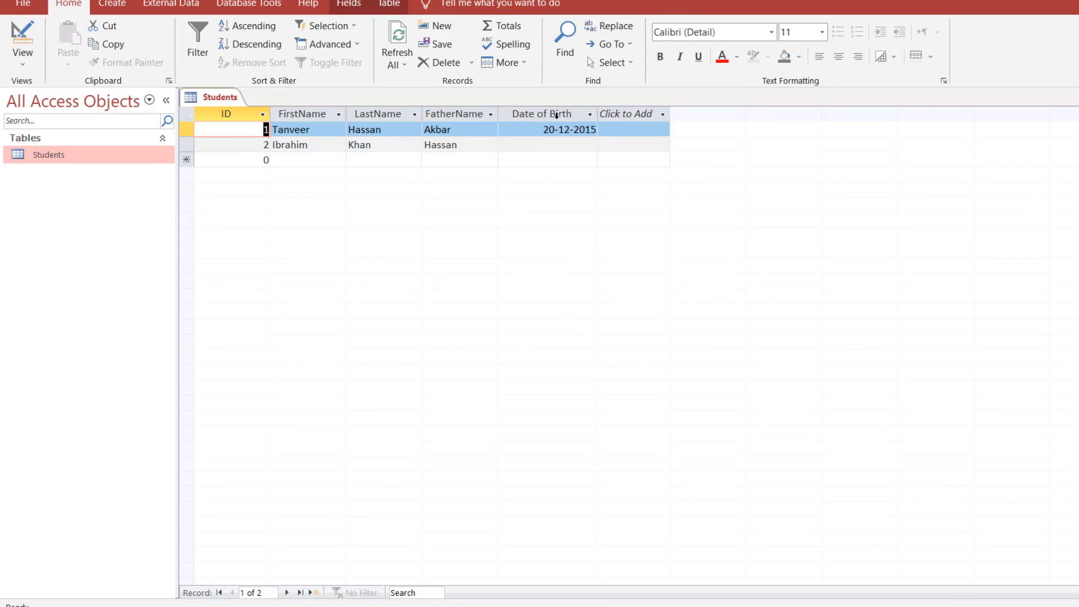
Set the FatherName field's caption to 'Father Name' and save the table to see the new column heading.
left_click(19, 34)
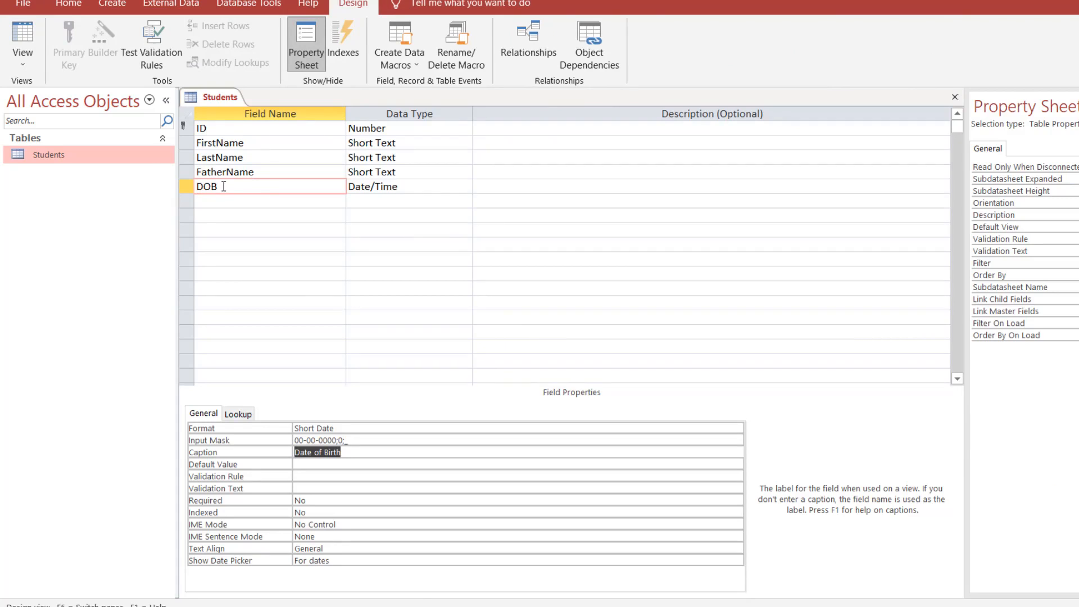
left_click(23, 32)
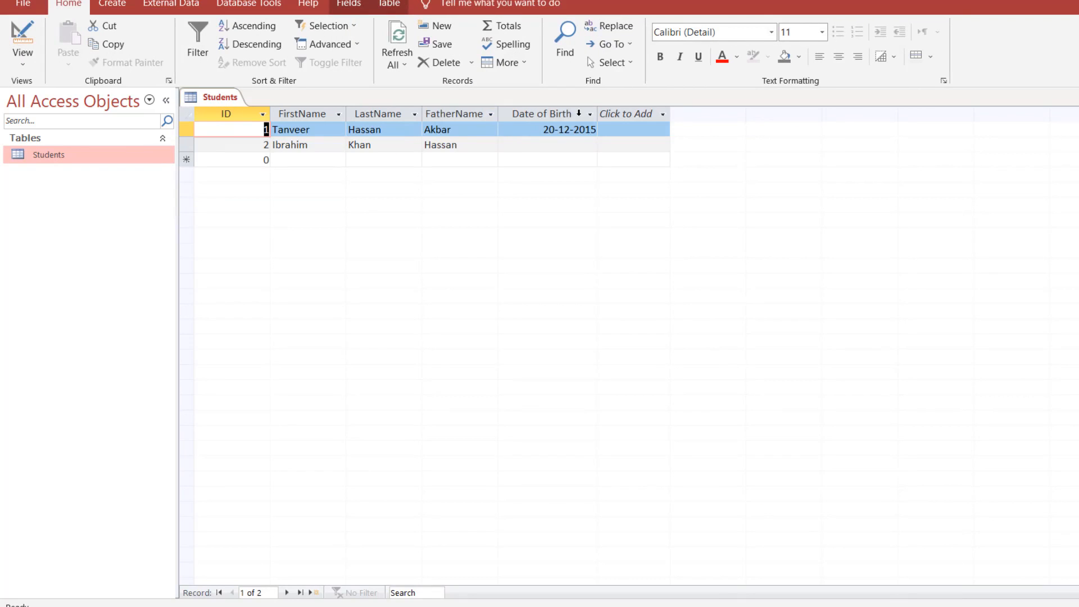
left_click(24, 45)
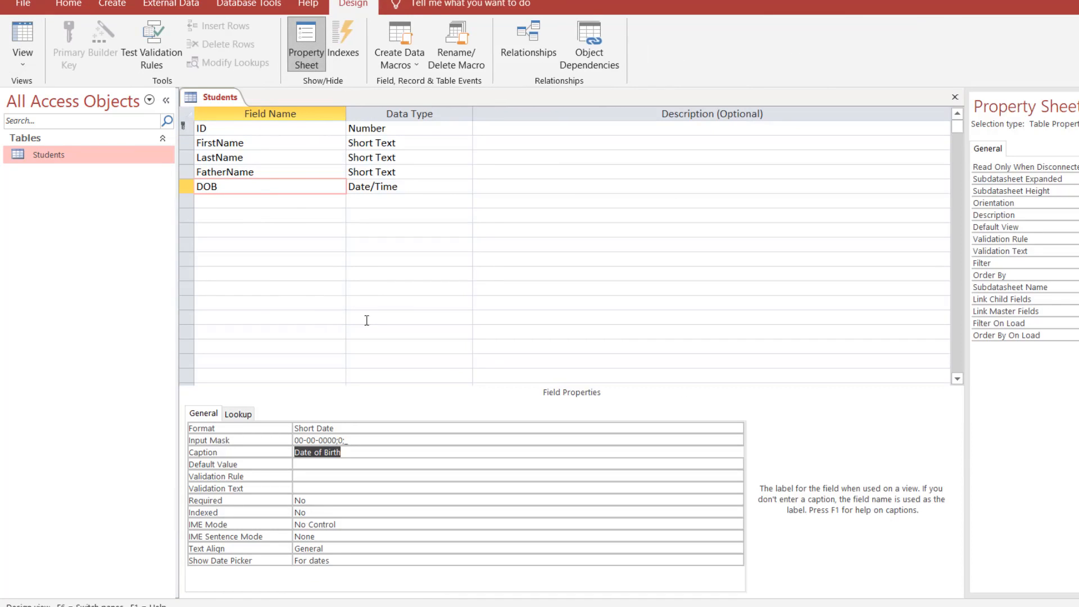
left_click(249, 172)
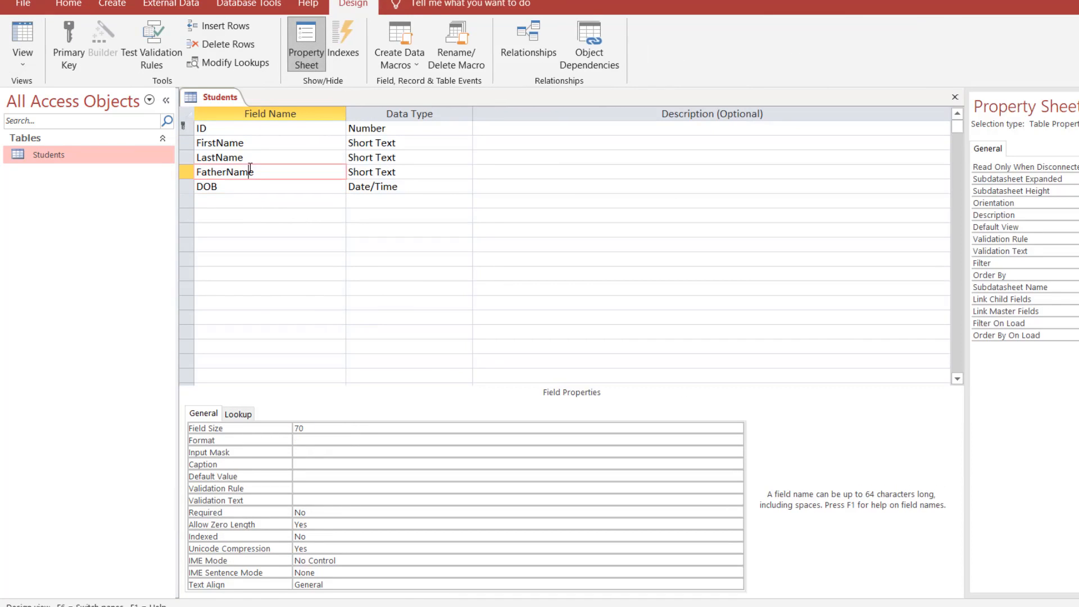
left_click(316, 464)
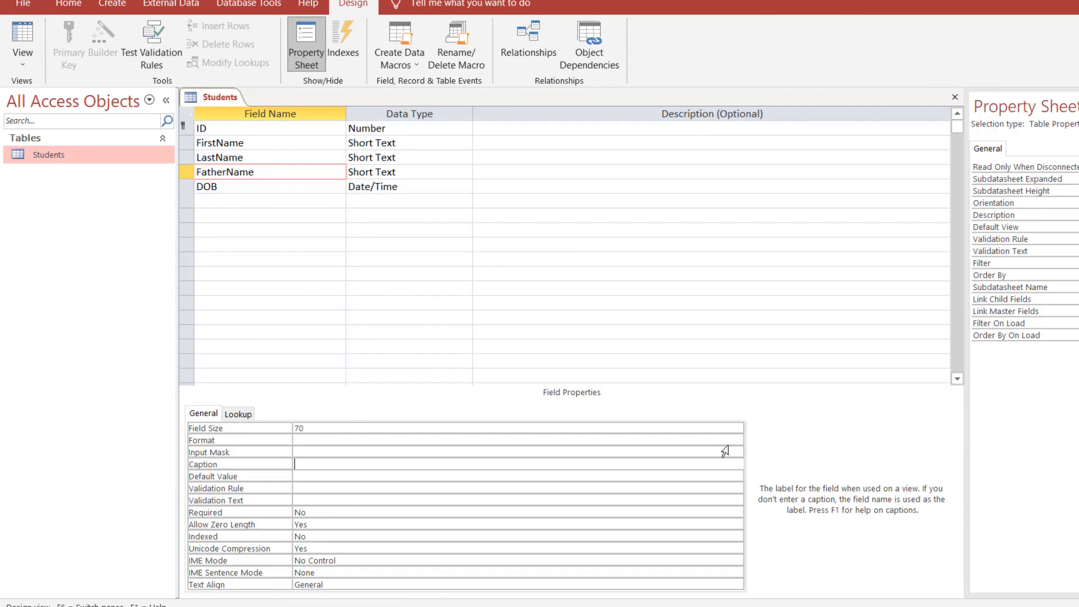
type("Father Name")
left_click(23, 35)
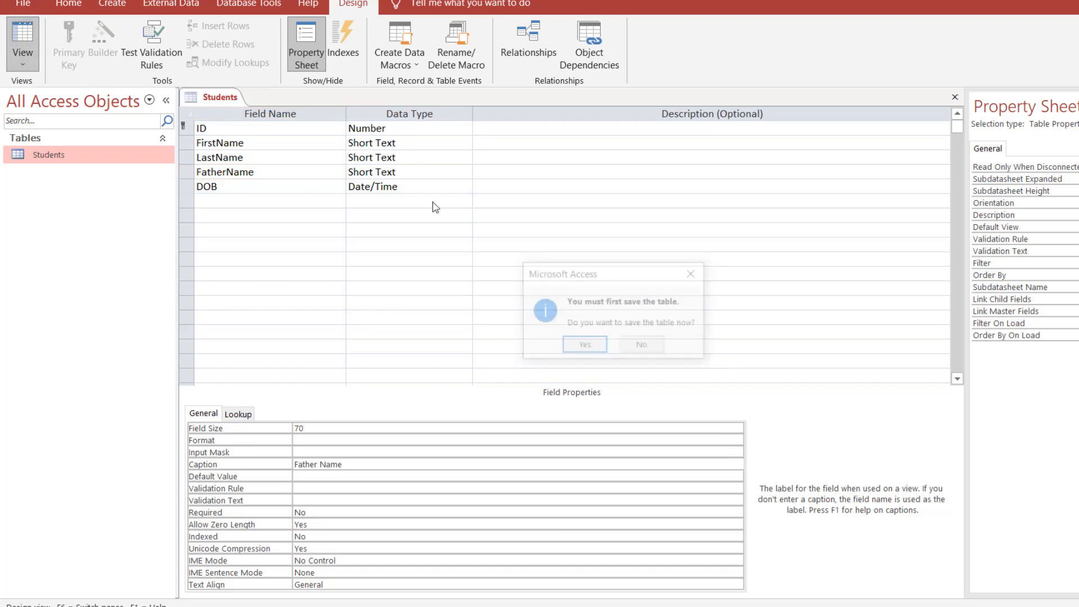
left_click(587, 345)
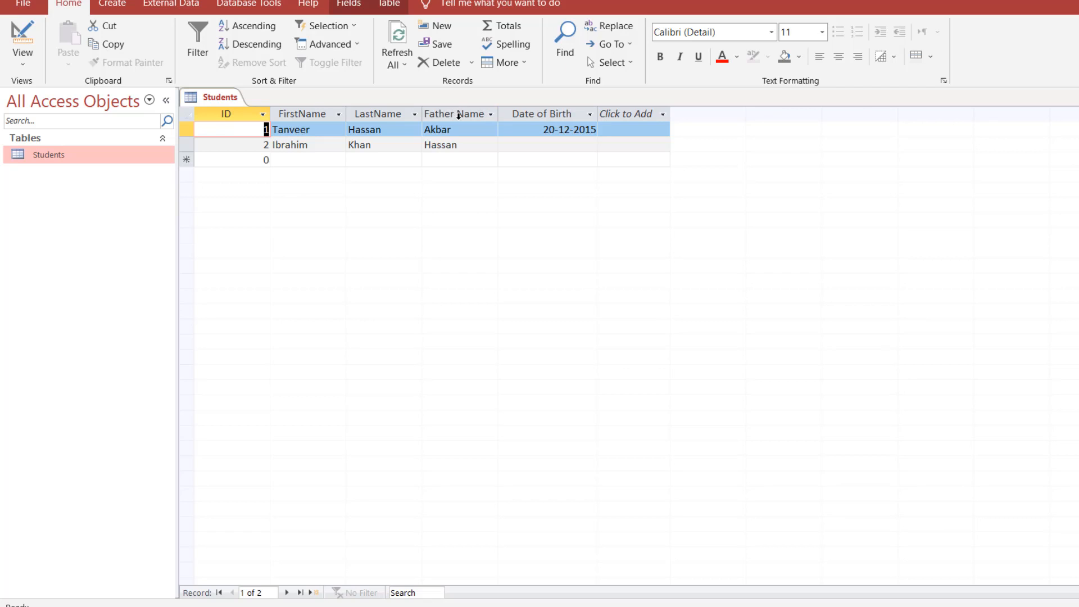
Compare the DOB field's properties with its Date of Birth datasheet column, ending on the DOB row in Design view.
left_click(23, 35)
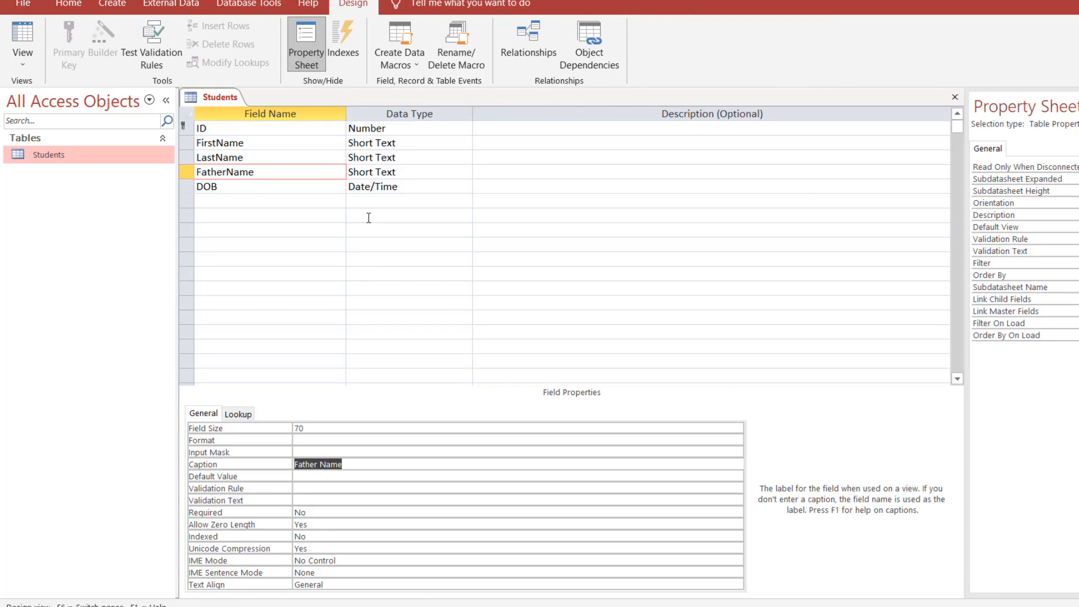
left_click(241, 186)
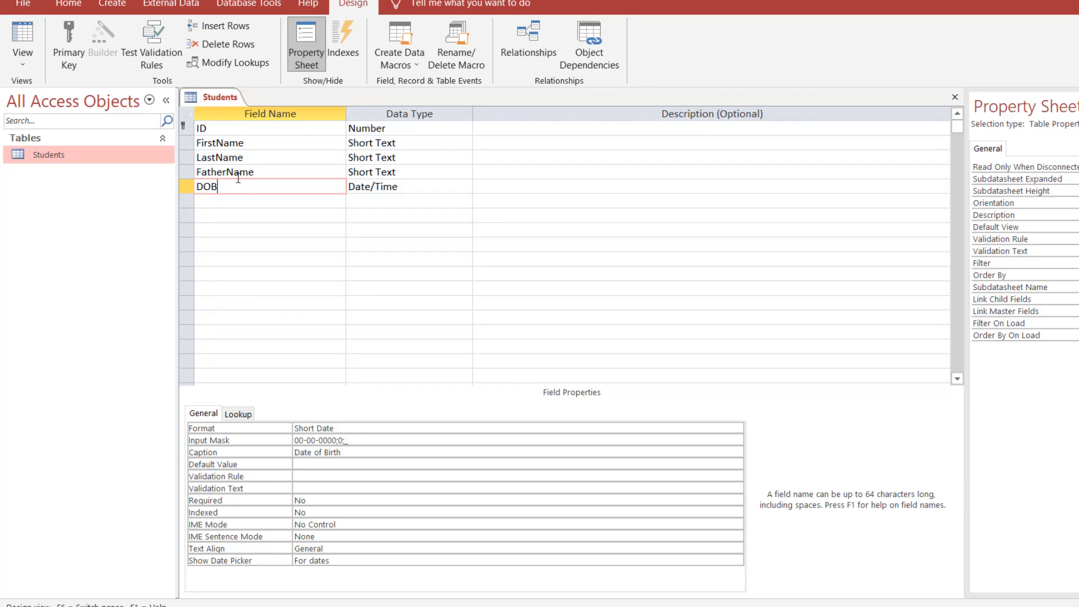
left_click(22, 37)
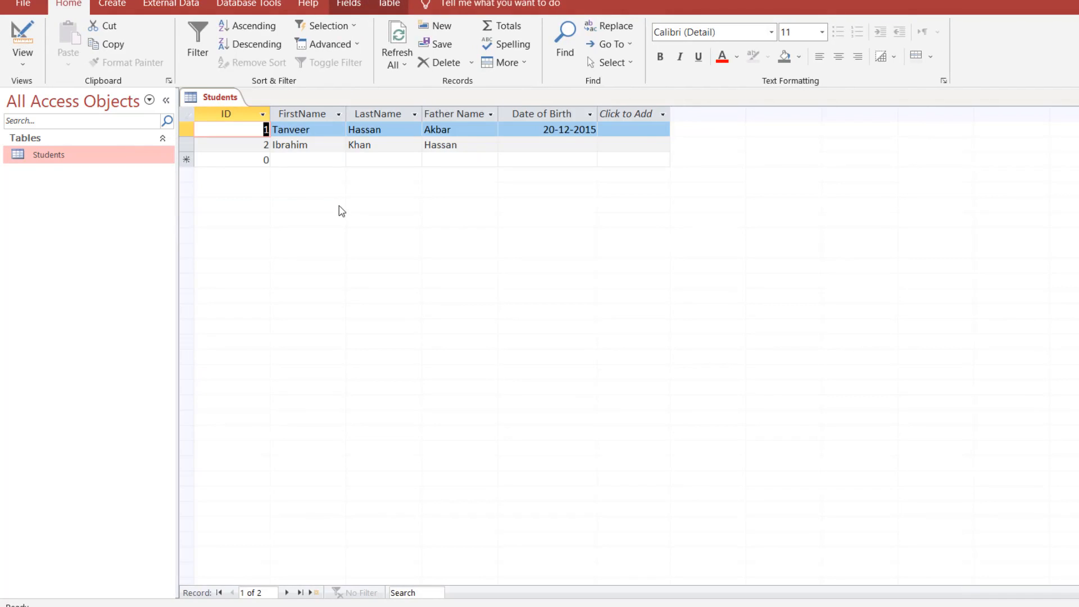
left_click(22, 37)
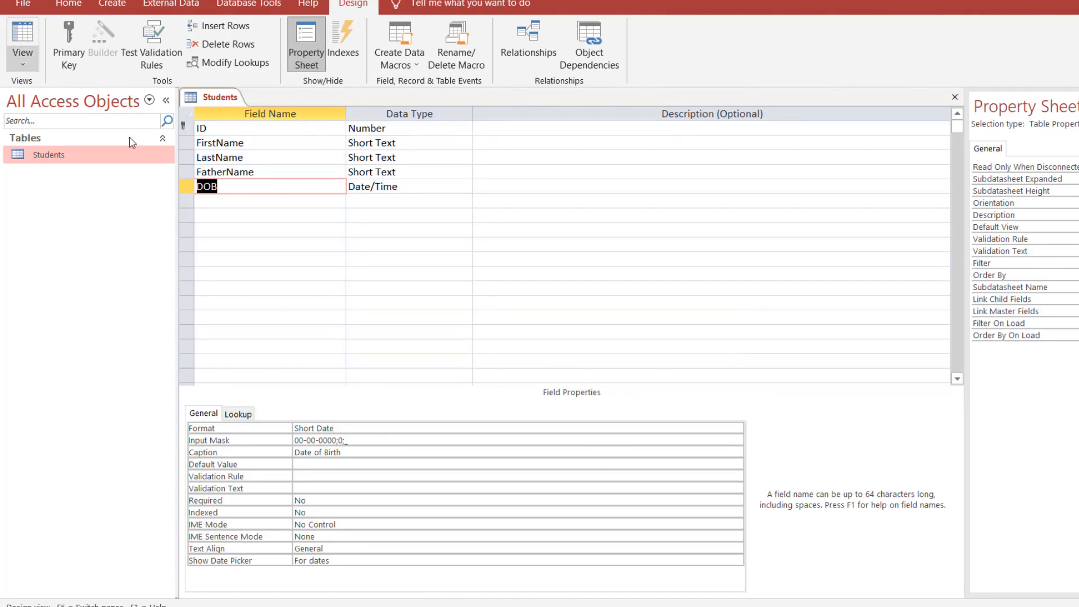
left_click(31, 45)
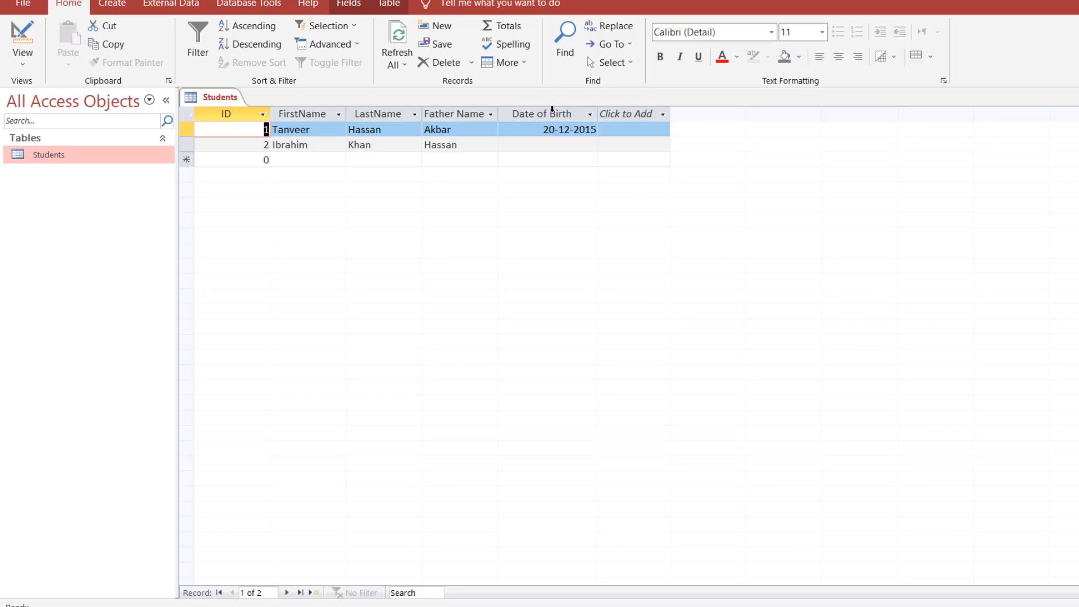
left_click(23, 40)
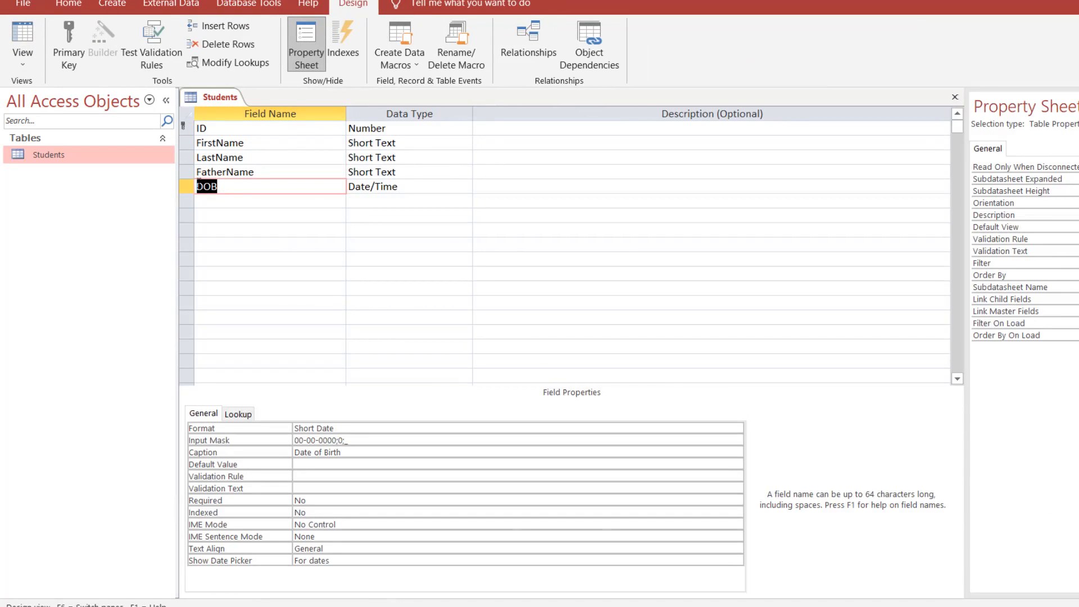
left_click(226, 188)
Check DOB's Caption and Default Value settings against the datasheet, then select the empty row below DOB.
left_click(23, 33)
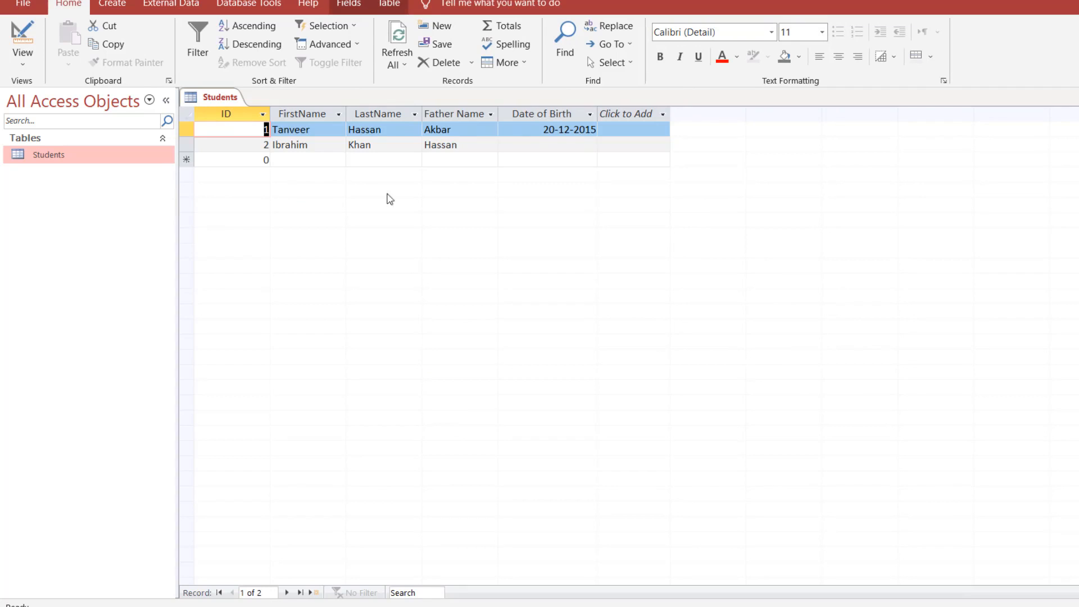
left_click(17, 42)
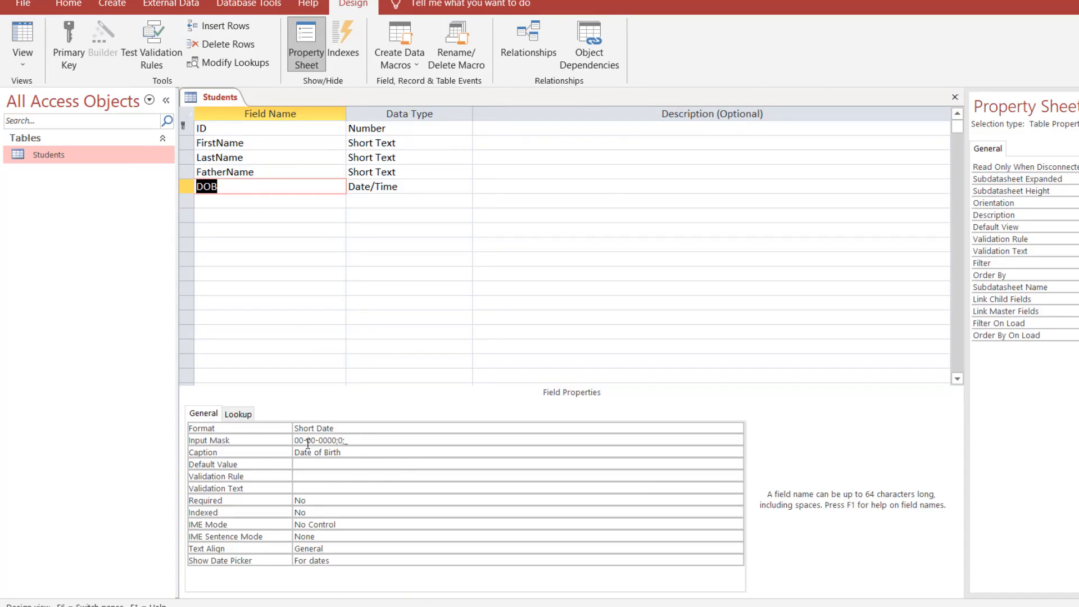
left_click(380, 453)
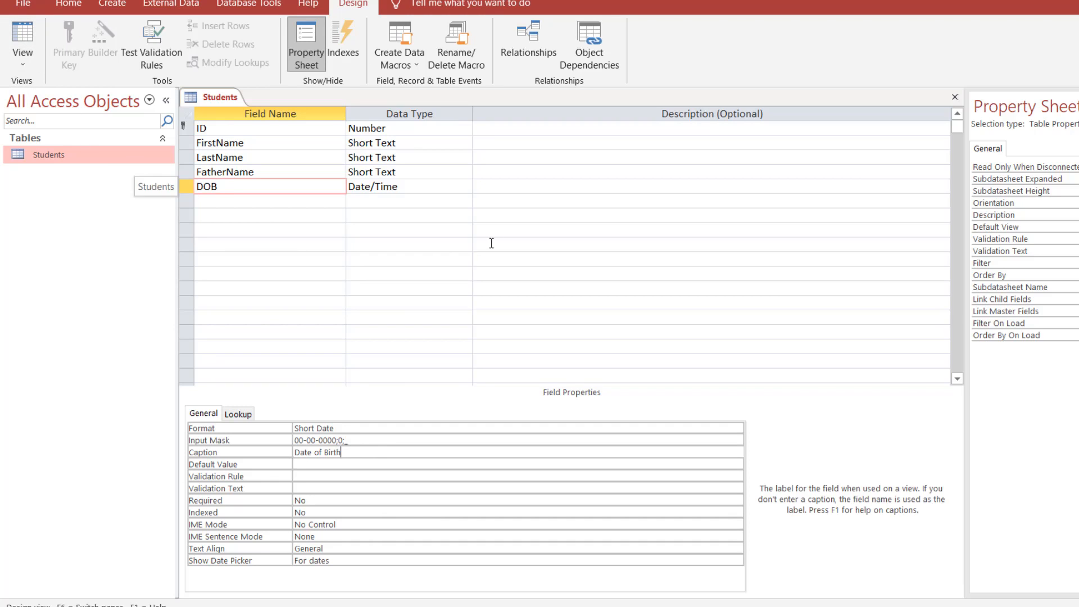
left_click(22, 36)
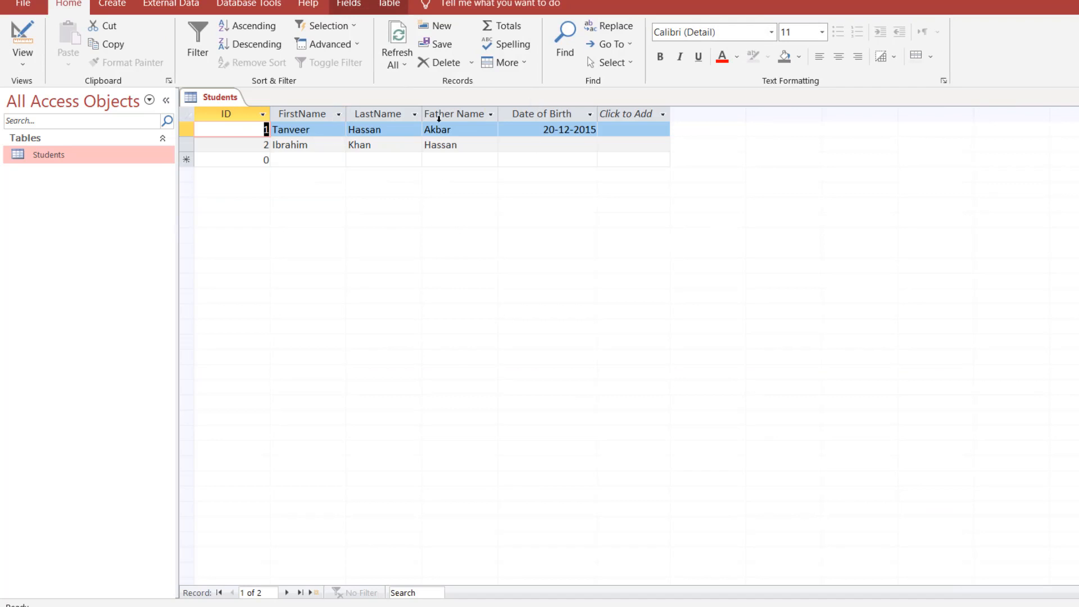
left_click(17, 37)
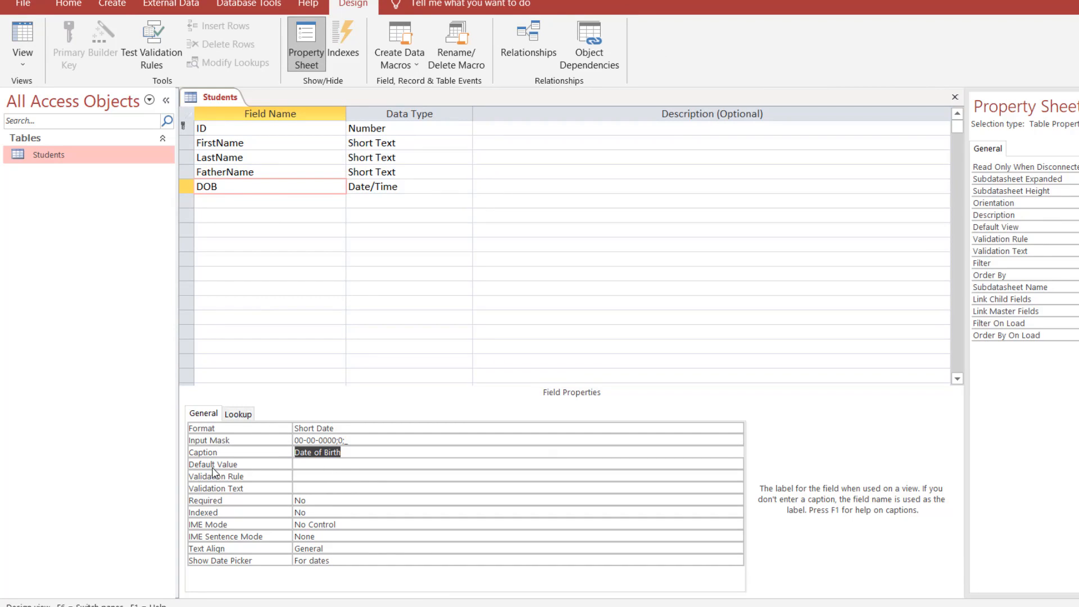
left_click(344, 464)
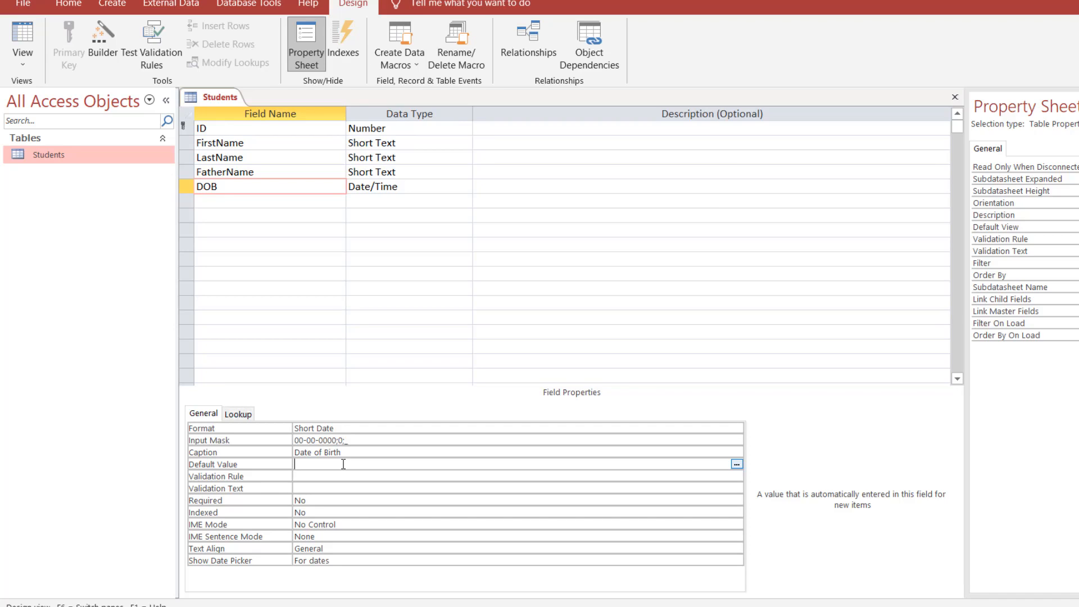
left_click(270, 201)
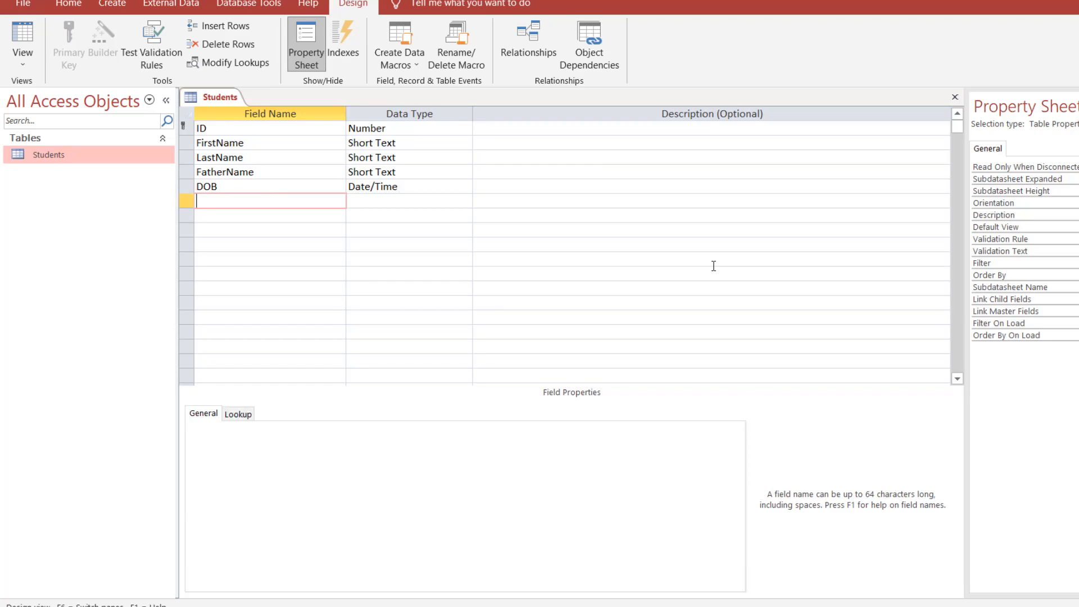
Add a new field named DOA with the Date/Time data type.
type("DOA")
left_click(424, 203)
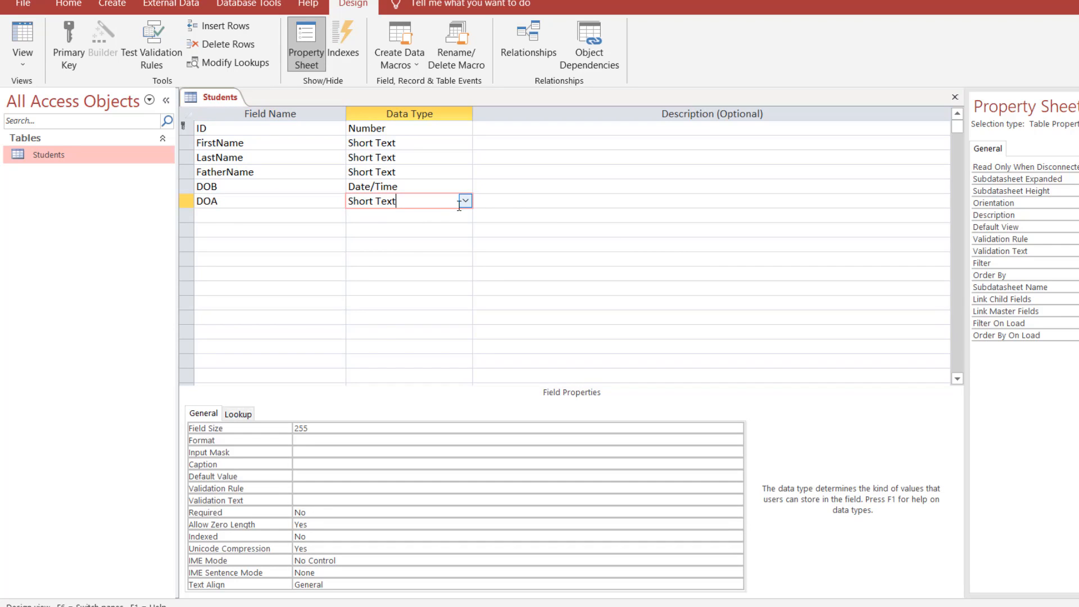
left_click(466, 201)
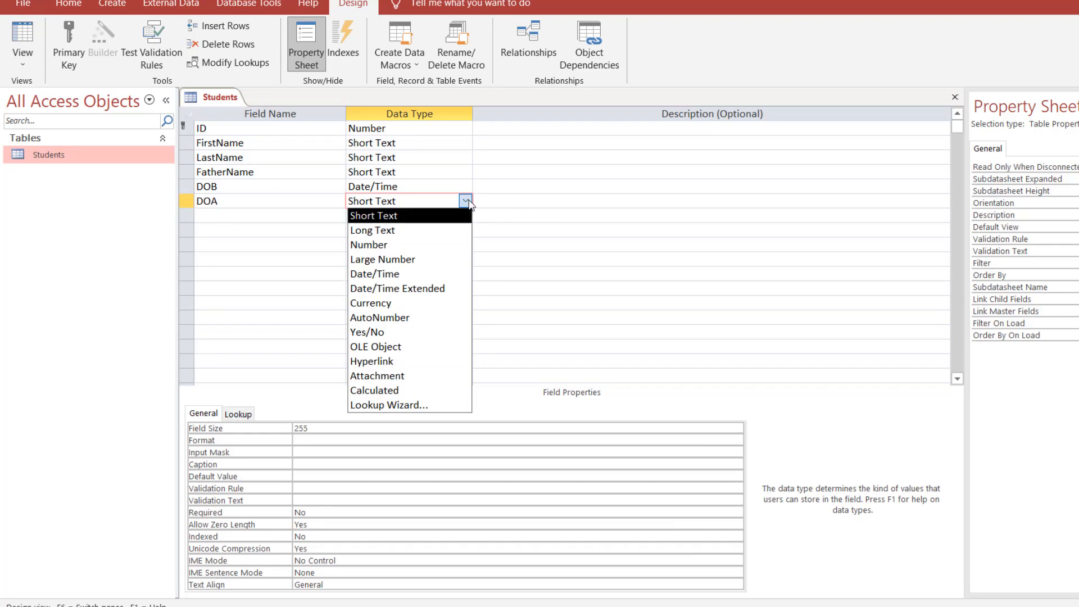
left_click(419, 274)
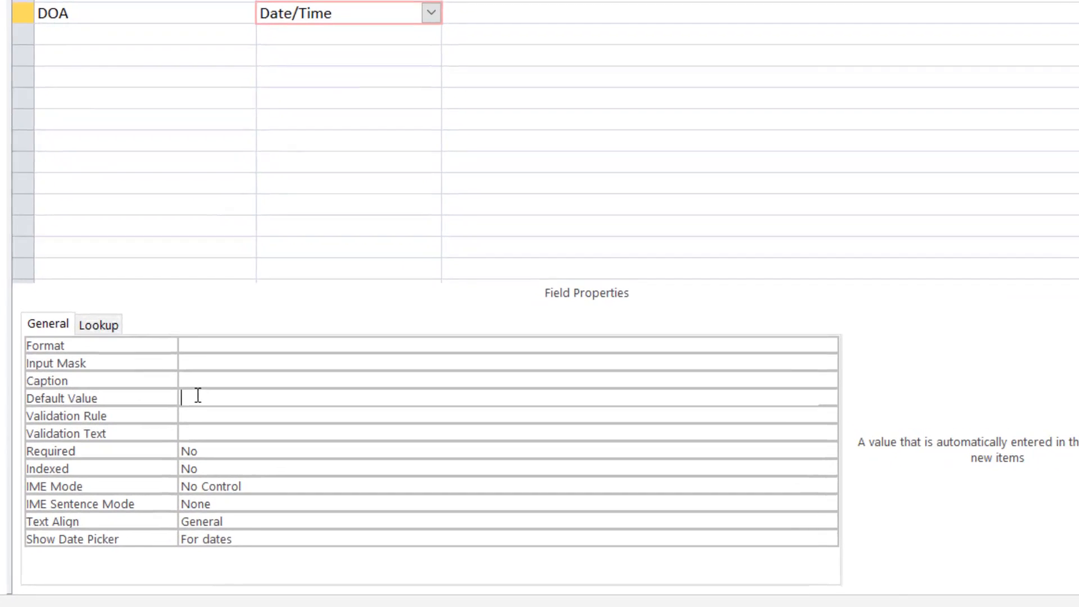
Set DOA's Default Value to Date().
left_click(277, 446)
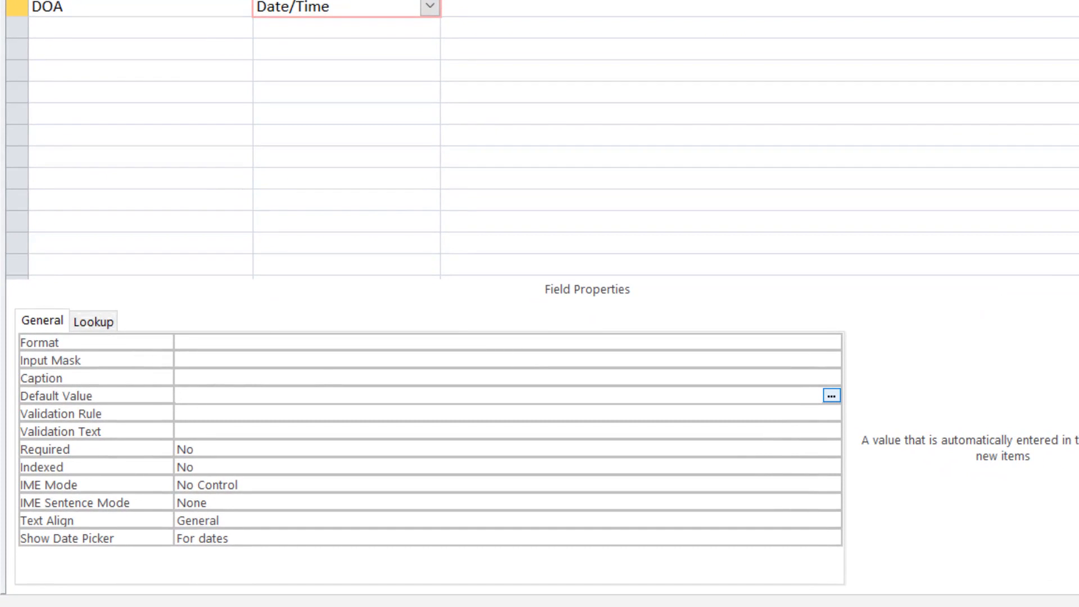
type("Date()")
left_click(231, 414)
left_click(227, 397)
double_click(219, 397)
left_click(208, 396)
left_click_drag(212, 396, 171, 396)
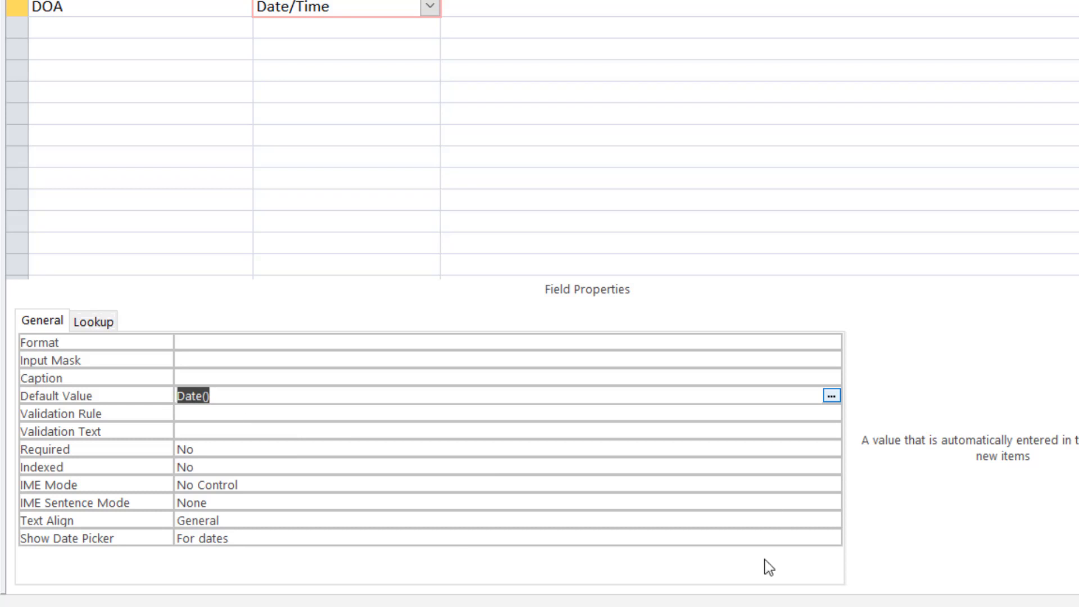
left_click(248, 396)
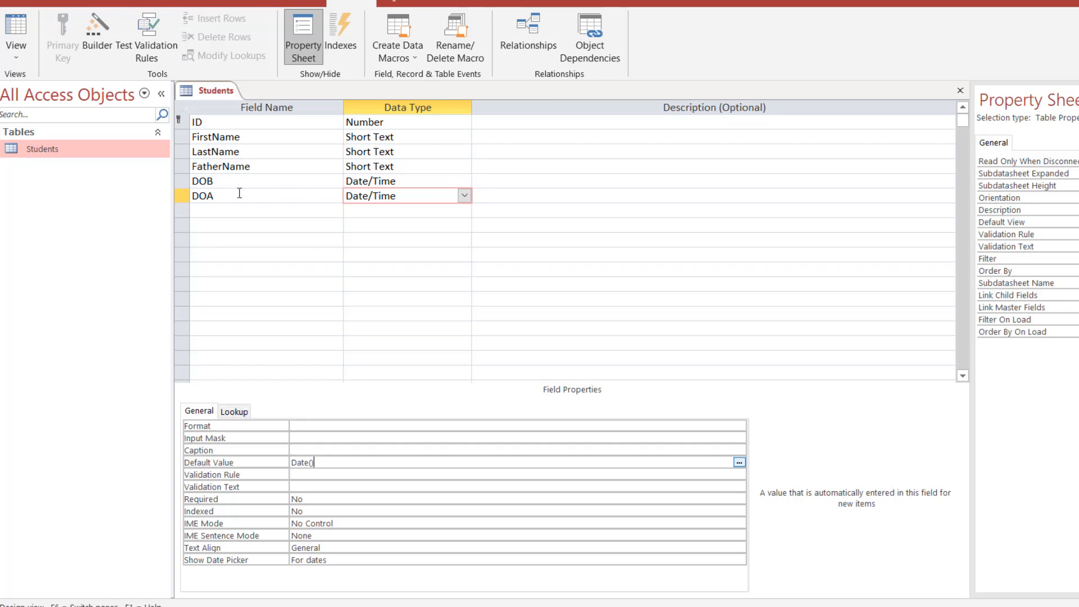
Save the table and inspect the new row's default DOA date of 19-08-2021 in Datasheet view.
left_click(15, 31)
left_click(584, 343)
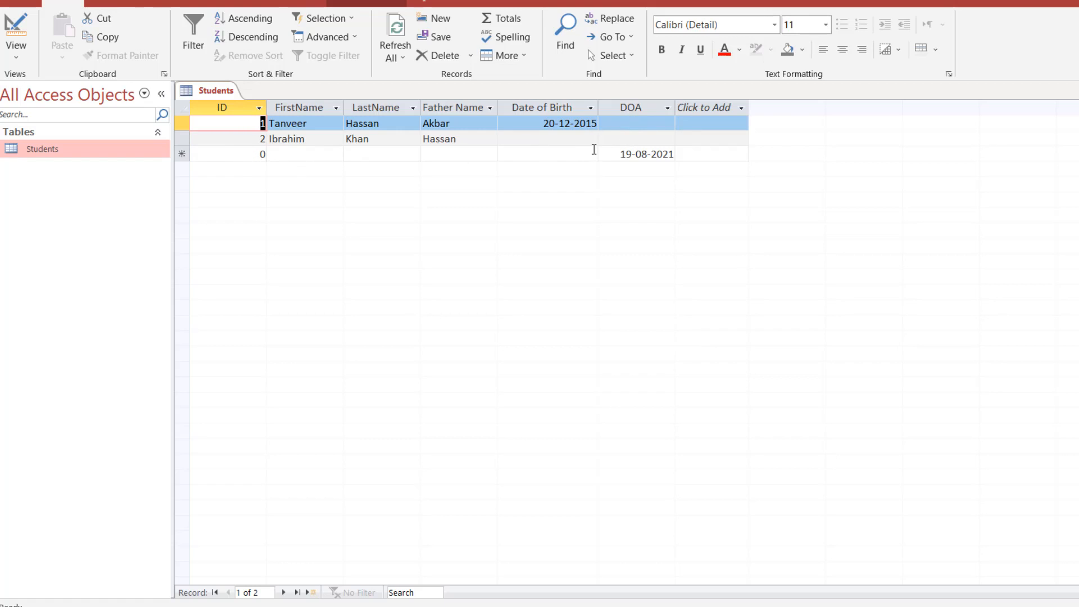
left_click_drag(620, 154, 676, 154)
left_click(647, 155)
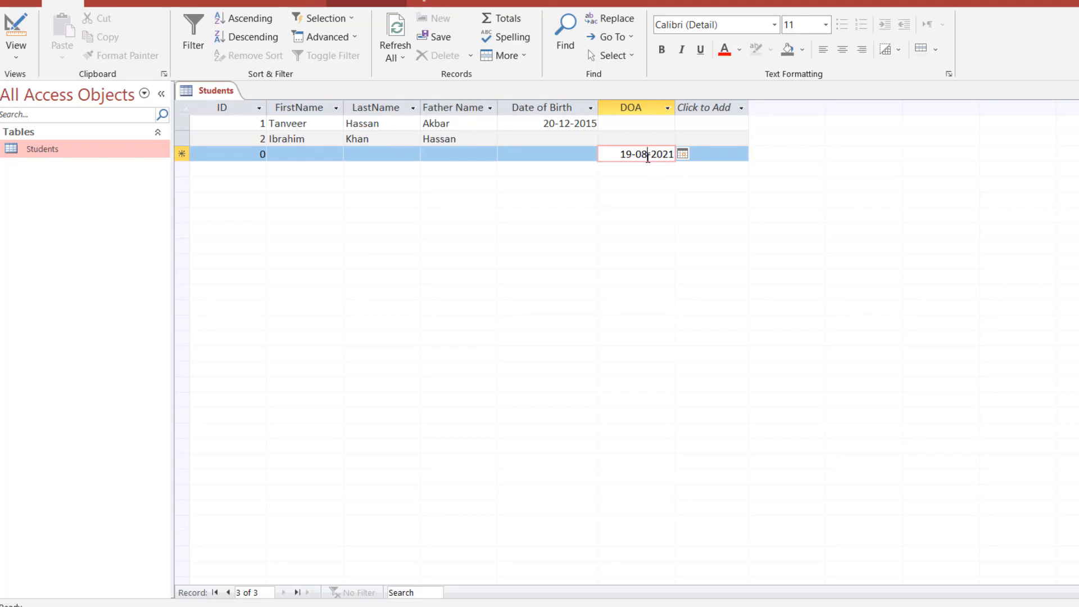
left_click_drag(620, 155, 682, 163)
left_click(682, 155)
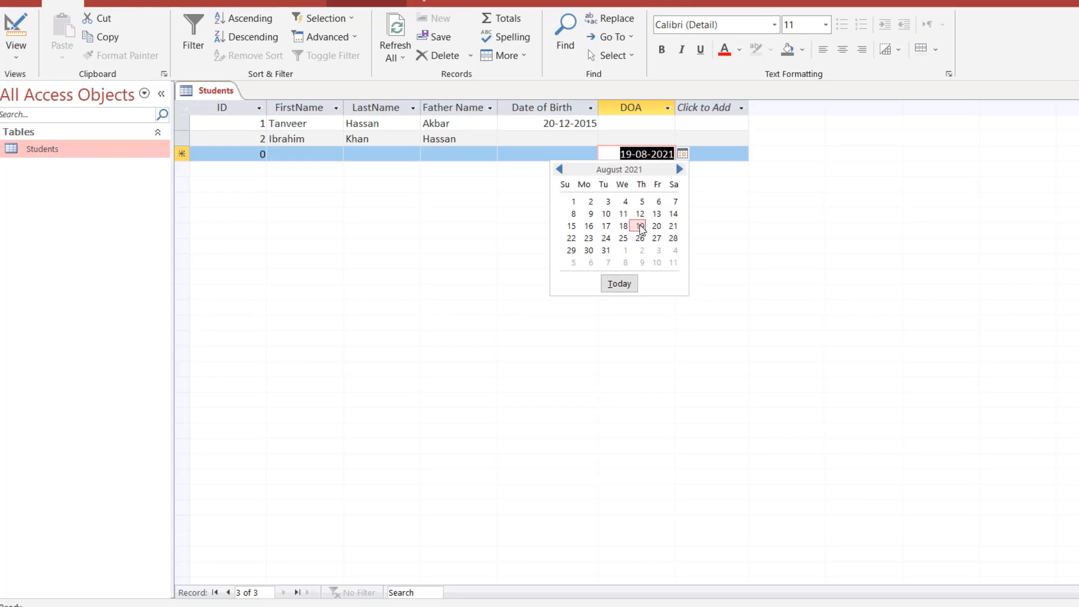
left_click(738, 152)
left_click(621, 154)
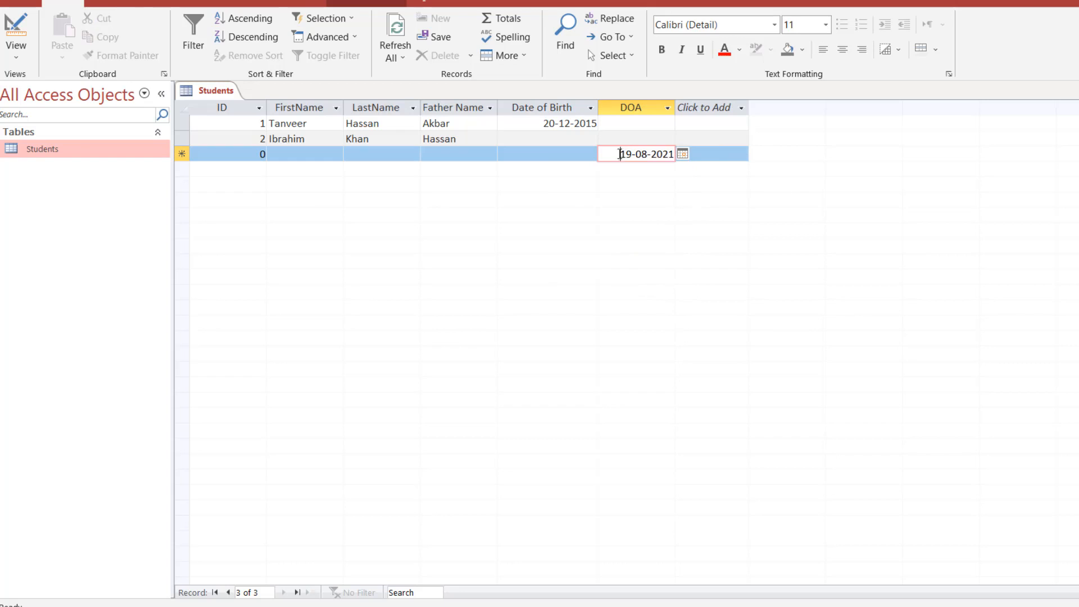
Pick 2 August 2021 from the calendar as the new record's DOA and return to Design view.
left_click(490, 154)
left_click(550, 152)
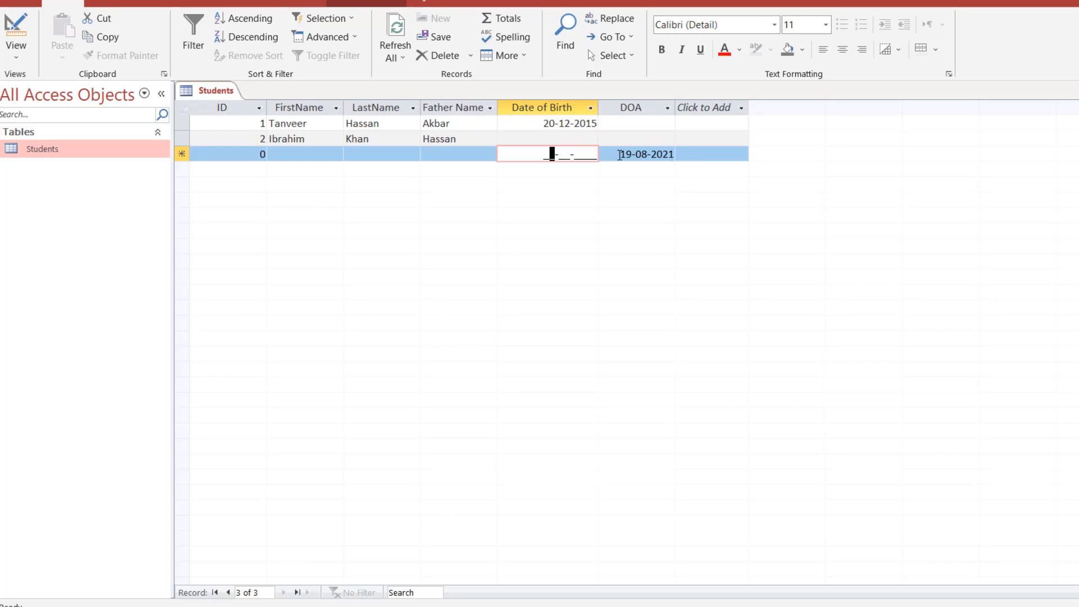
left_click(663, 155)
left_click(682, 154)
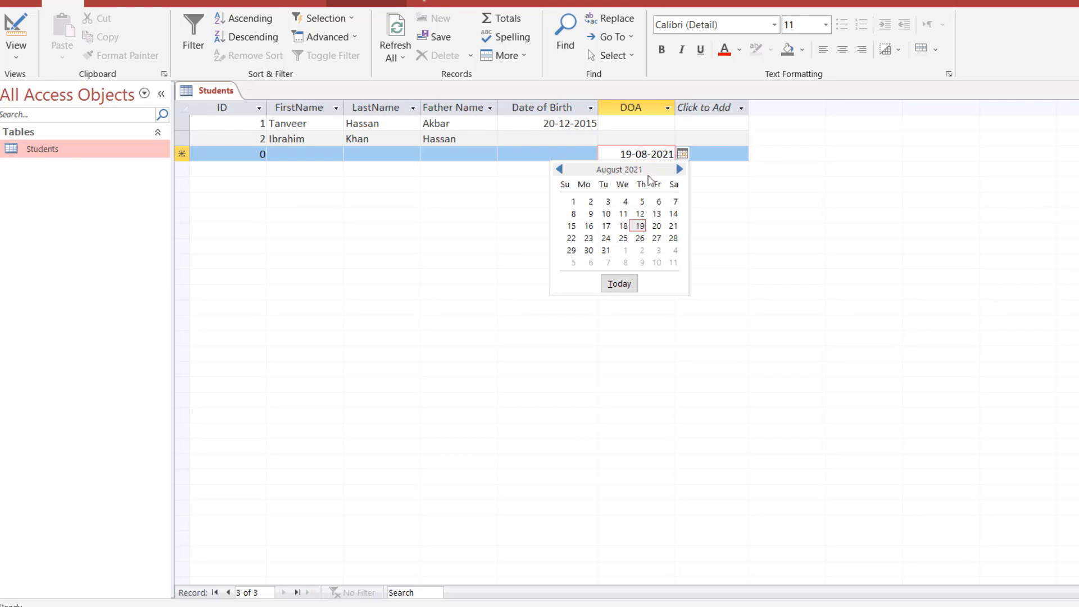
left_click(594, 201)
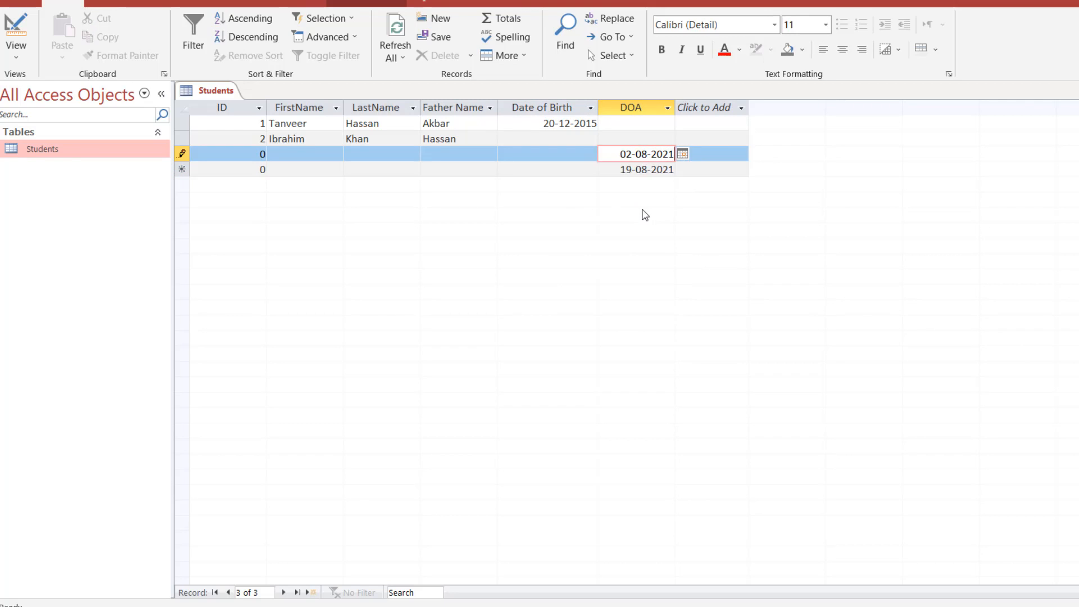
left_click(15, 30)
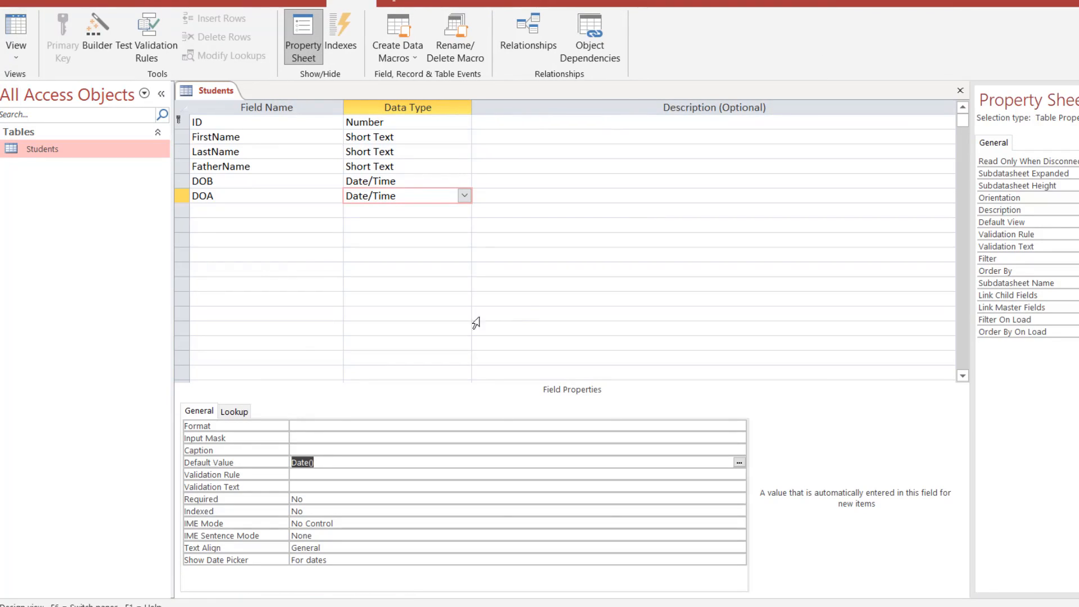
left_click(333, 499)
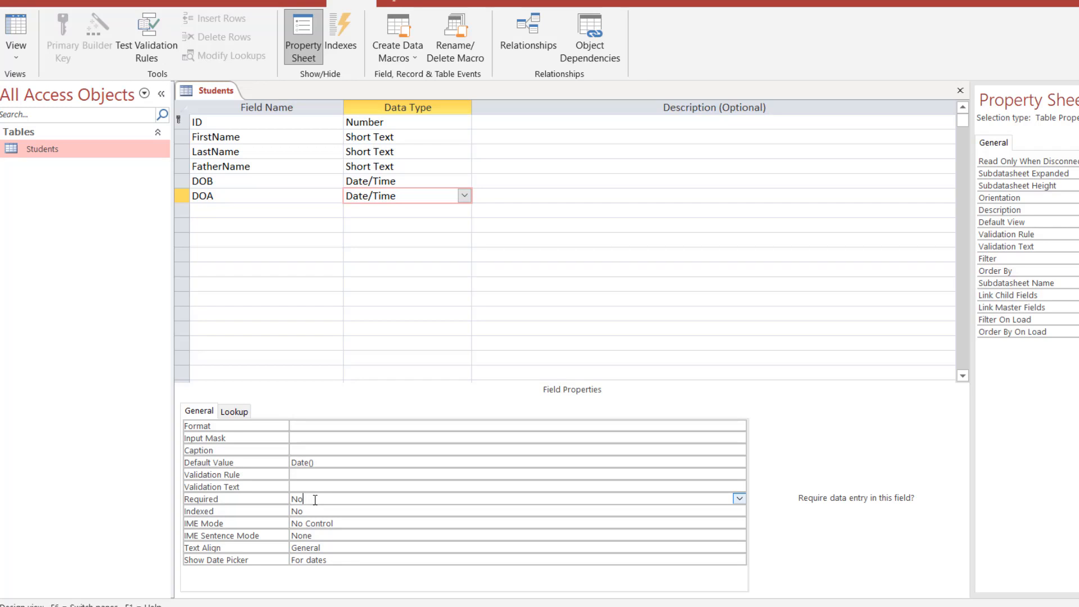
left_click(236, 181)
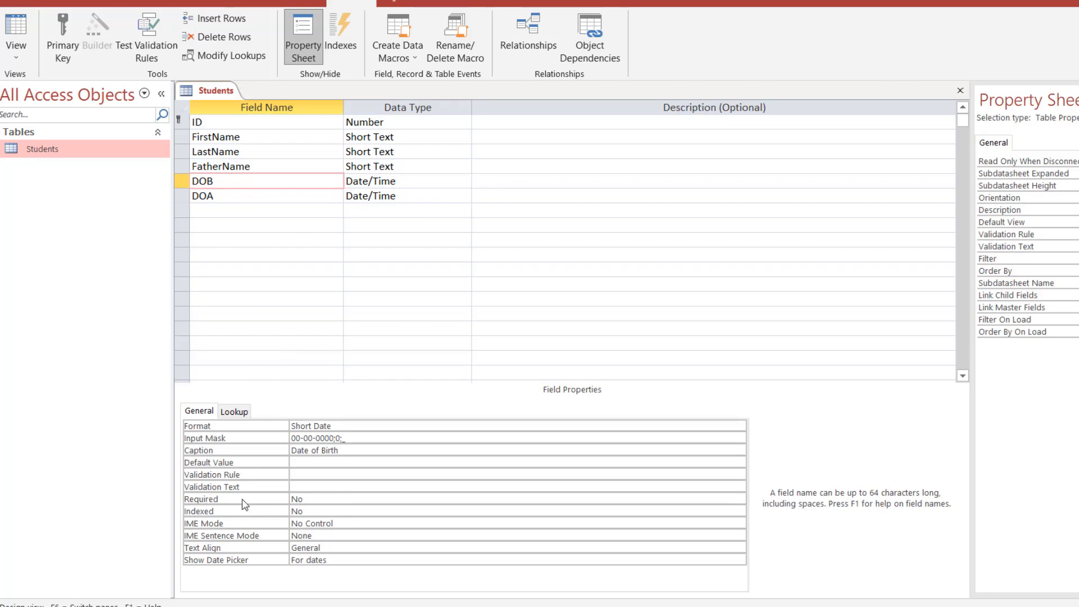
left_click(316, 498)
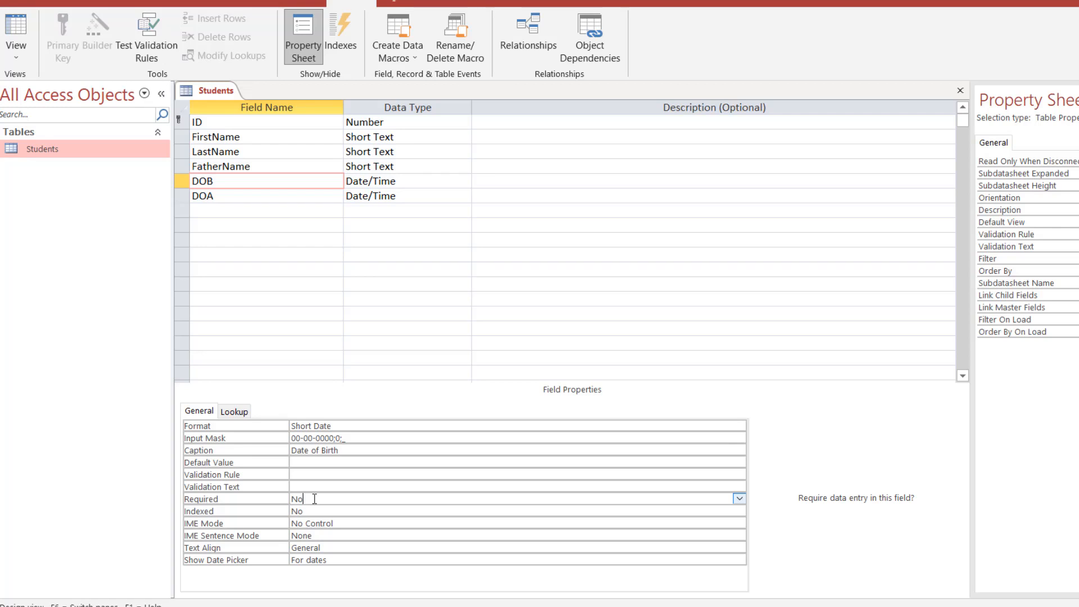
left_click(335, 510)
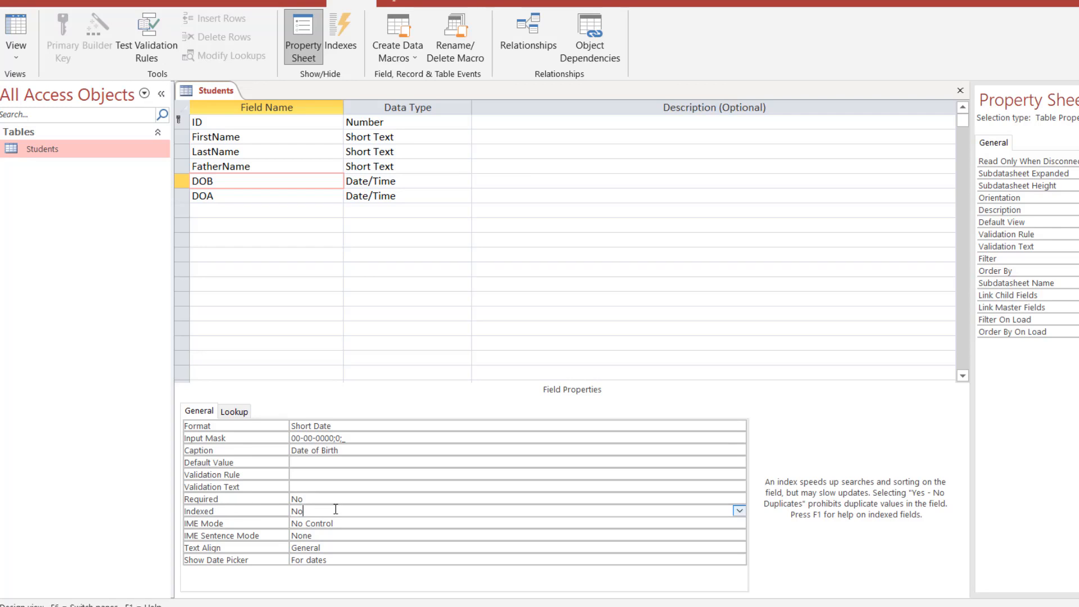
left_click(269, 120)
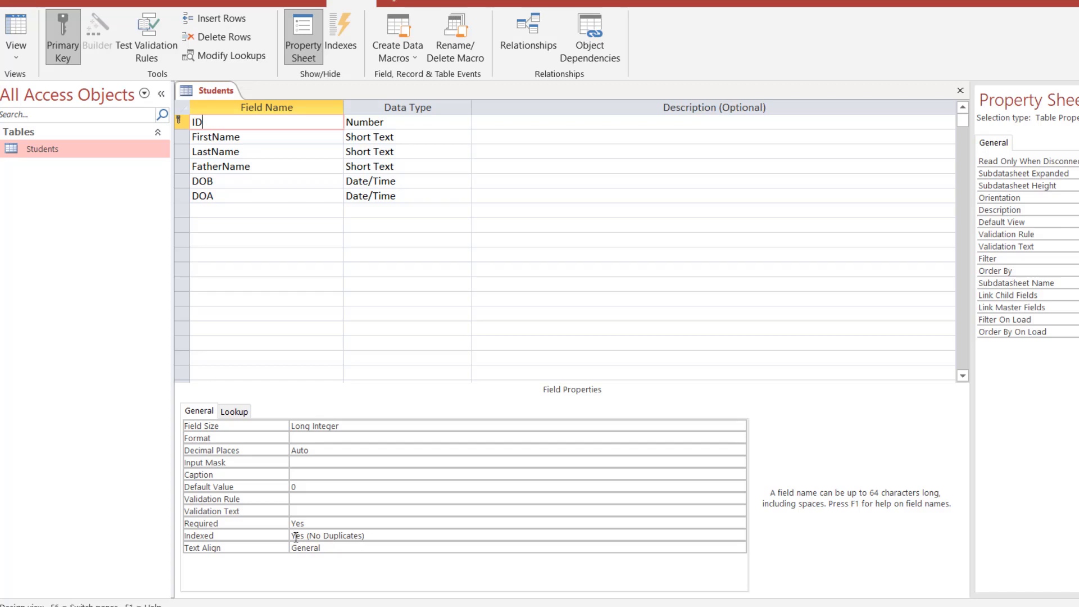
left_click(219, 195)
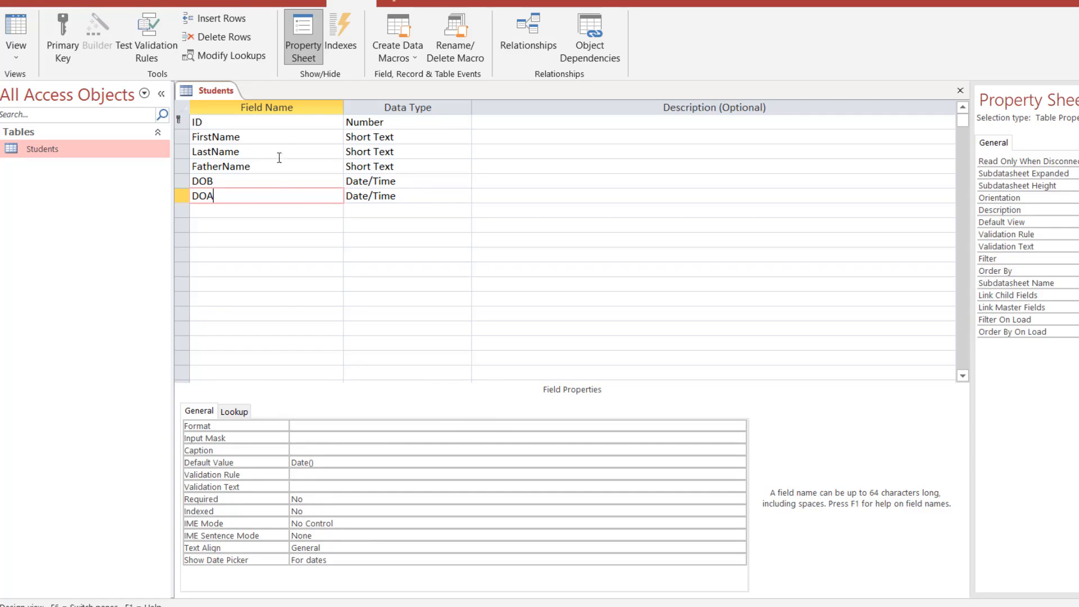
left_click(277, 122)
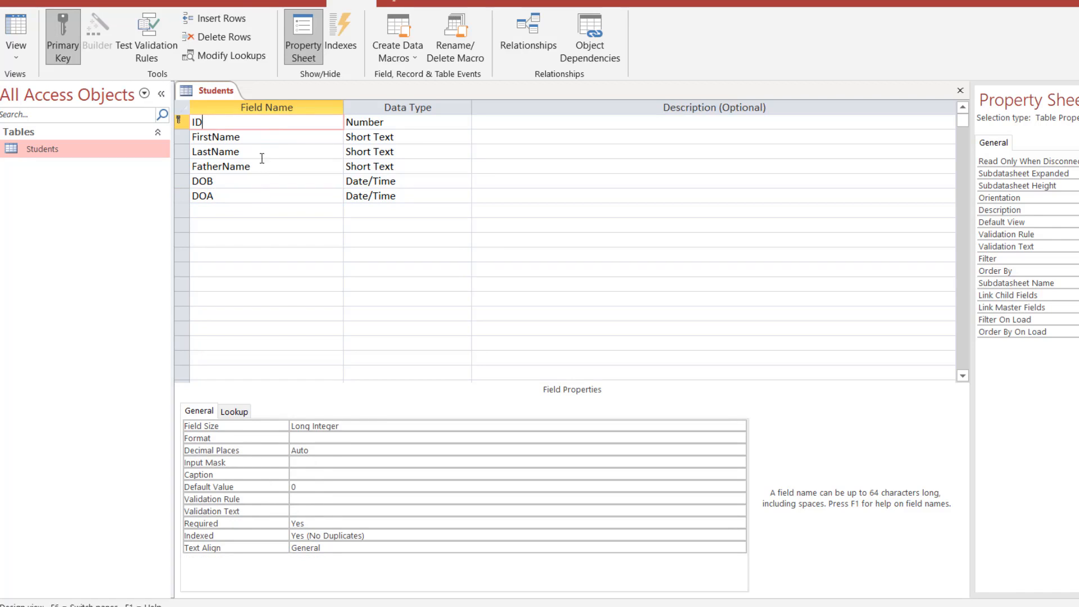
left_click(262, 140)
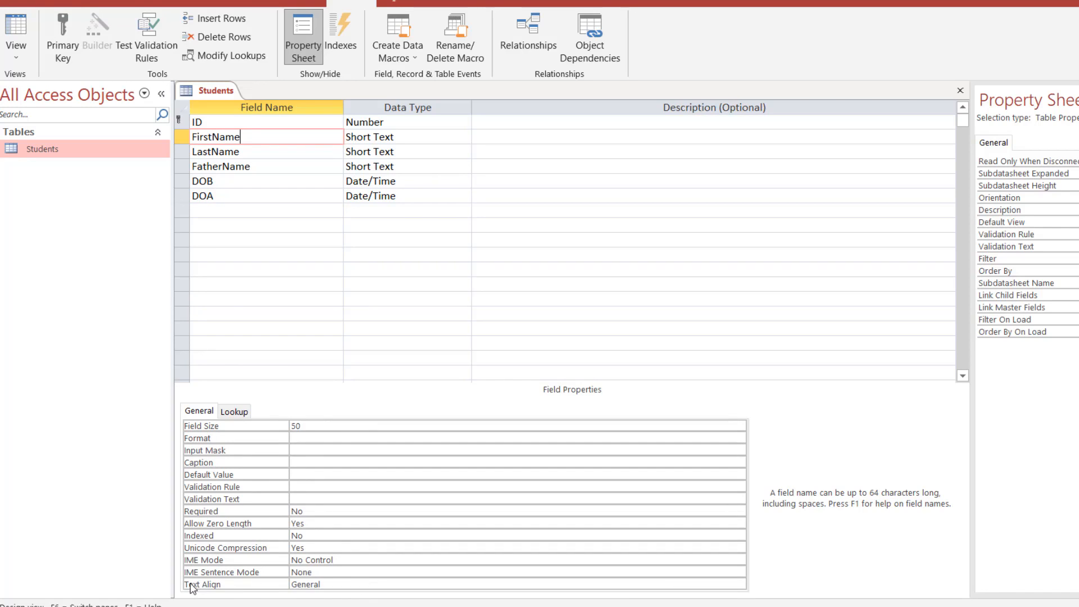
left_click(322, 584)
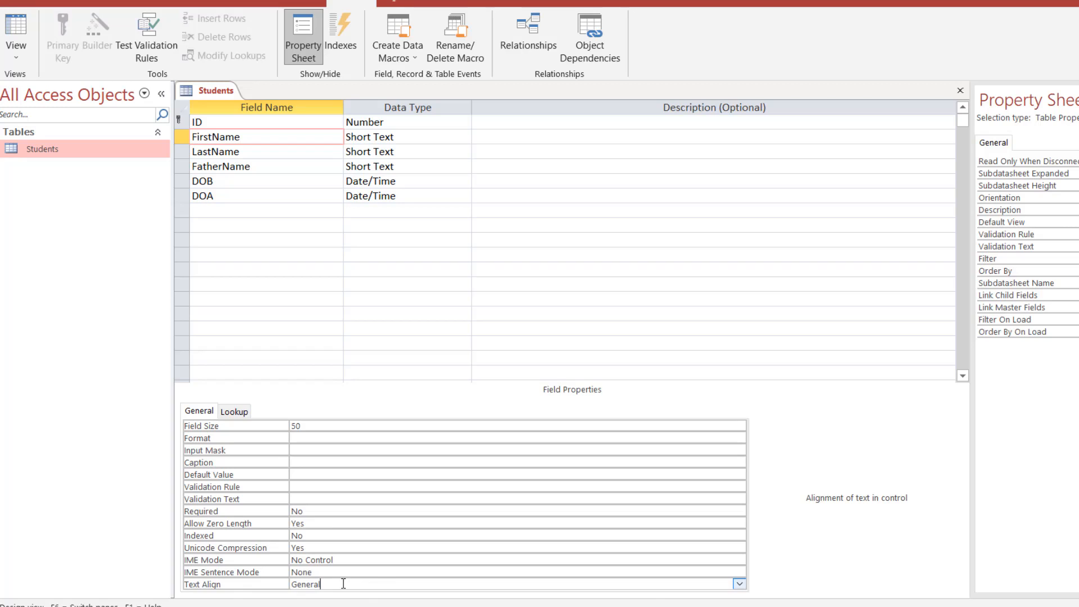
left_click(739, 585)
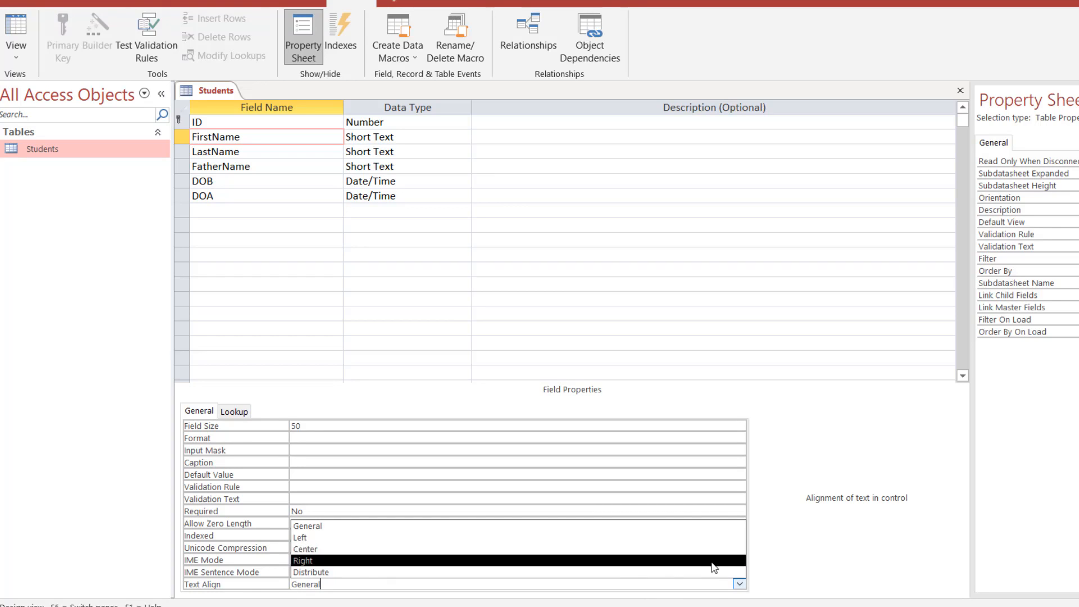
left_click(783, 533)
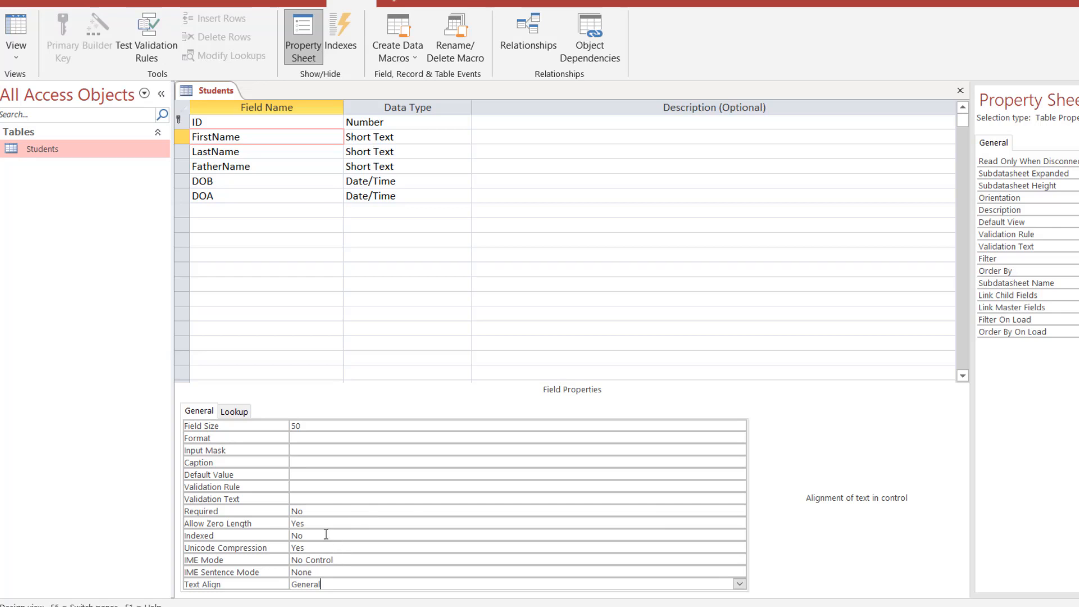
left_click(230, 183)
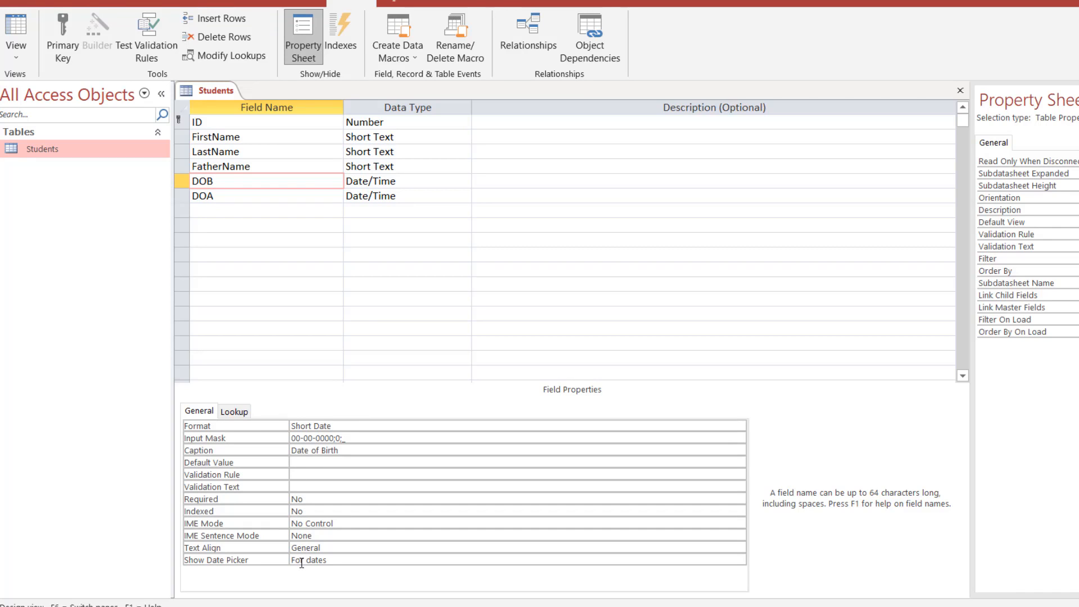
left_click(419, 118)
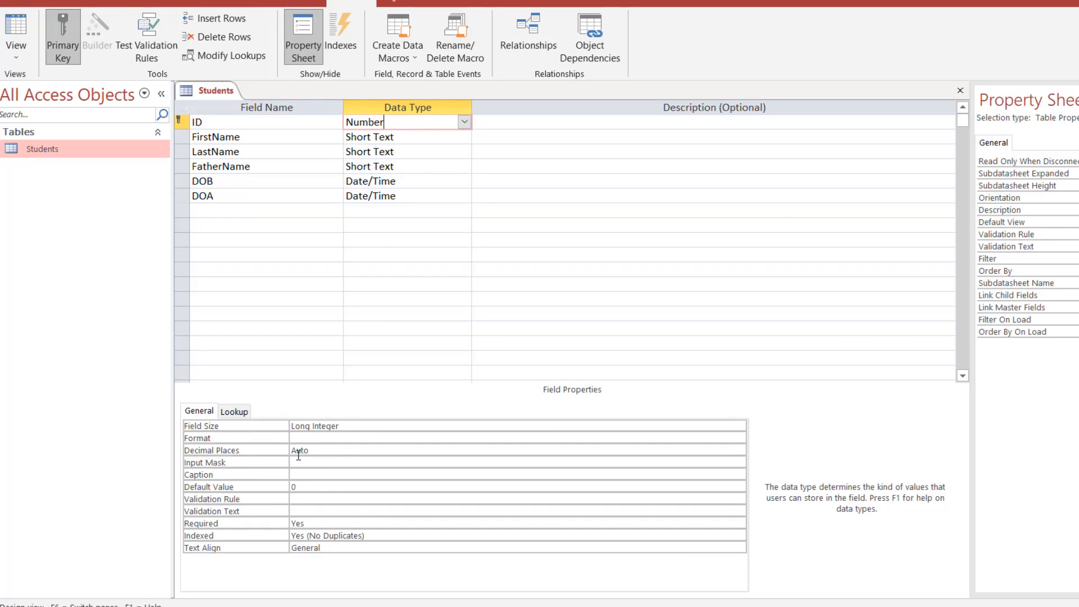
left_click(435, 441)
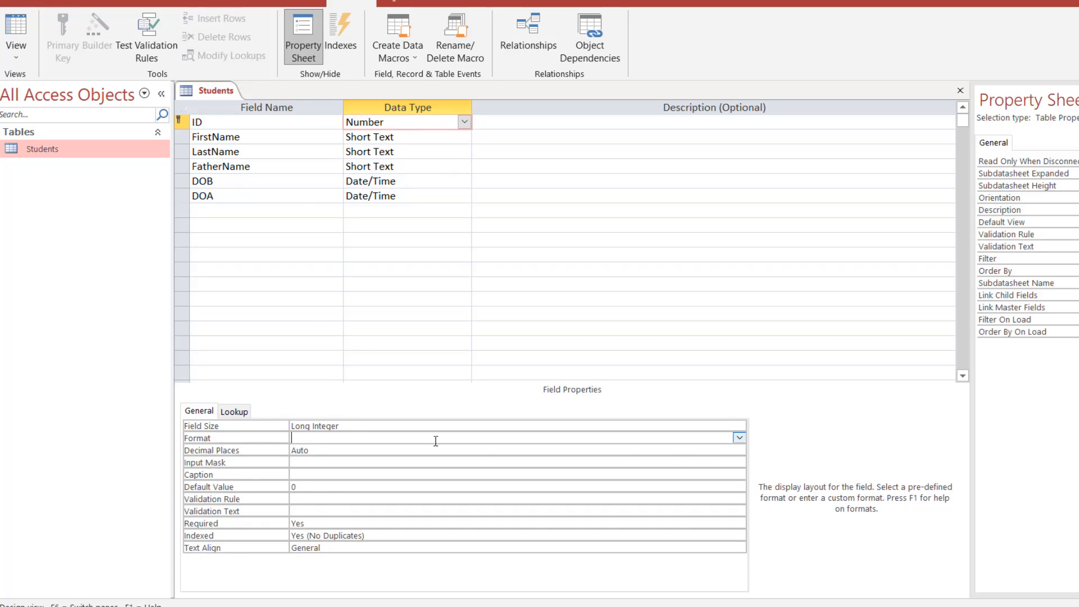
left_click(739, 438)
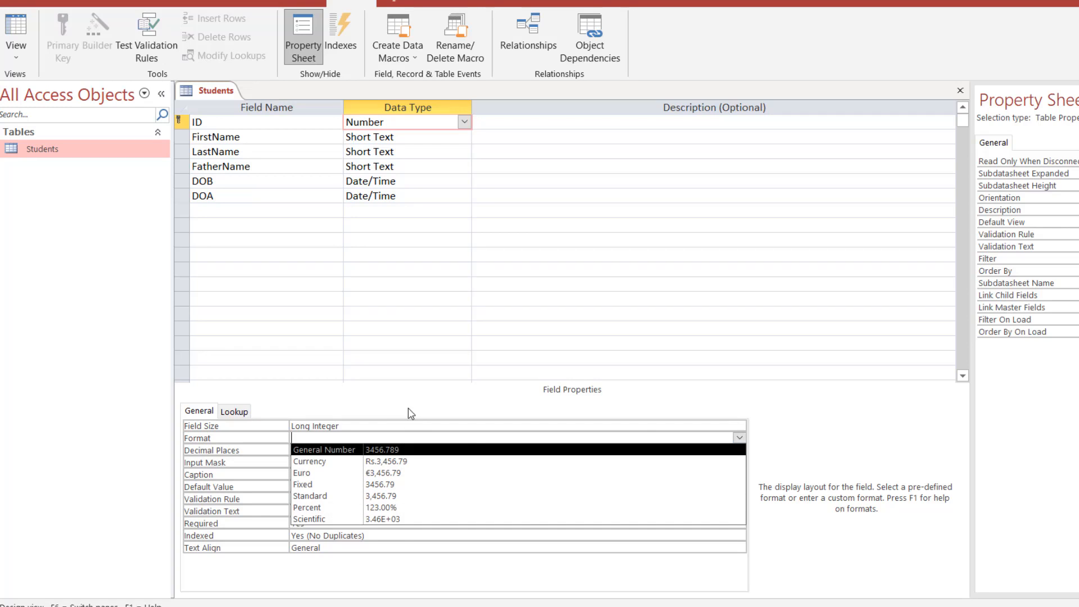
left_click(741, 440)
left_click(319, 461)
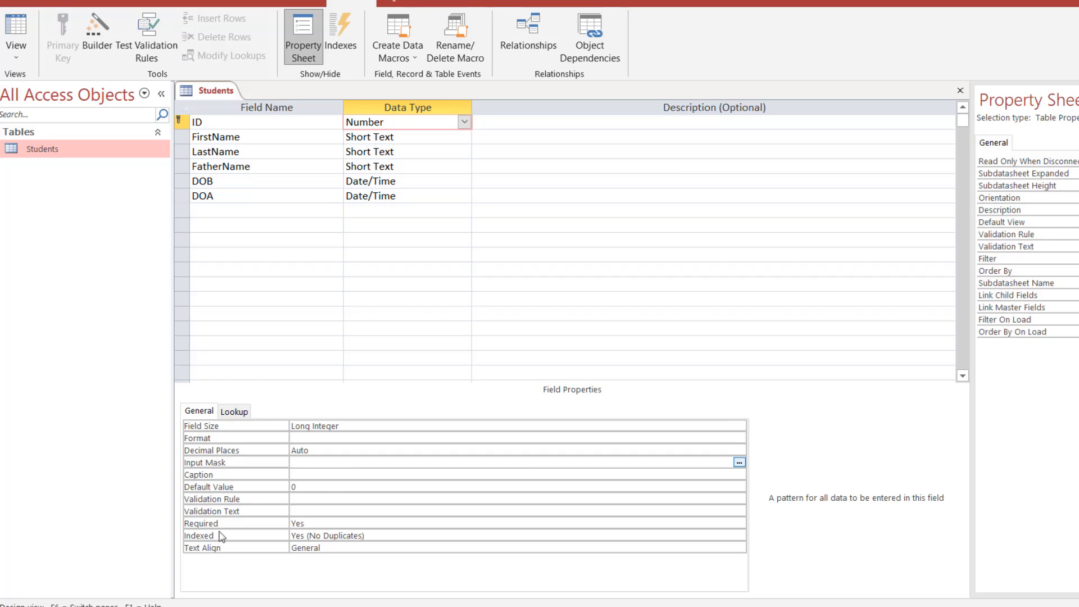
left_click(423, 196)
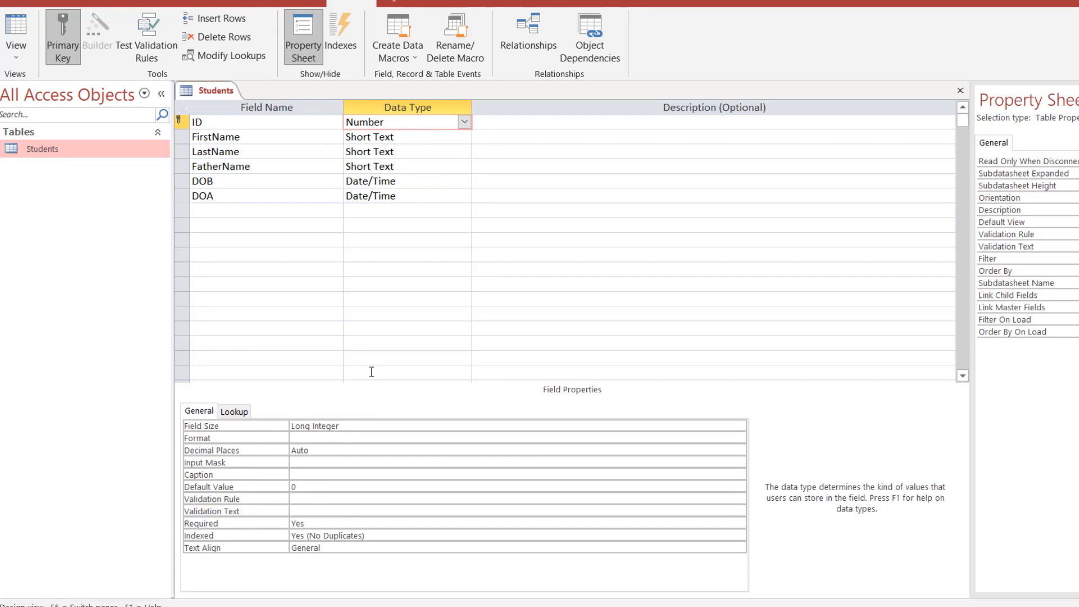
left_click(352, 425)
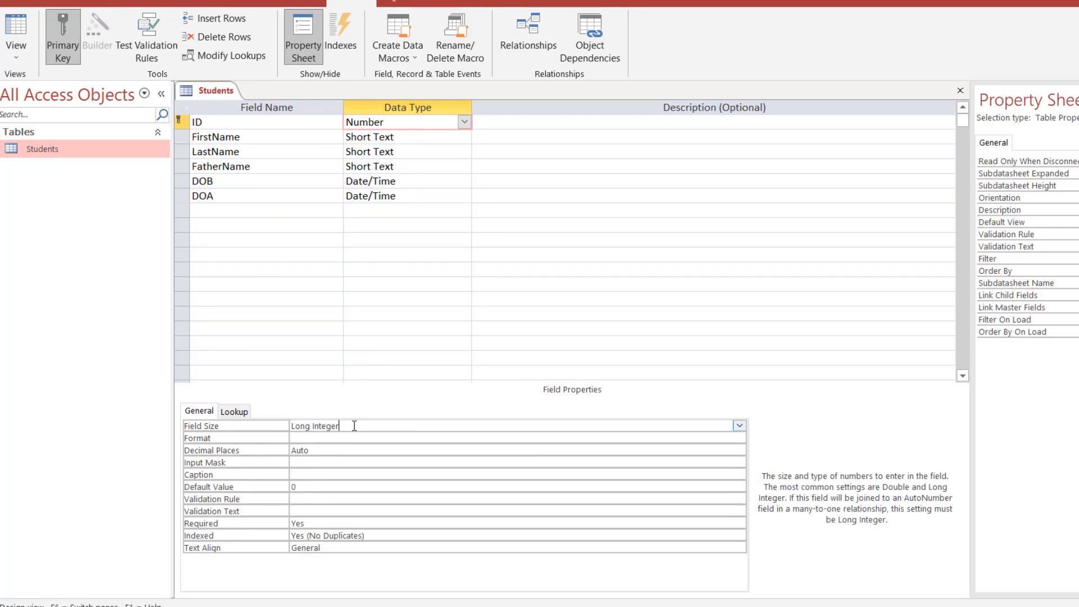
left_click(739, 426)
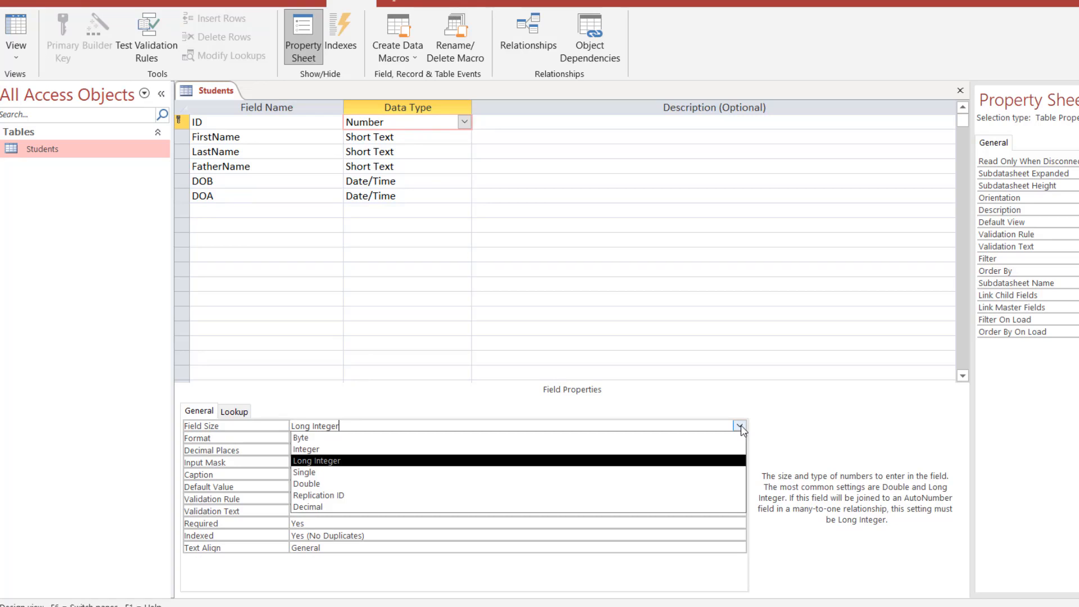
left_click(420, 137)
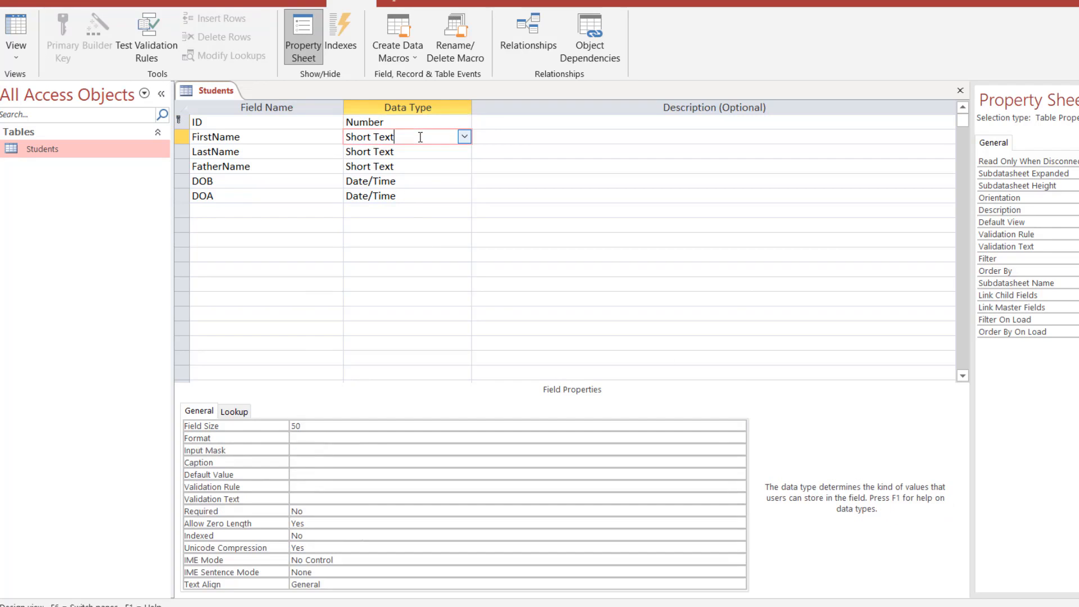
left_click(421, 181)
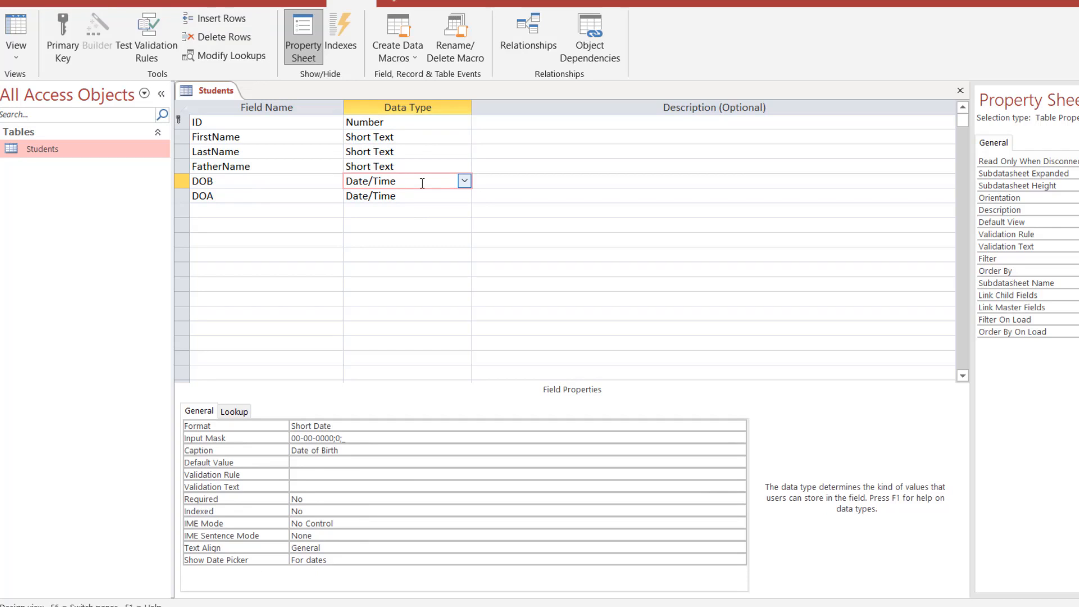